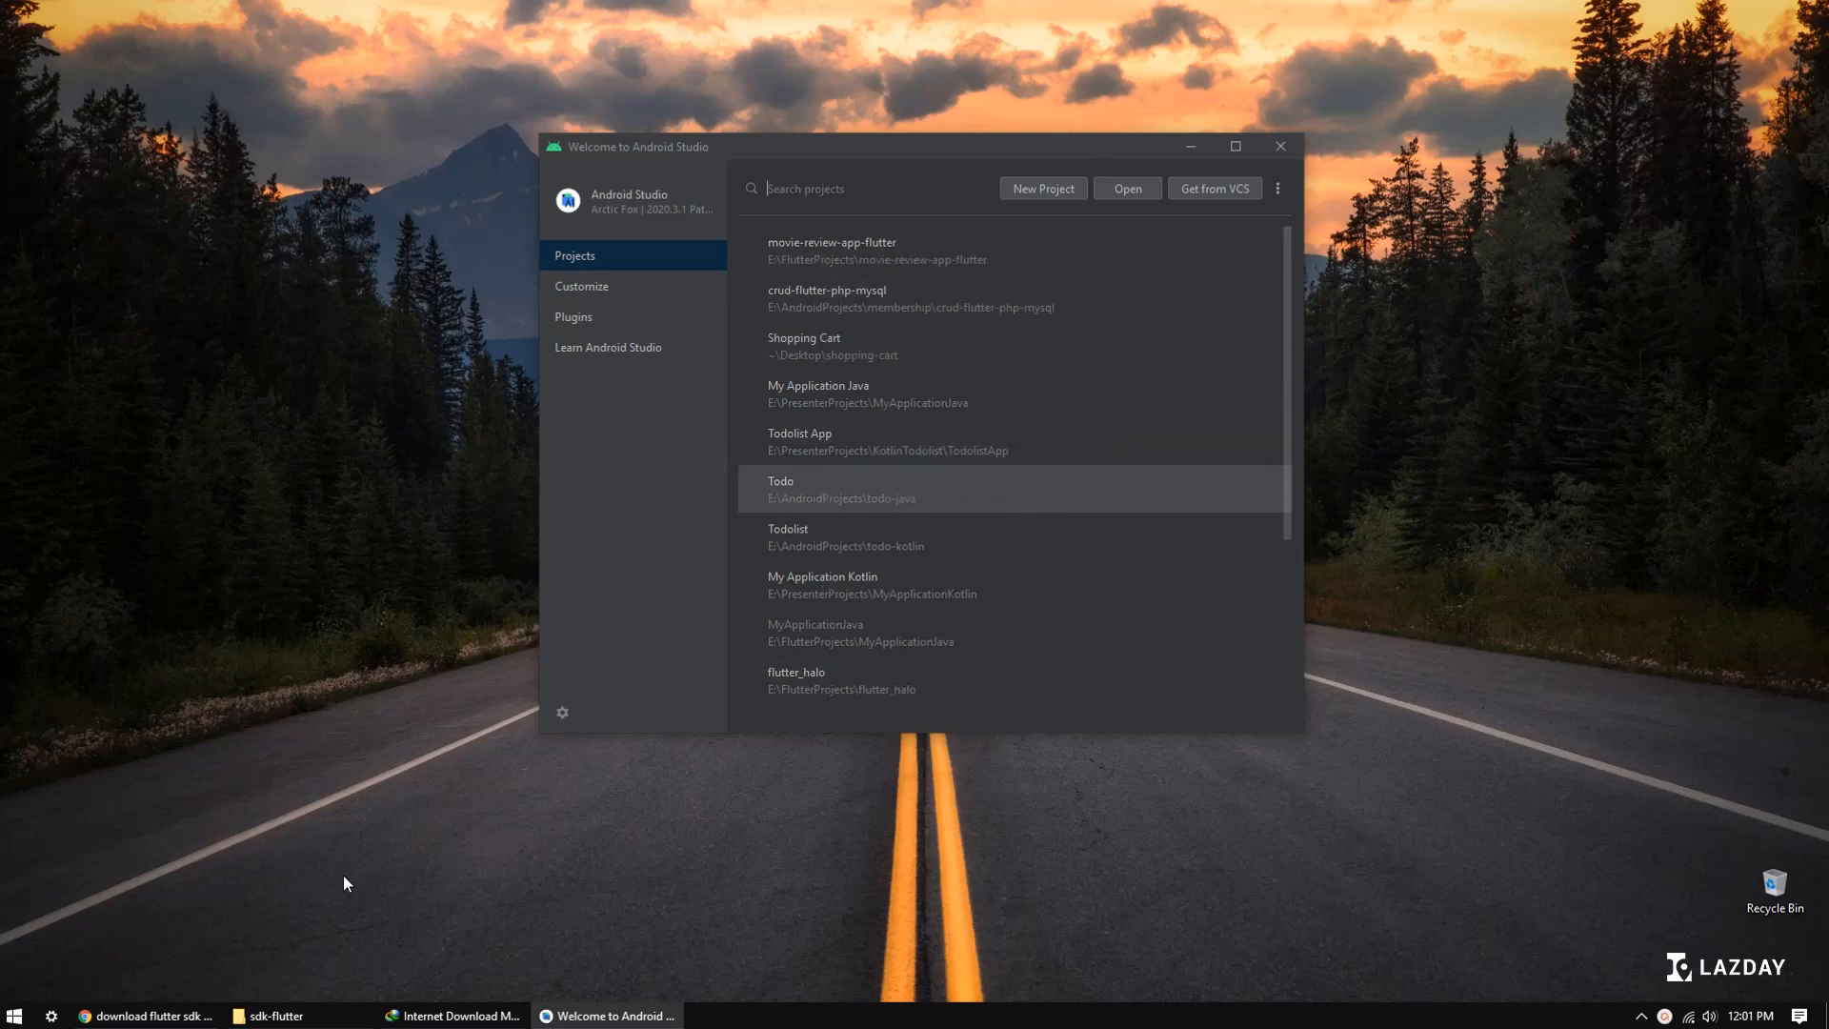
# Step: Minimize the browser window so that only the Android Studio welcome window stays open
pyautogui.click(145, 1016)
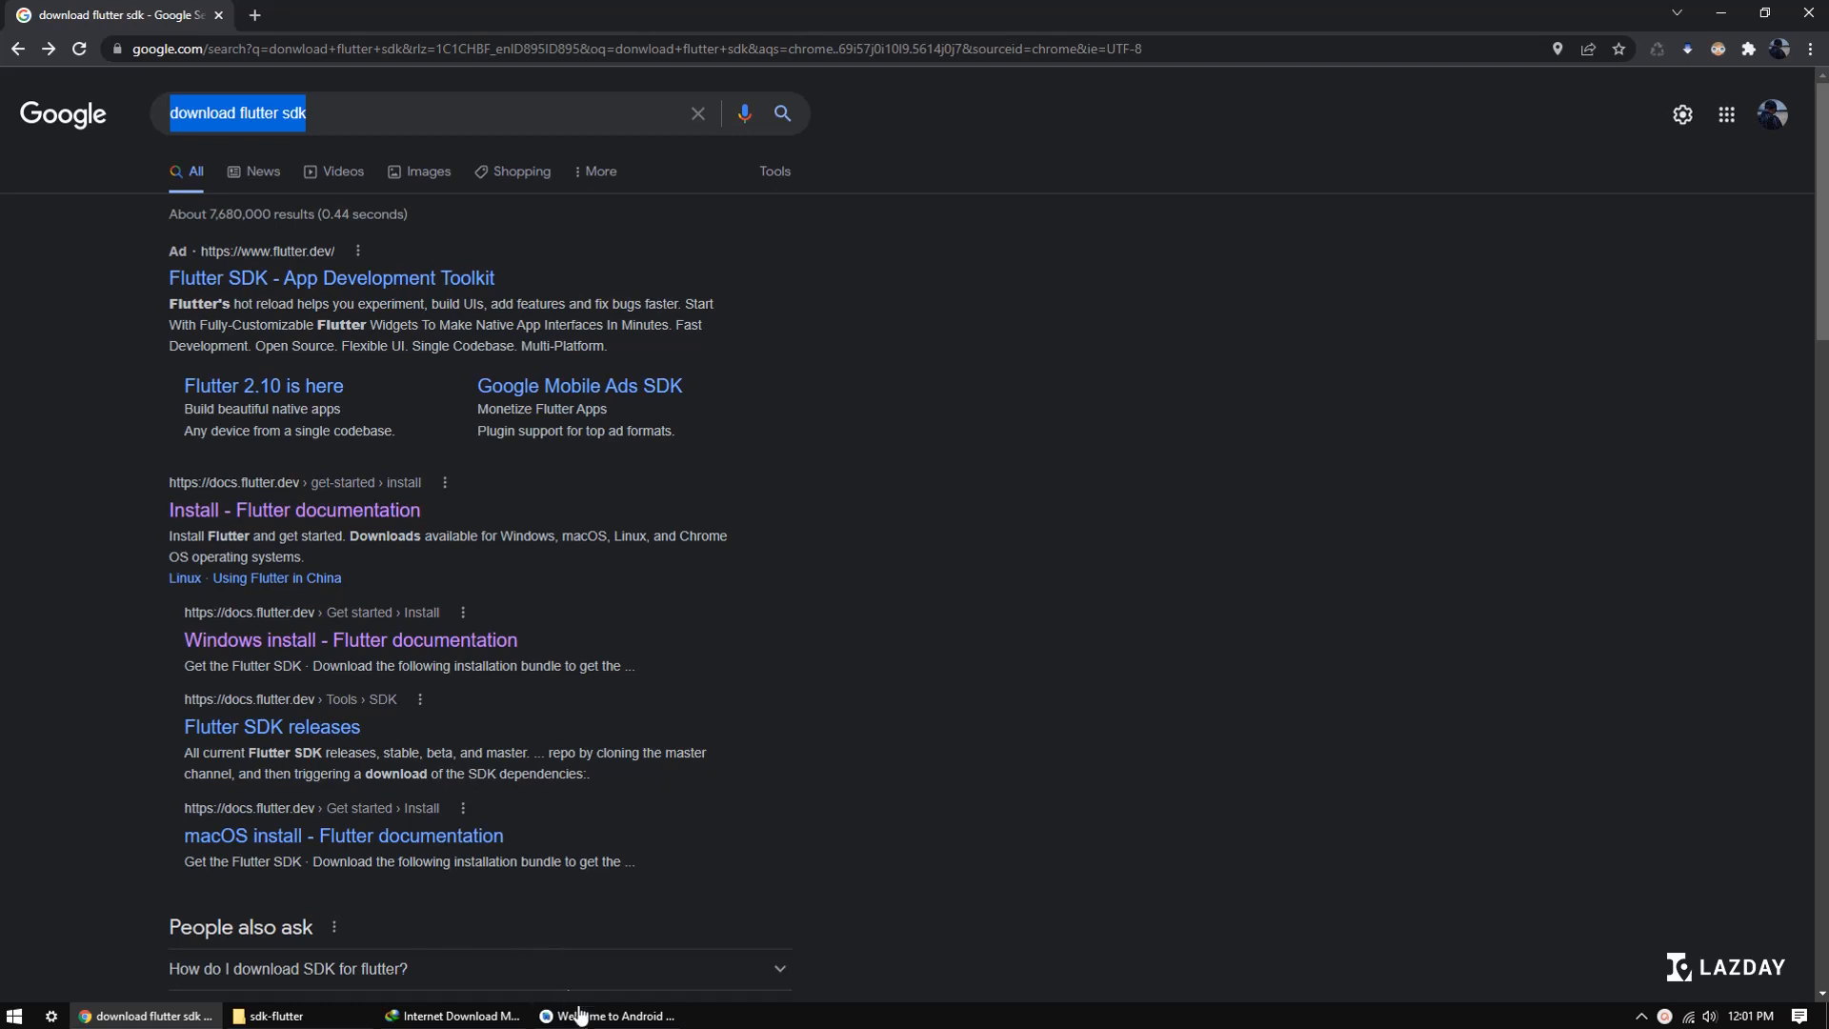
pyautogui.click(610, 1015)
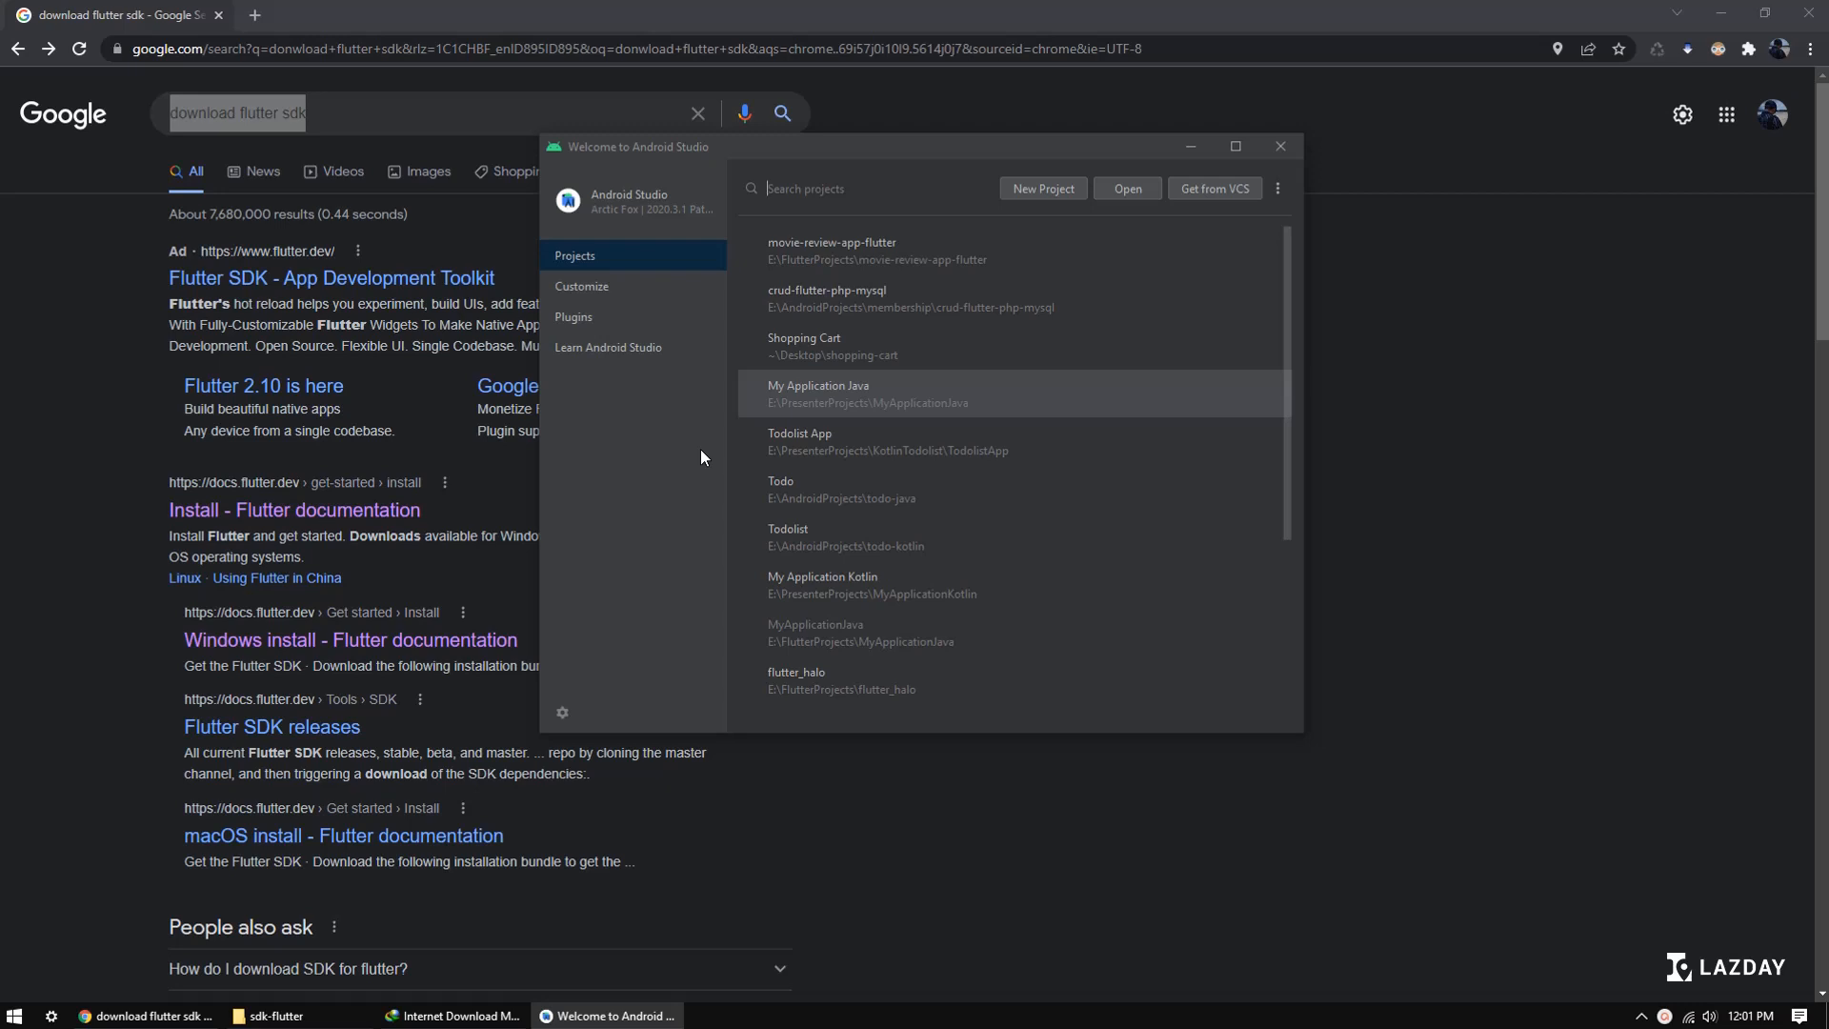
pyautogui.click(803, 190)
pyautogui.click(1721, 12)
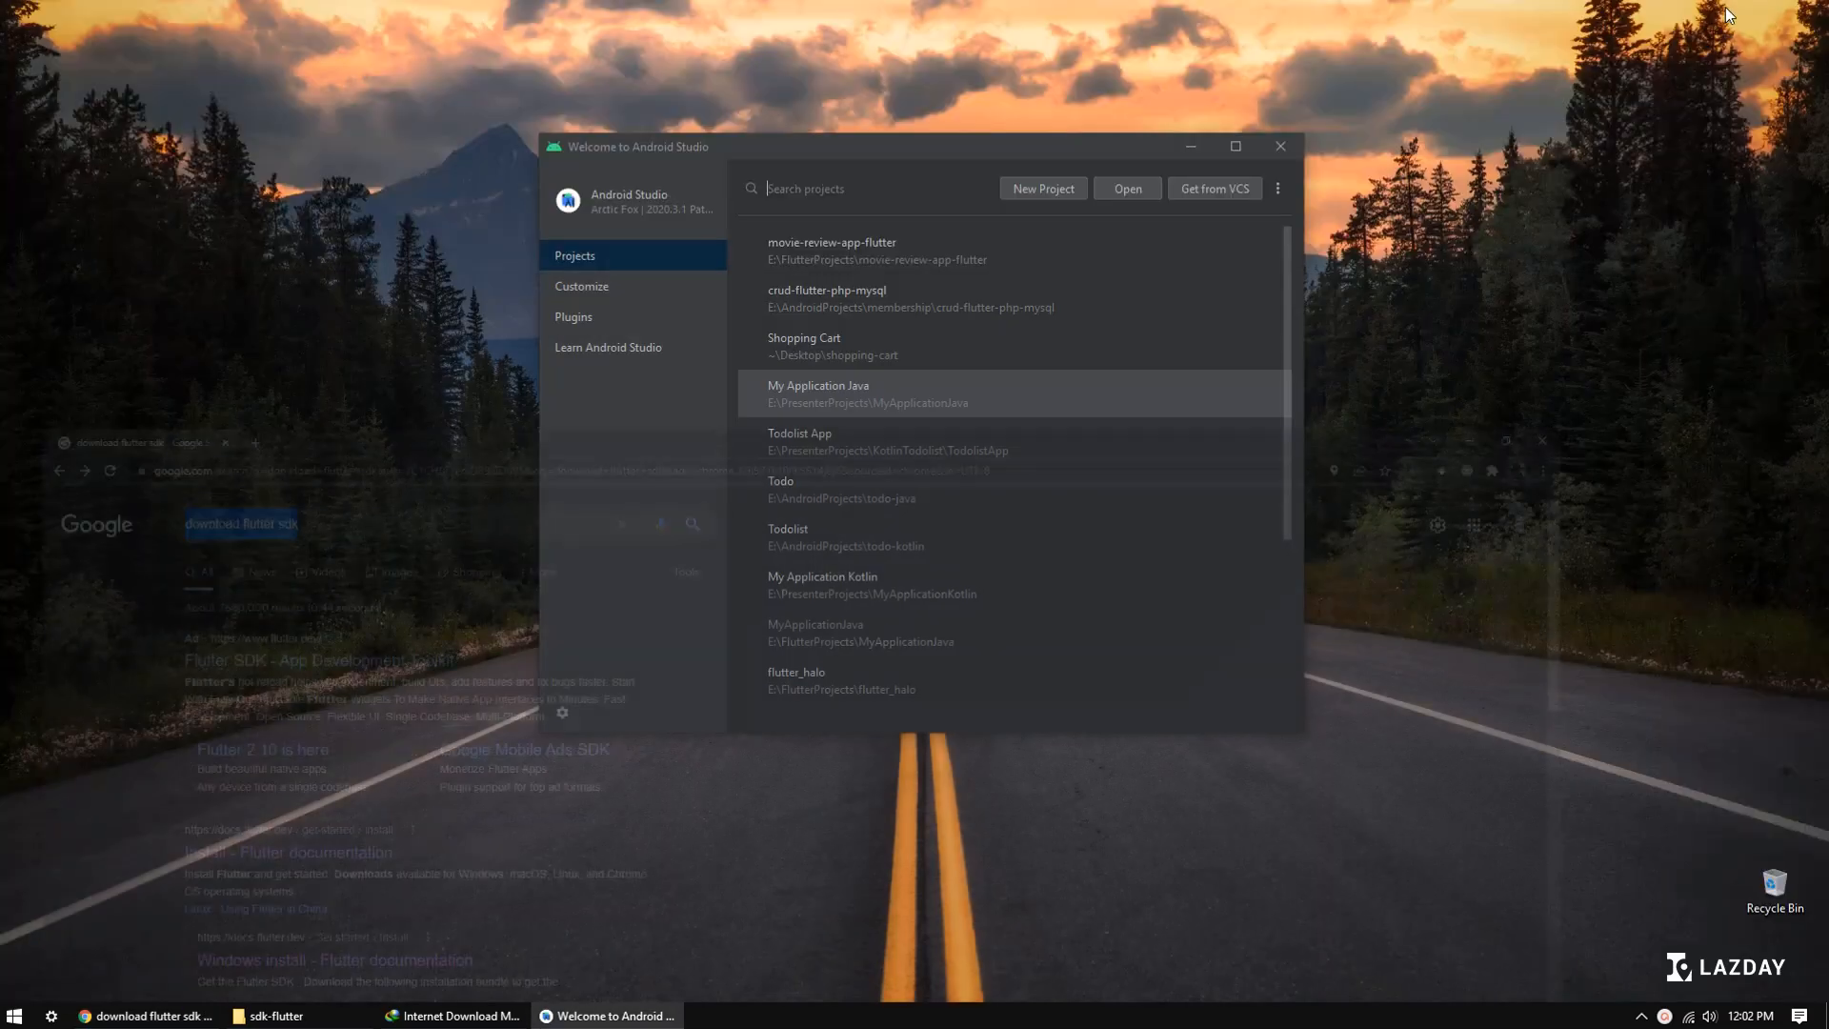
# Step: Look over the installed plugins, the additional project options and the configuration options of the welcome window
pyautogui.click(593, 317)
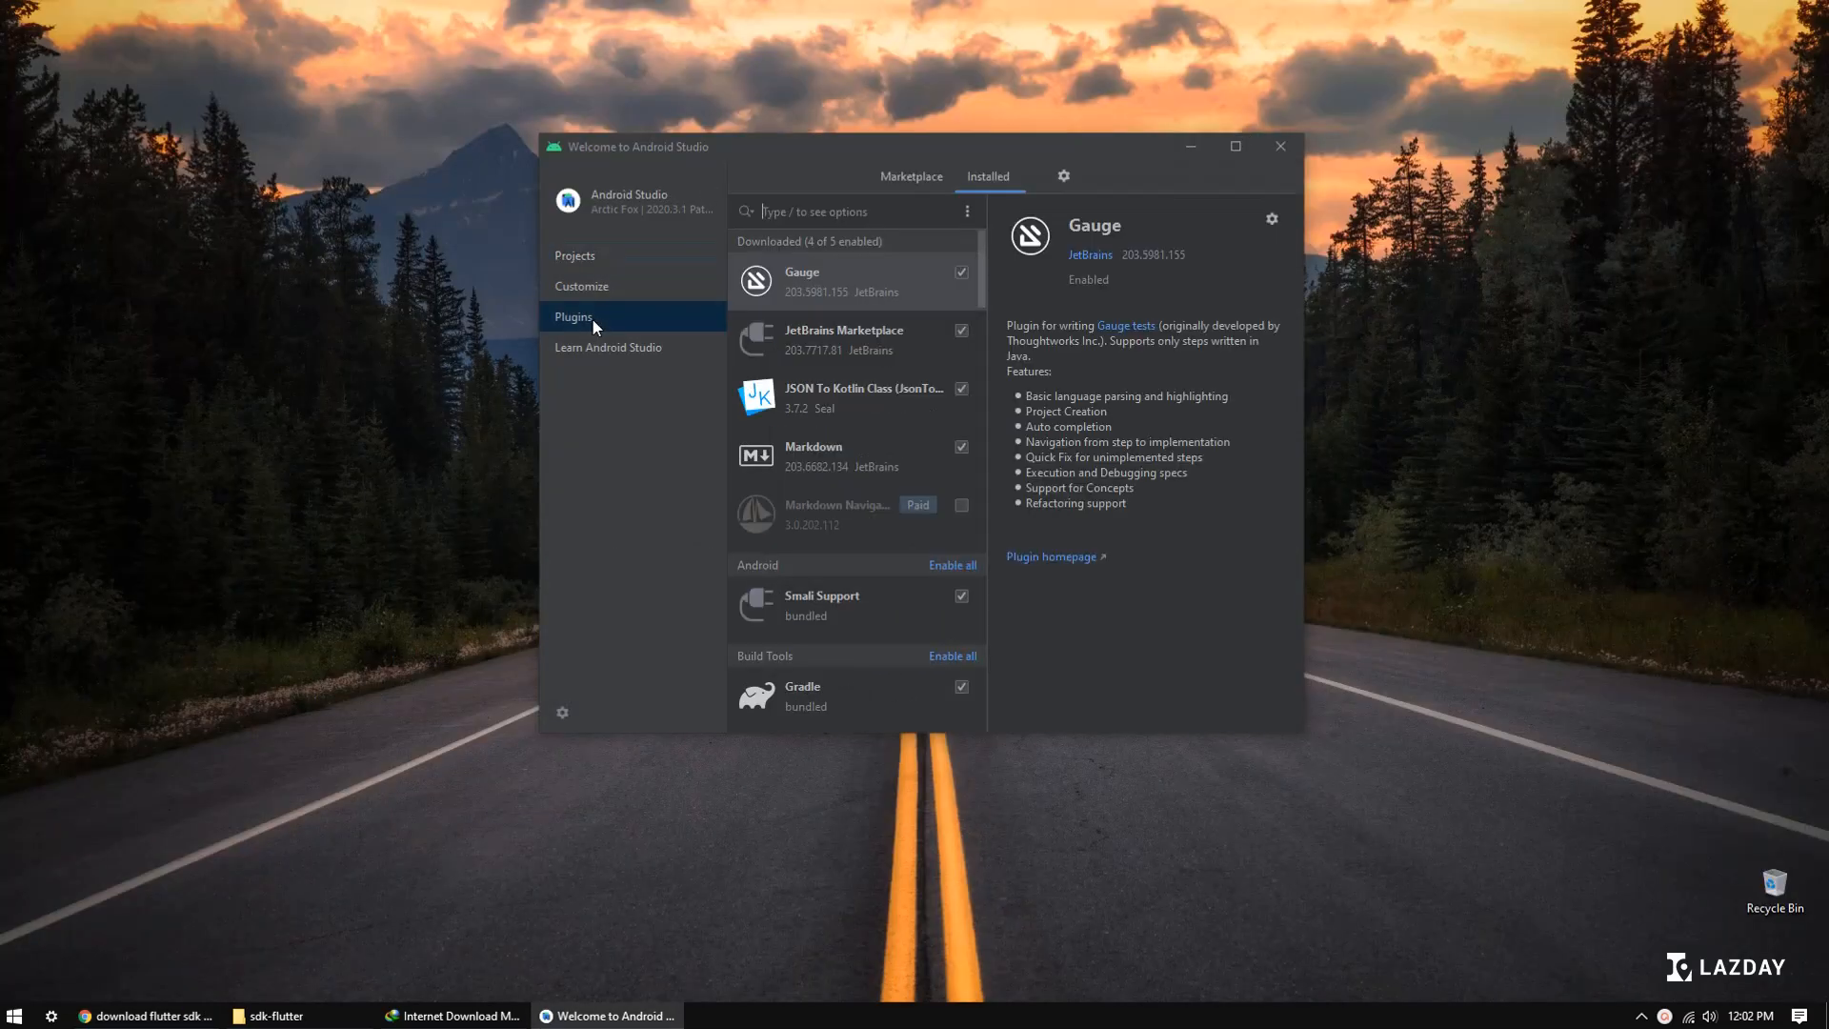
pyautogui.click(604, 261)
pyautogui.click(1279, 190)
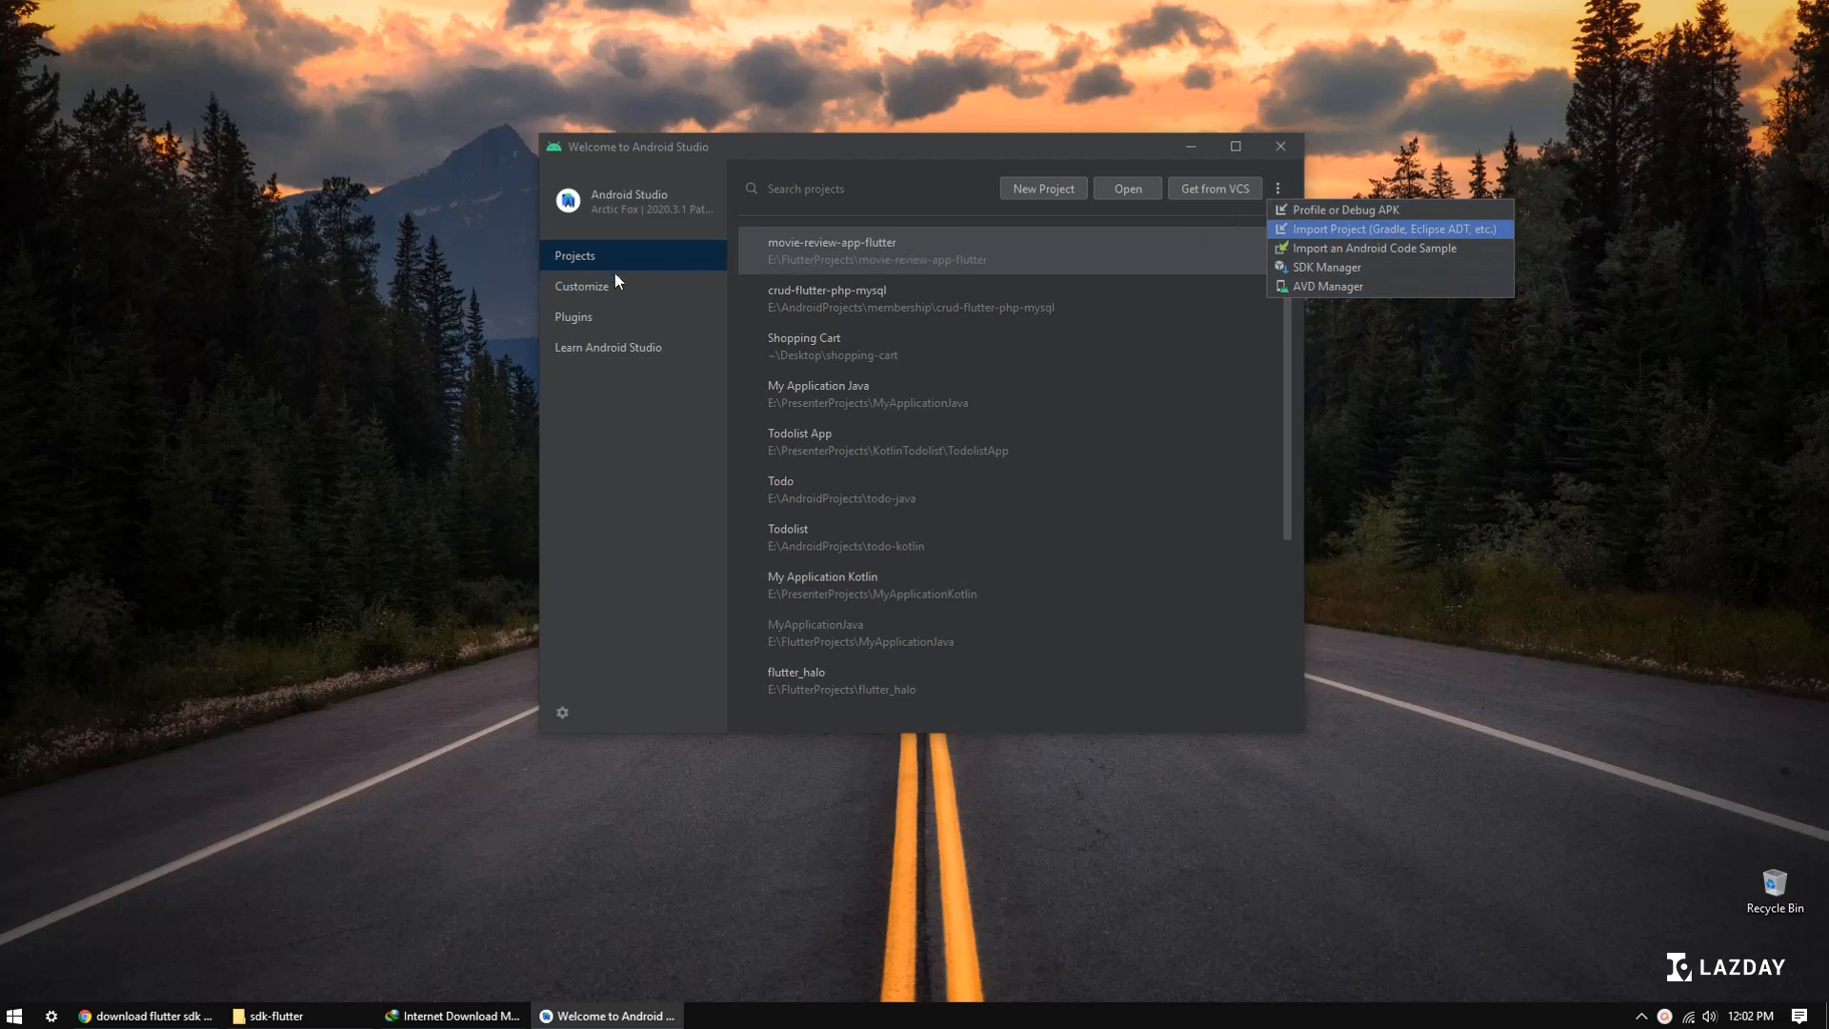
pyautogui.click(585, 318)
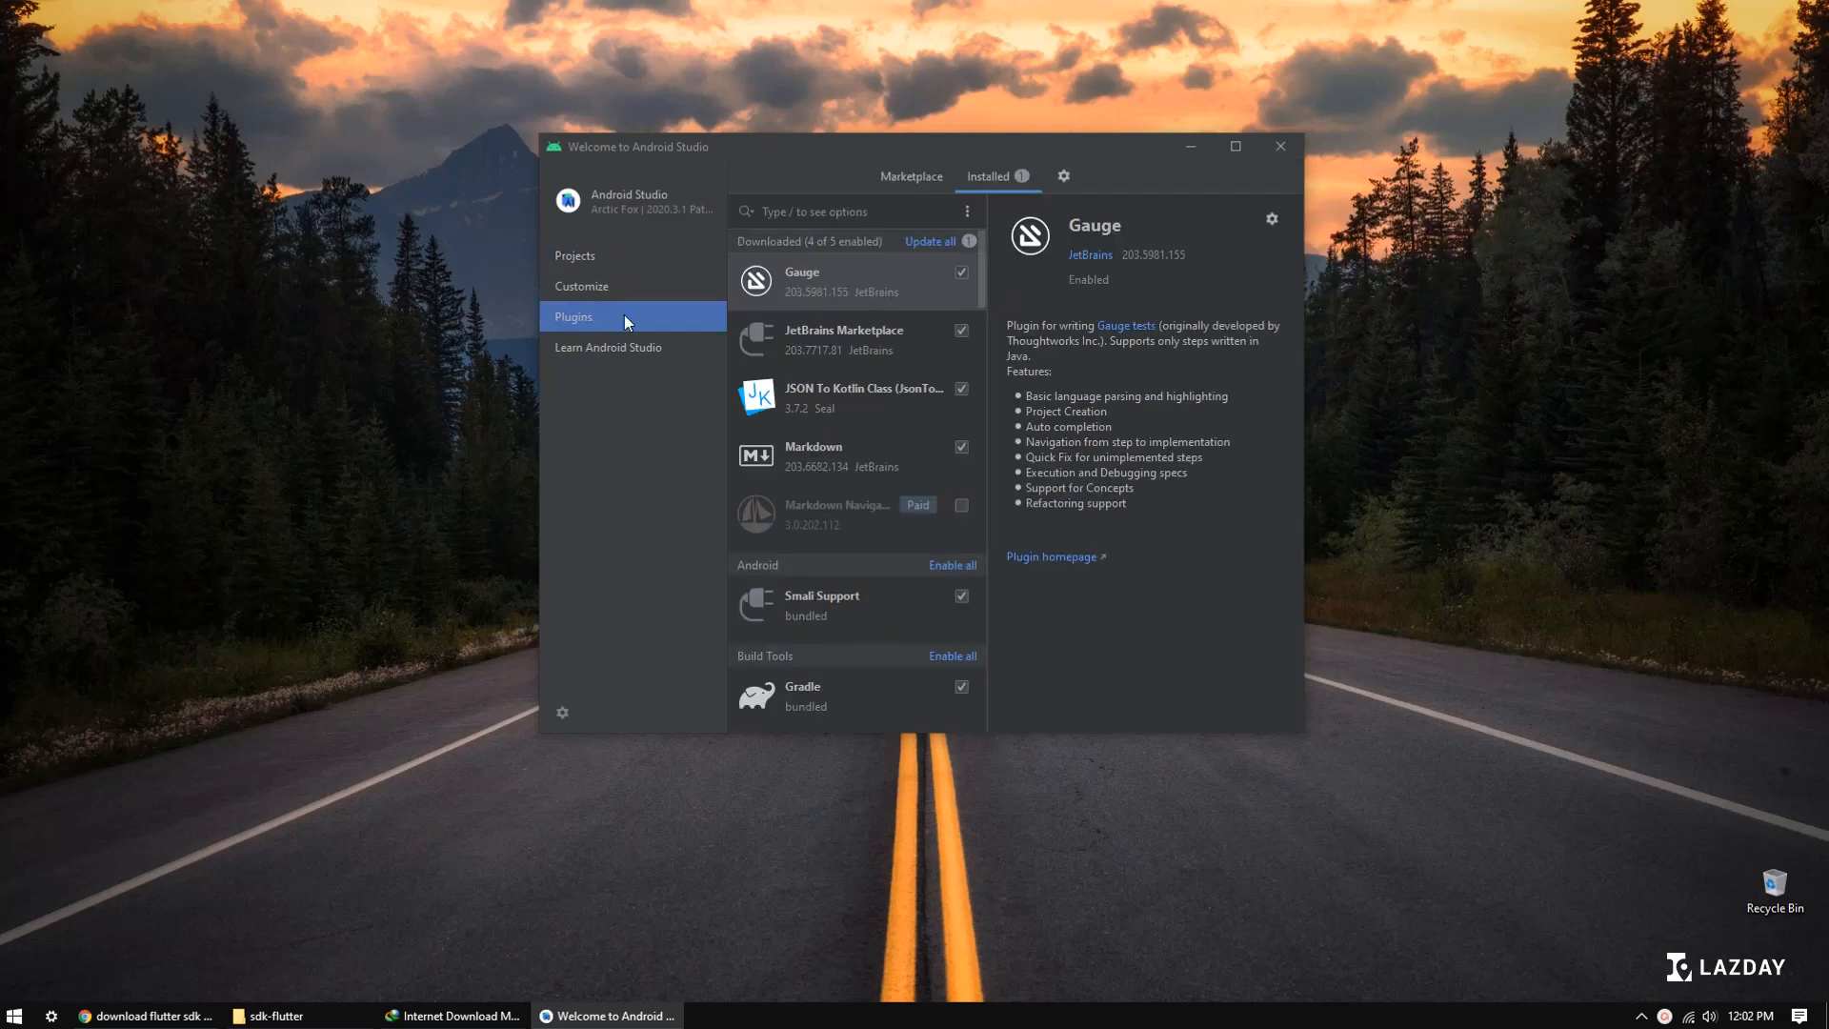
pyautogui.click(562, 713)
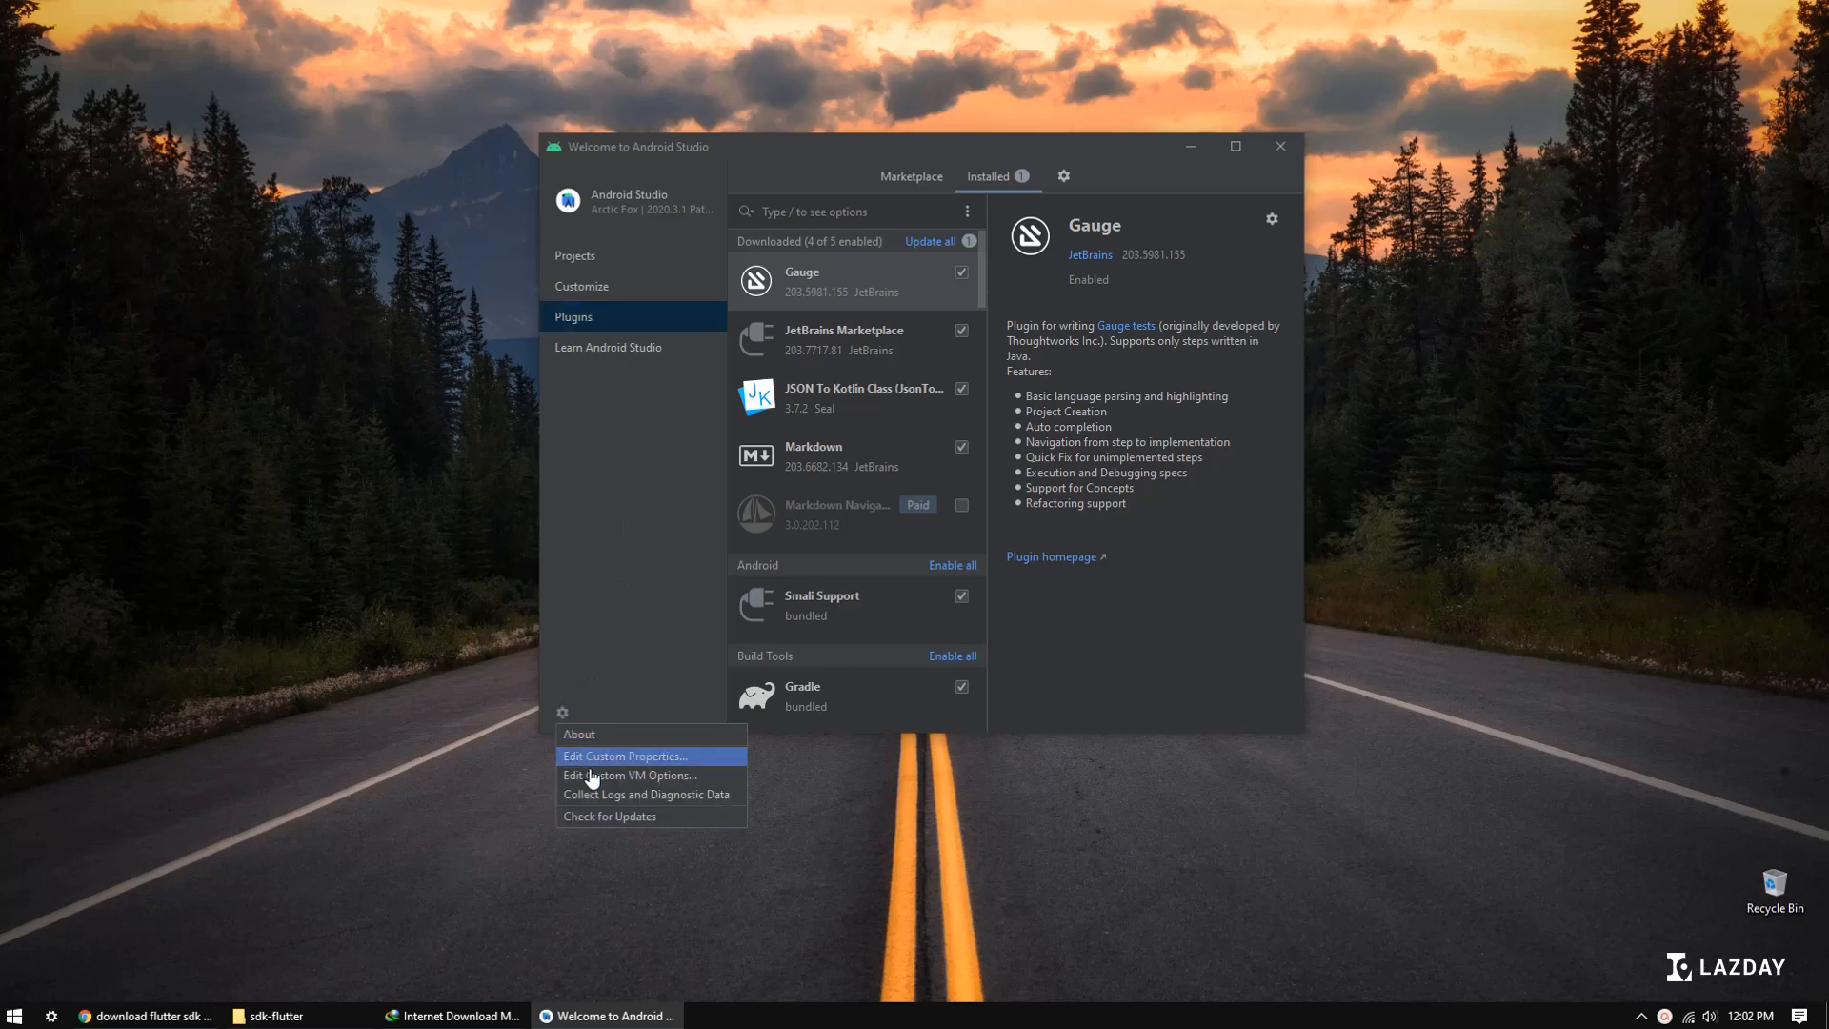
pyautogui.click(592, 365)
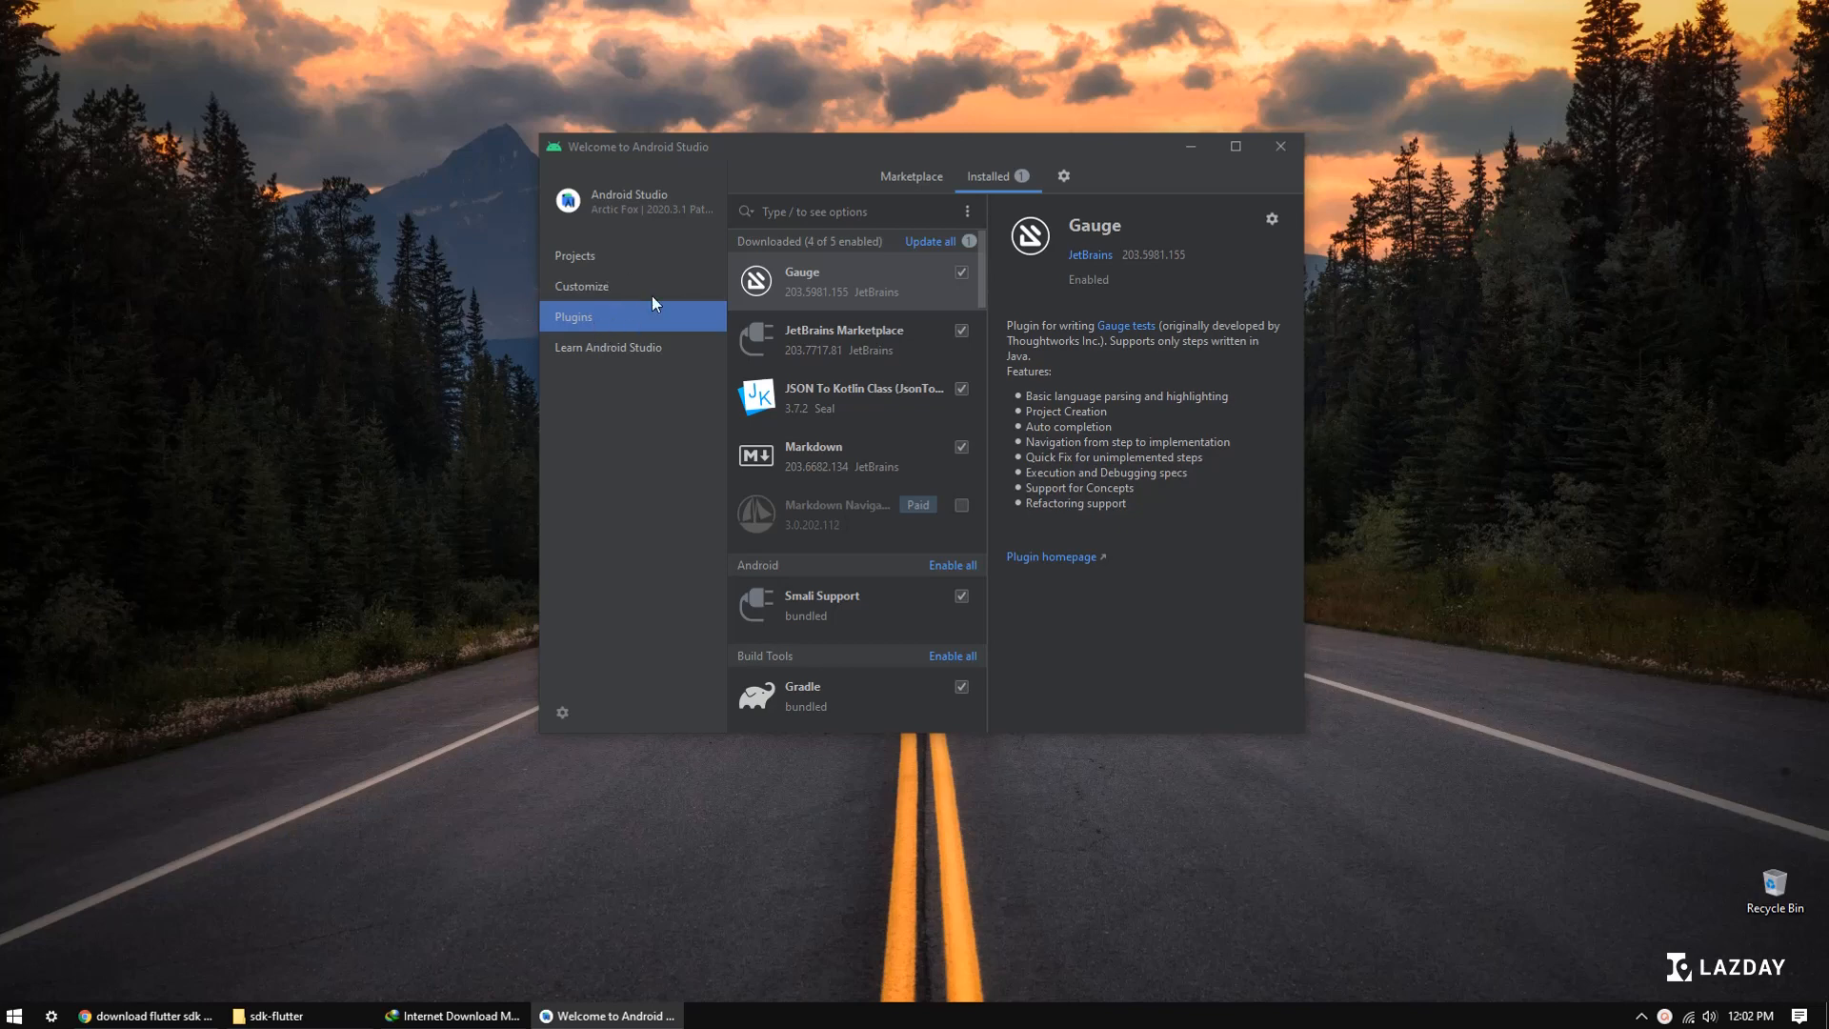
pyautogui.click(608, 254)
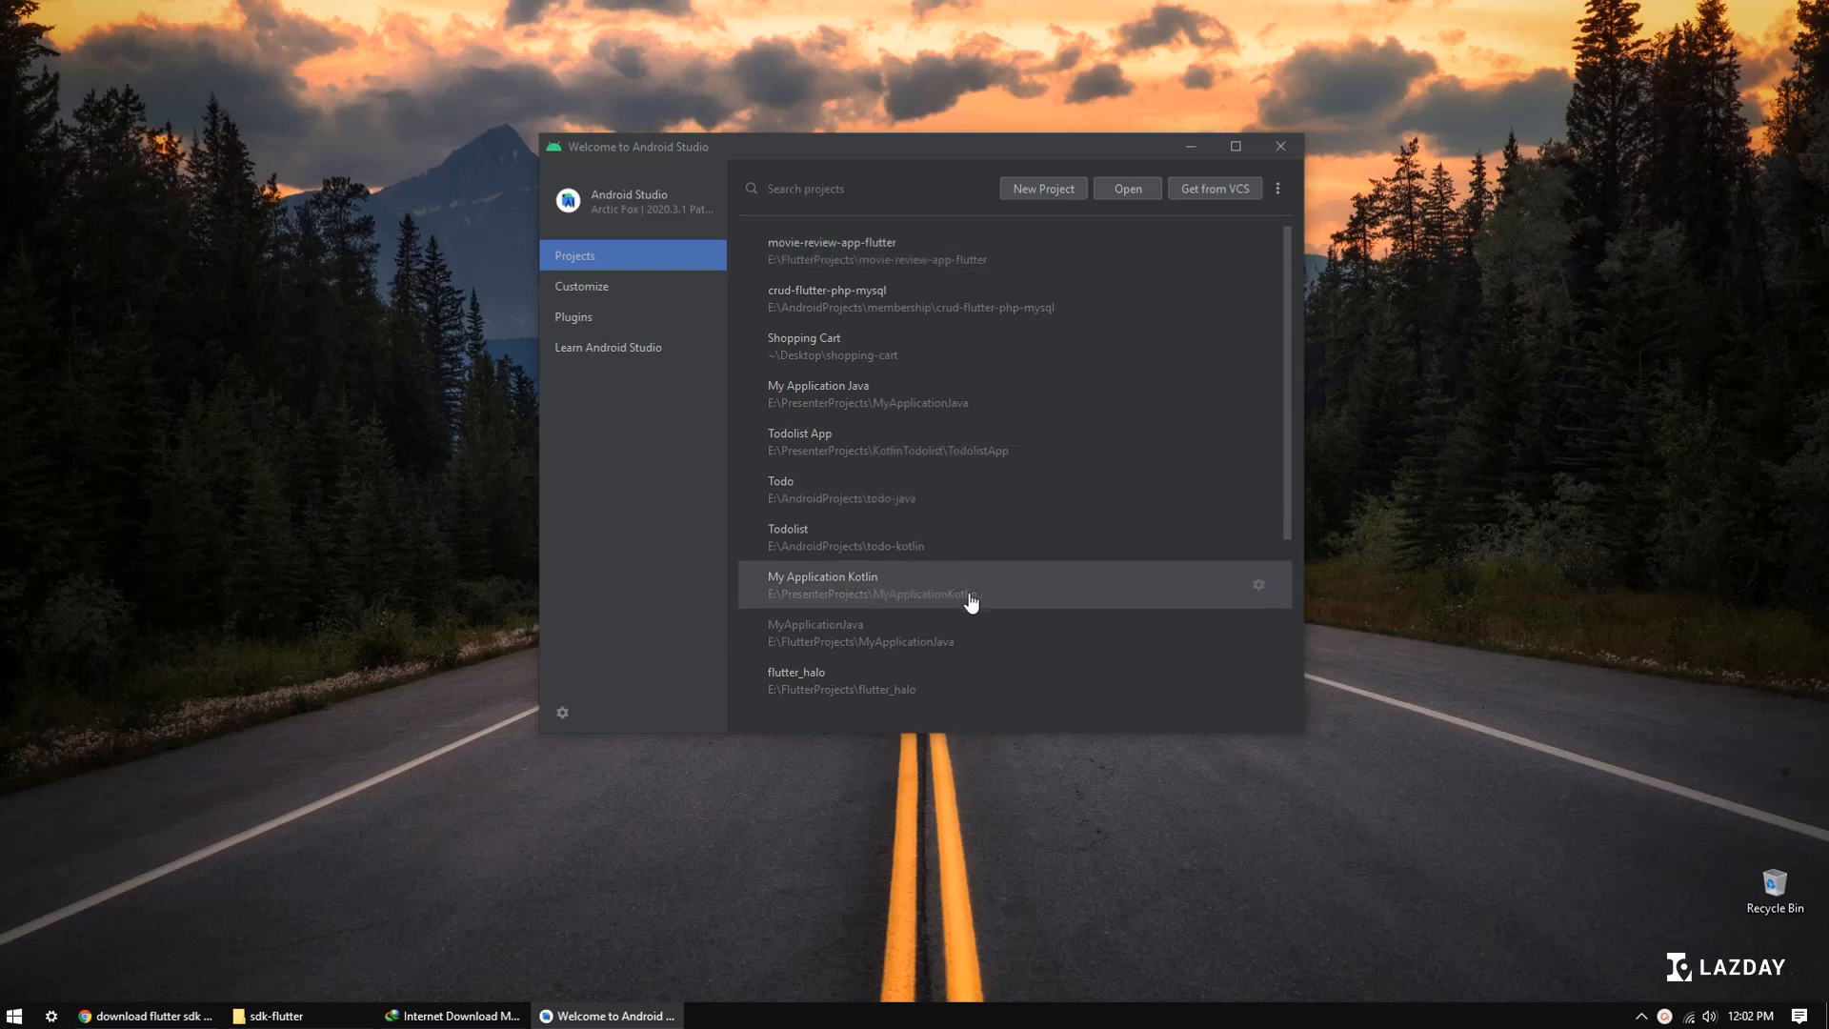
# Step: View the installed plugins in the settings of the My Application Kotlin project and close the project again
pyautogui.click(866, 595)
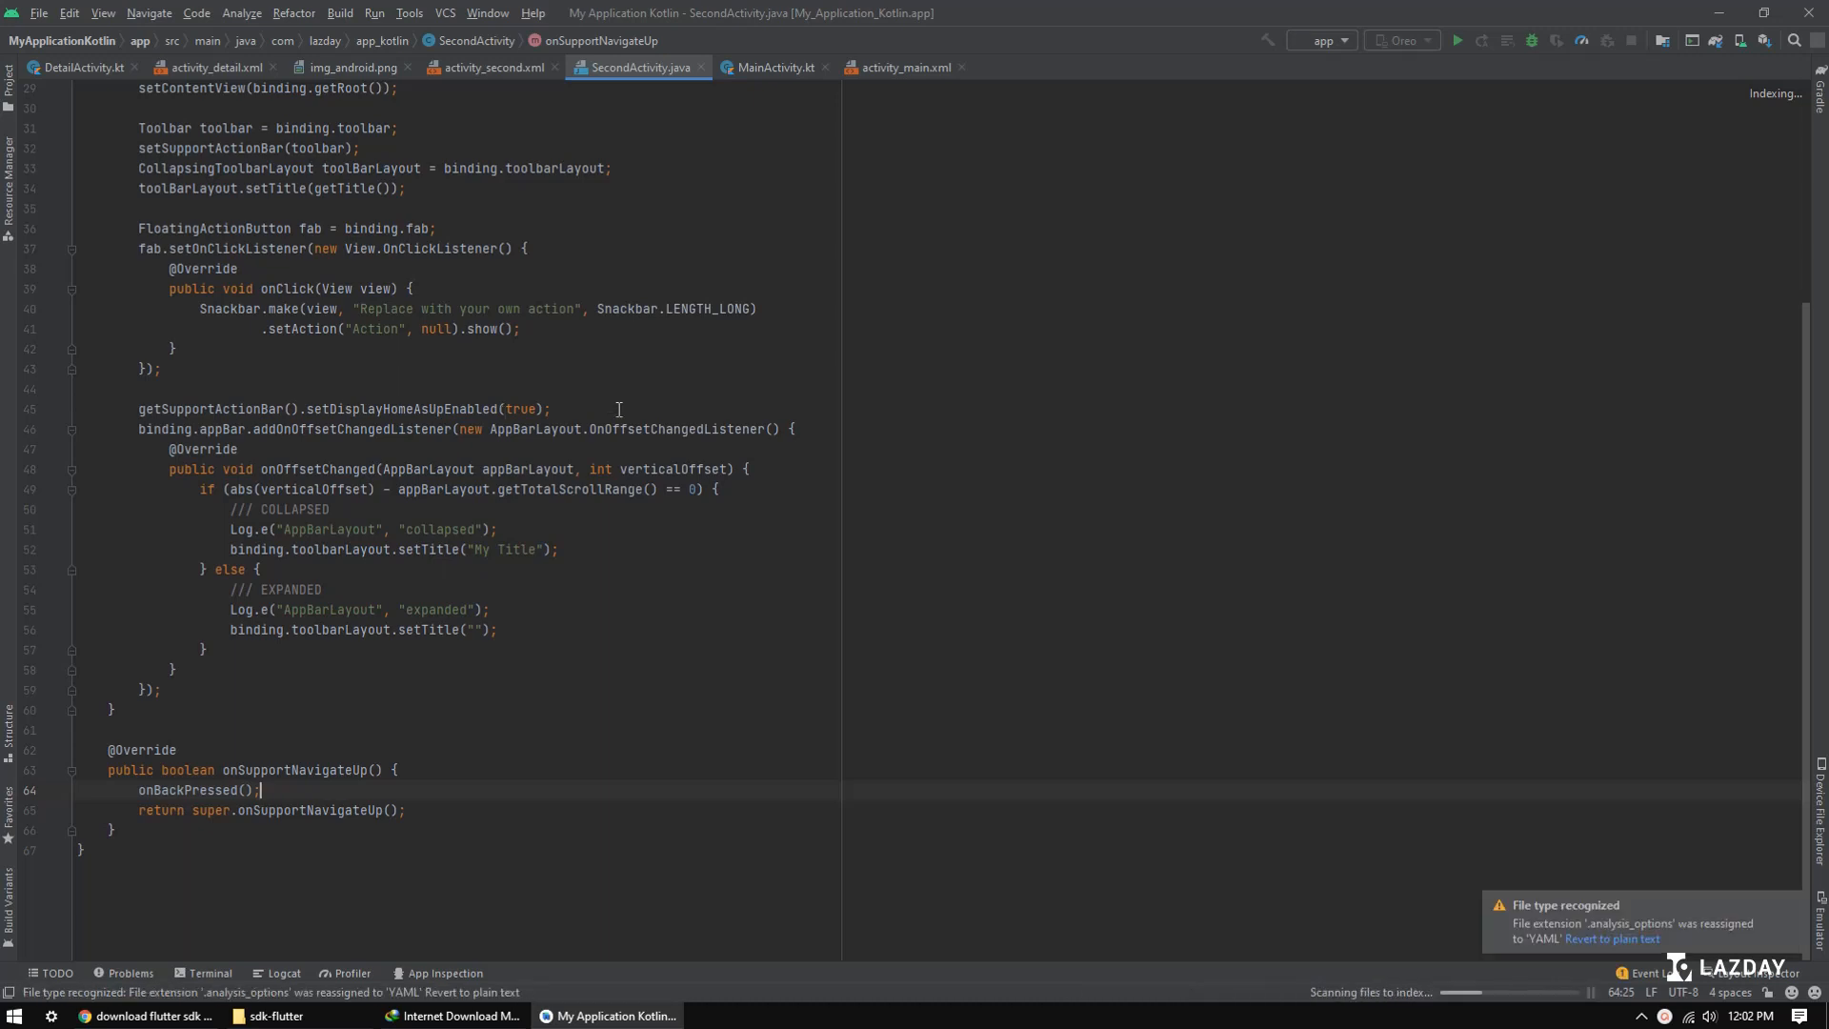
pyautogui.click(1791, 904)
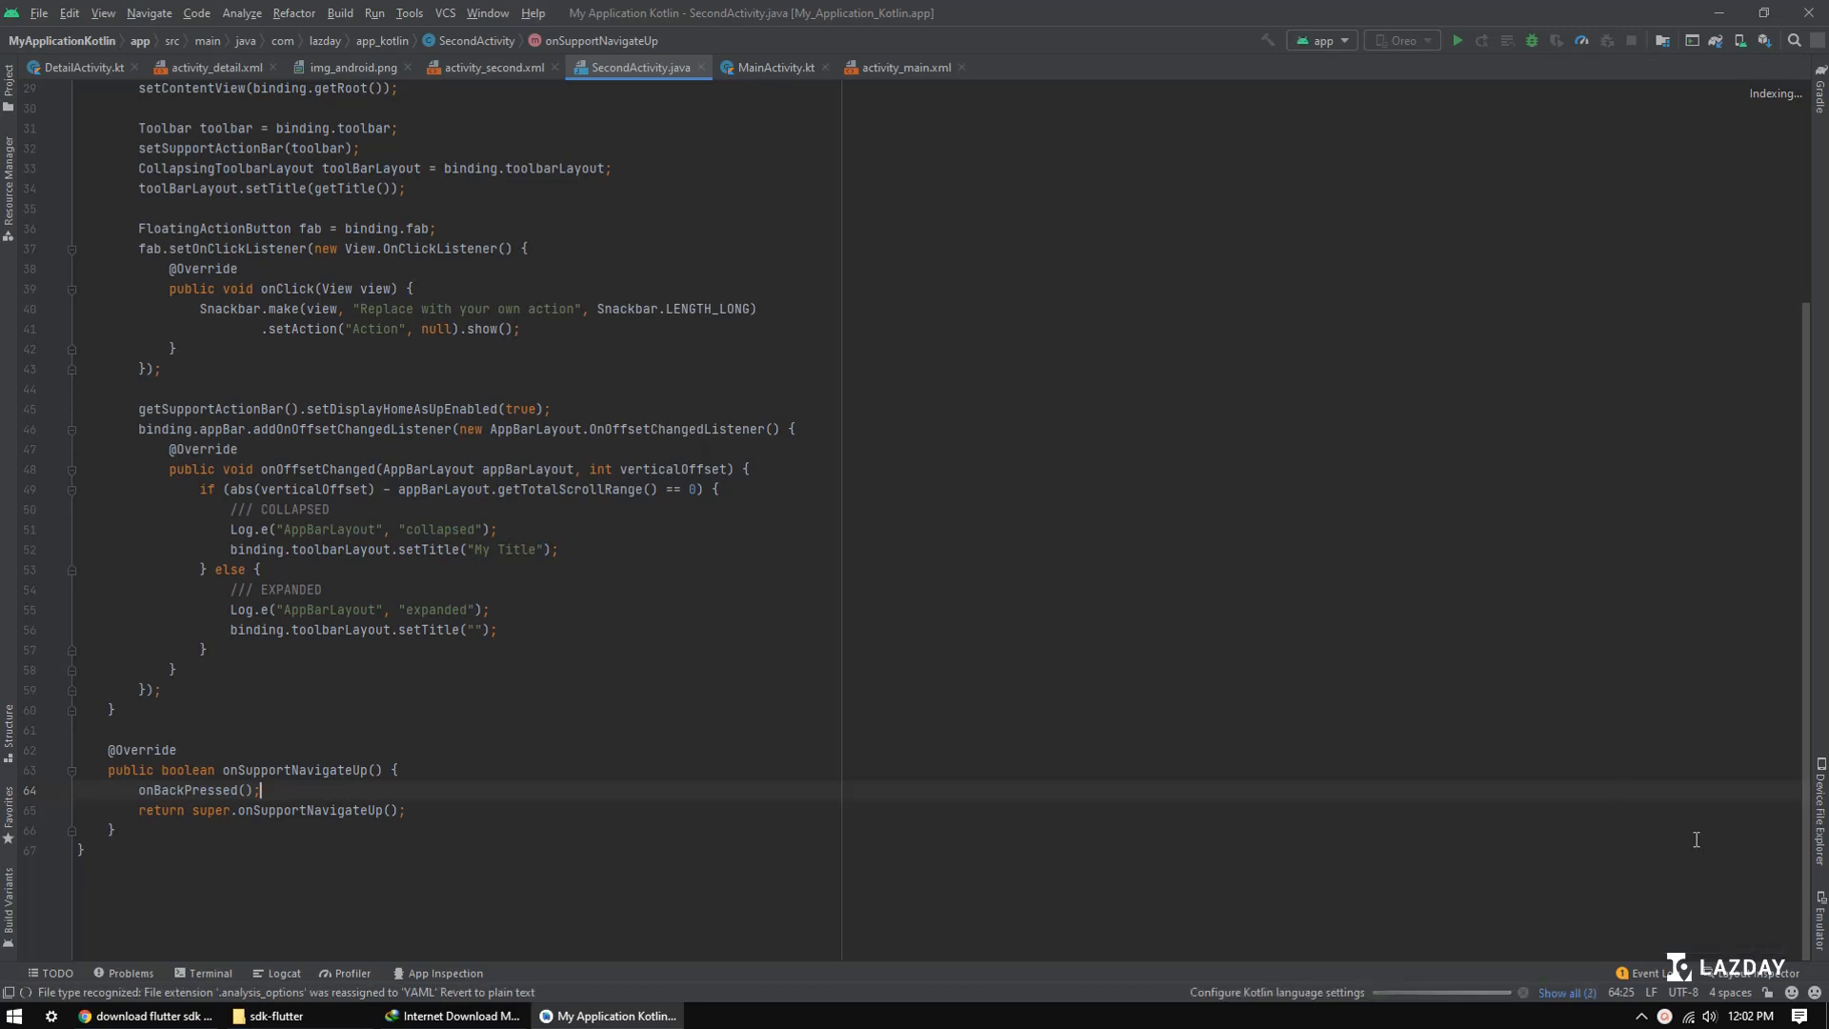
pyautogui.click(42, 19)
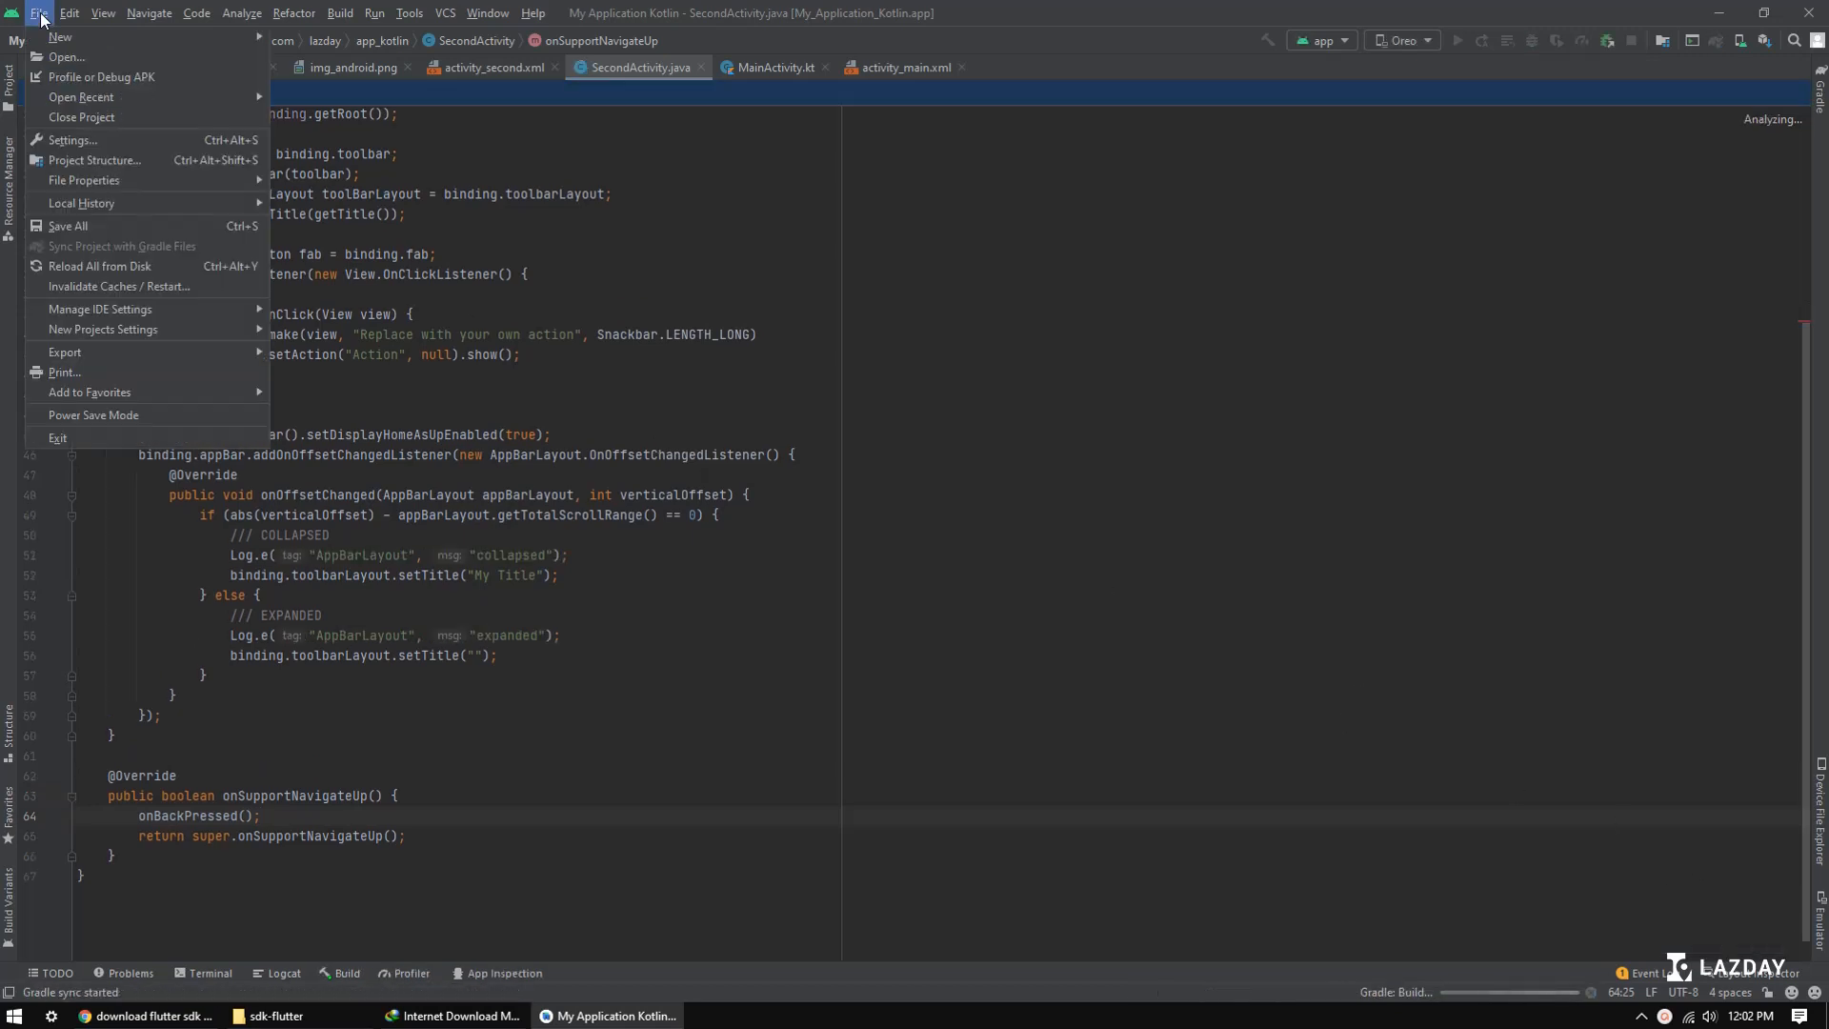
pyautogui.click(71, 144)
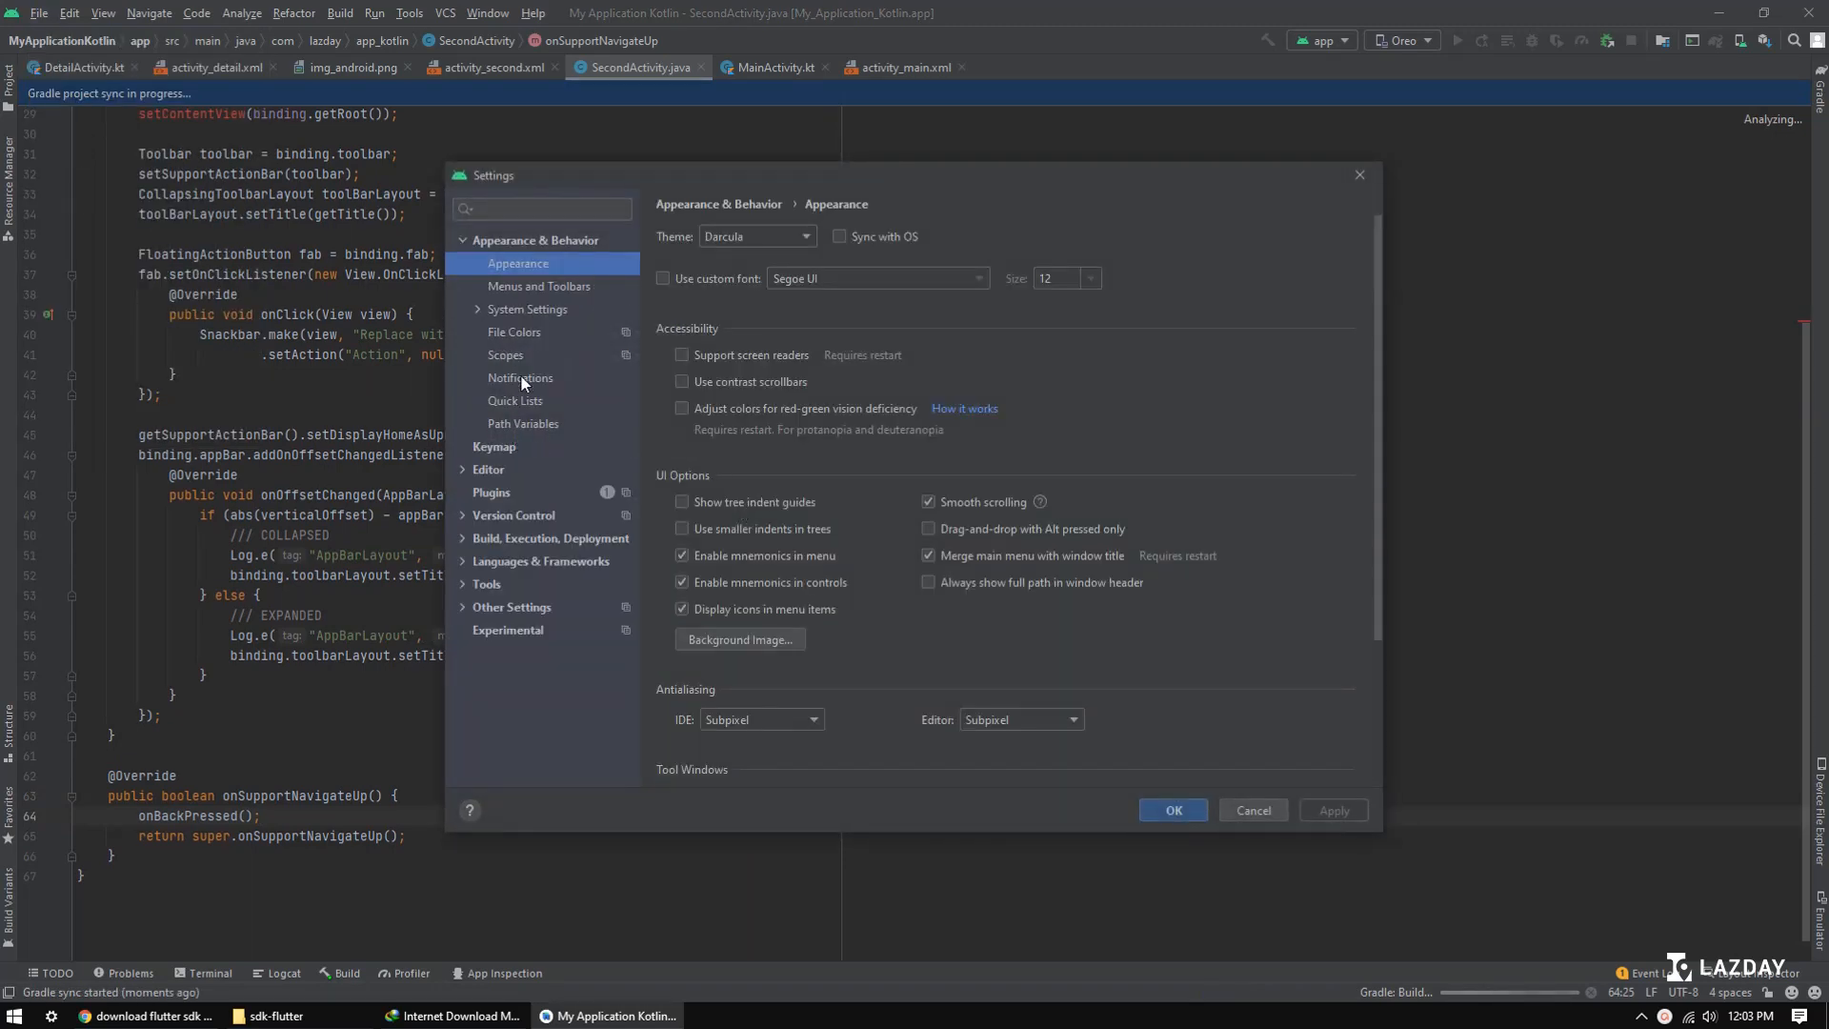
pyautogui.click(519, 491)
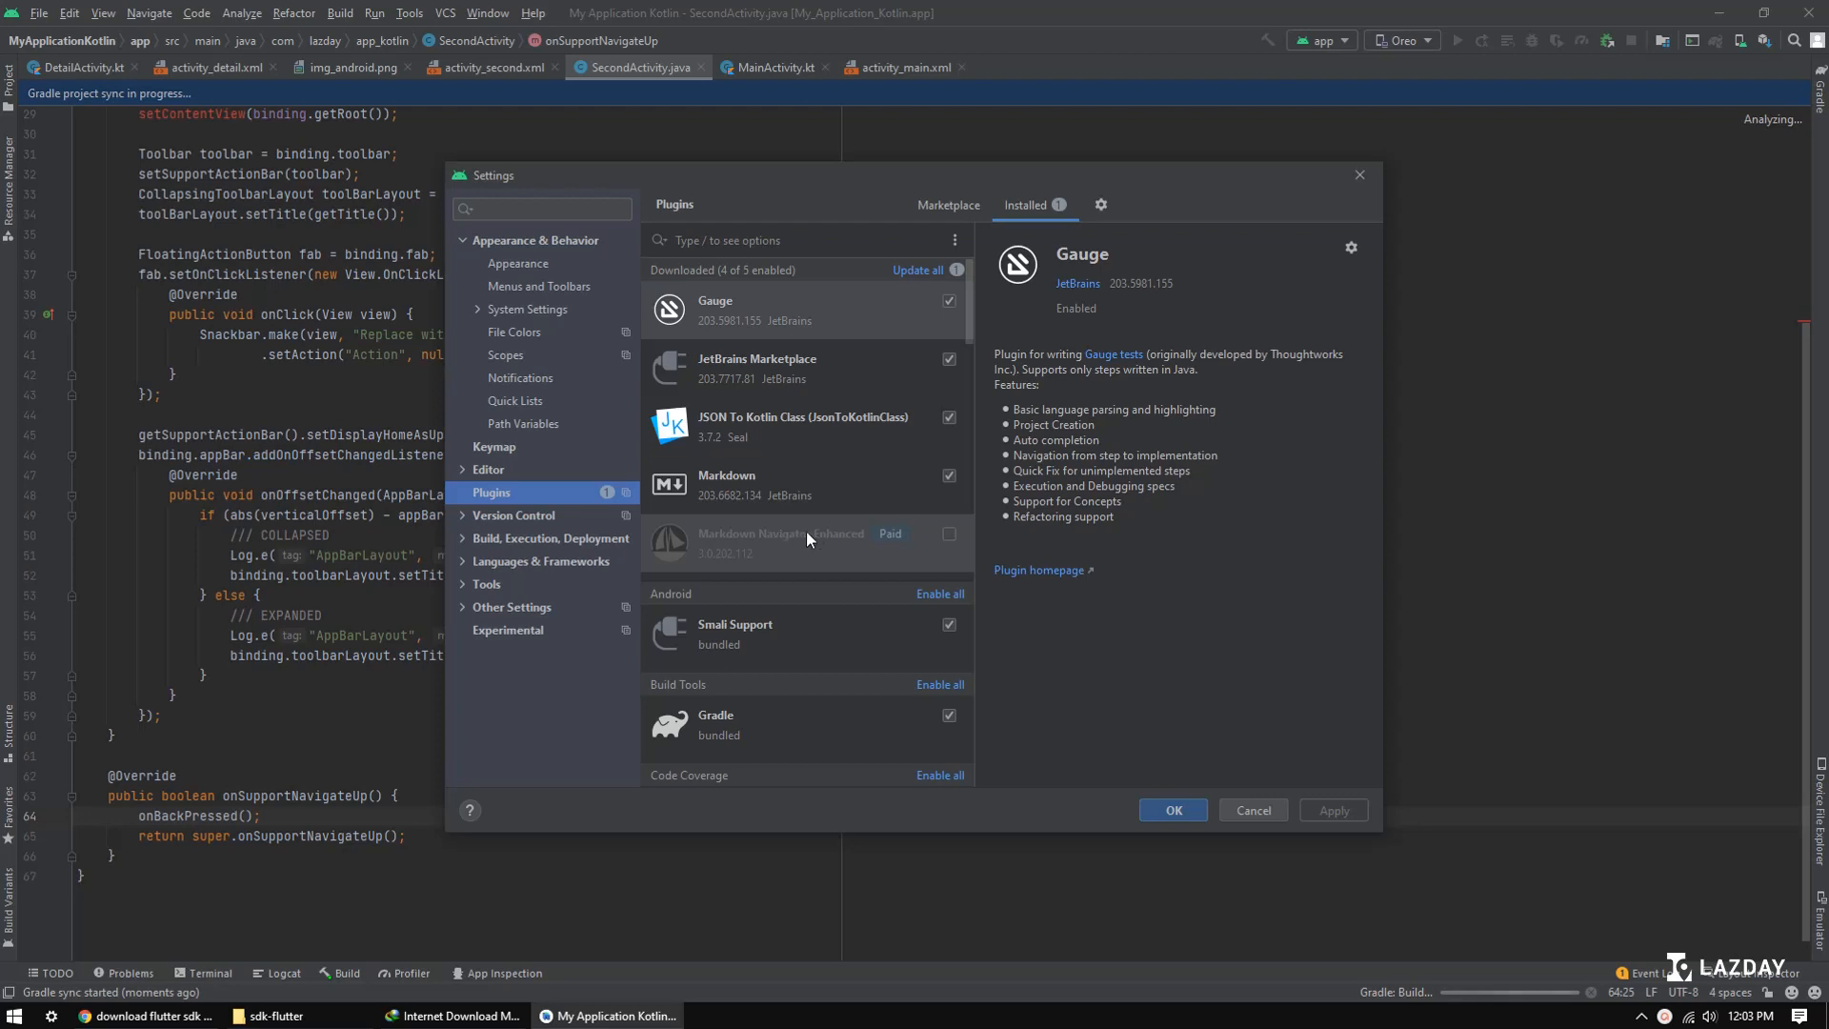
pyautogui.click(1253, 811)
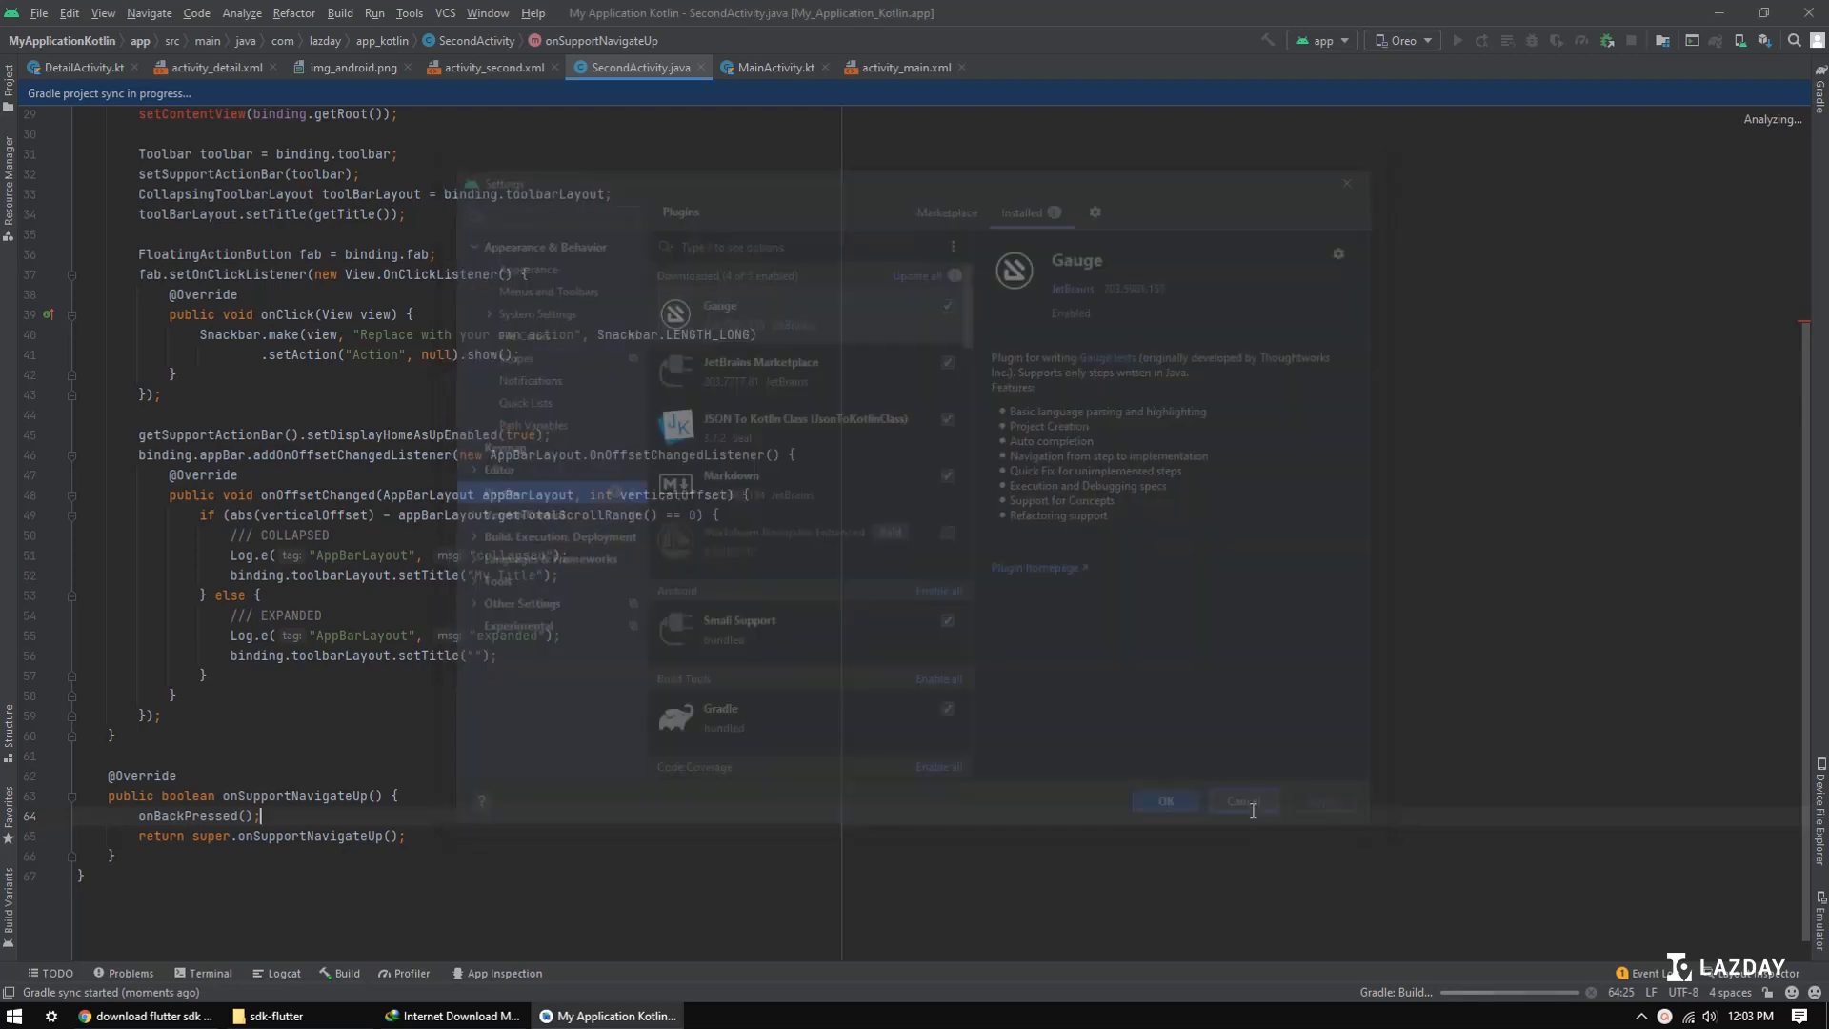
pyautogui.click(39, 13)
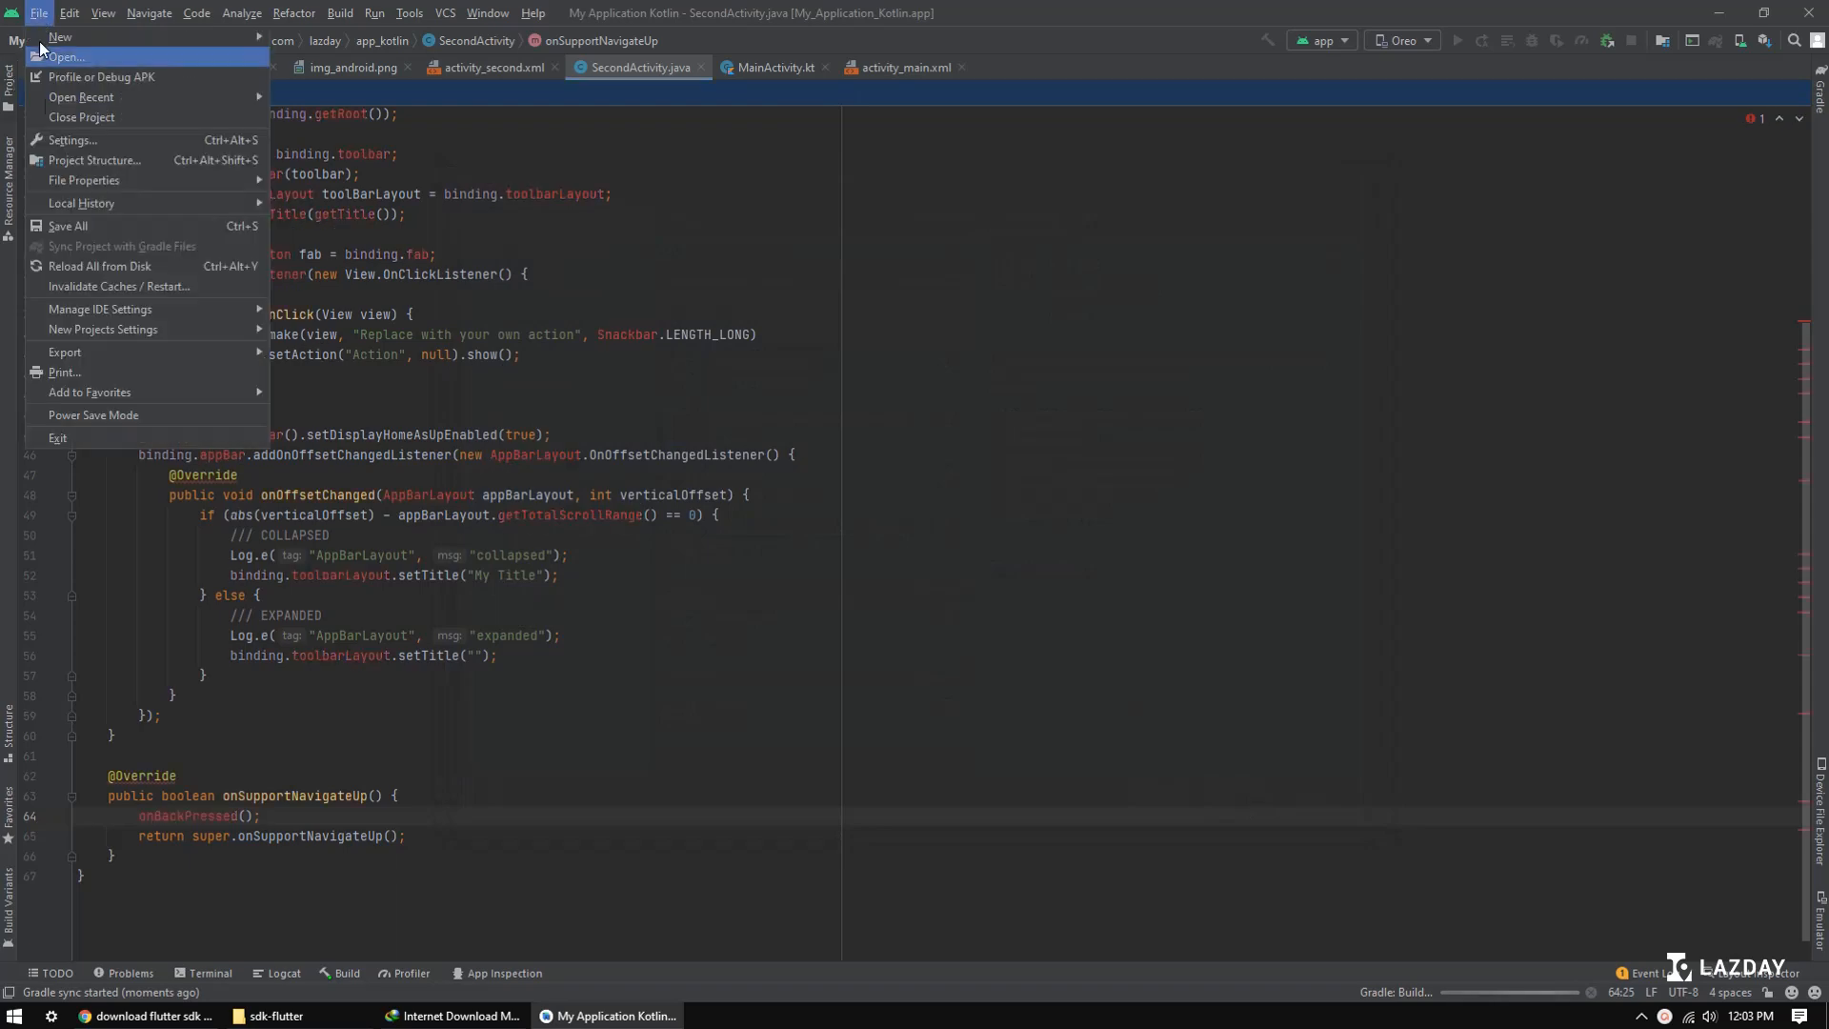
pyautogui.click(122, 116)
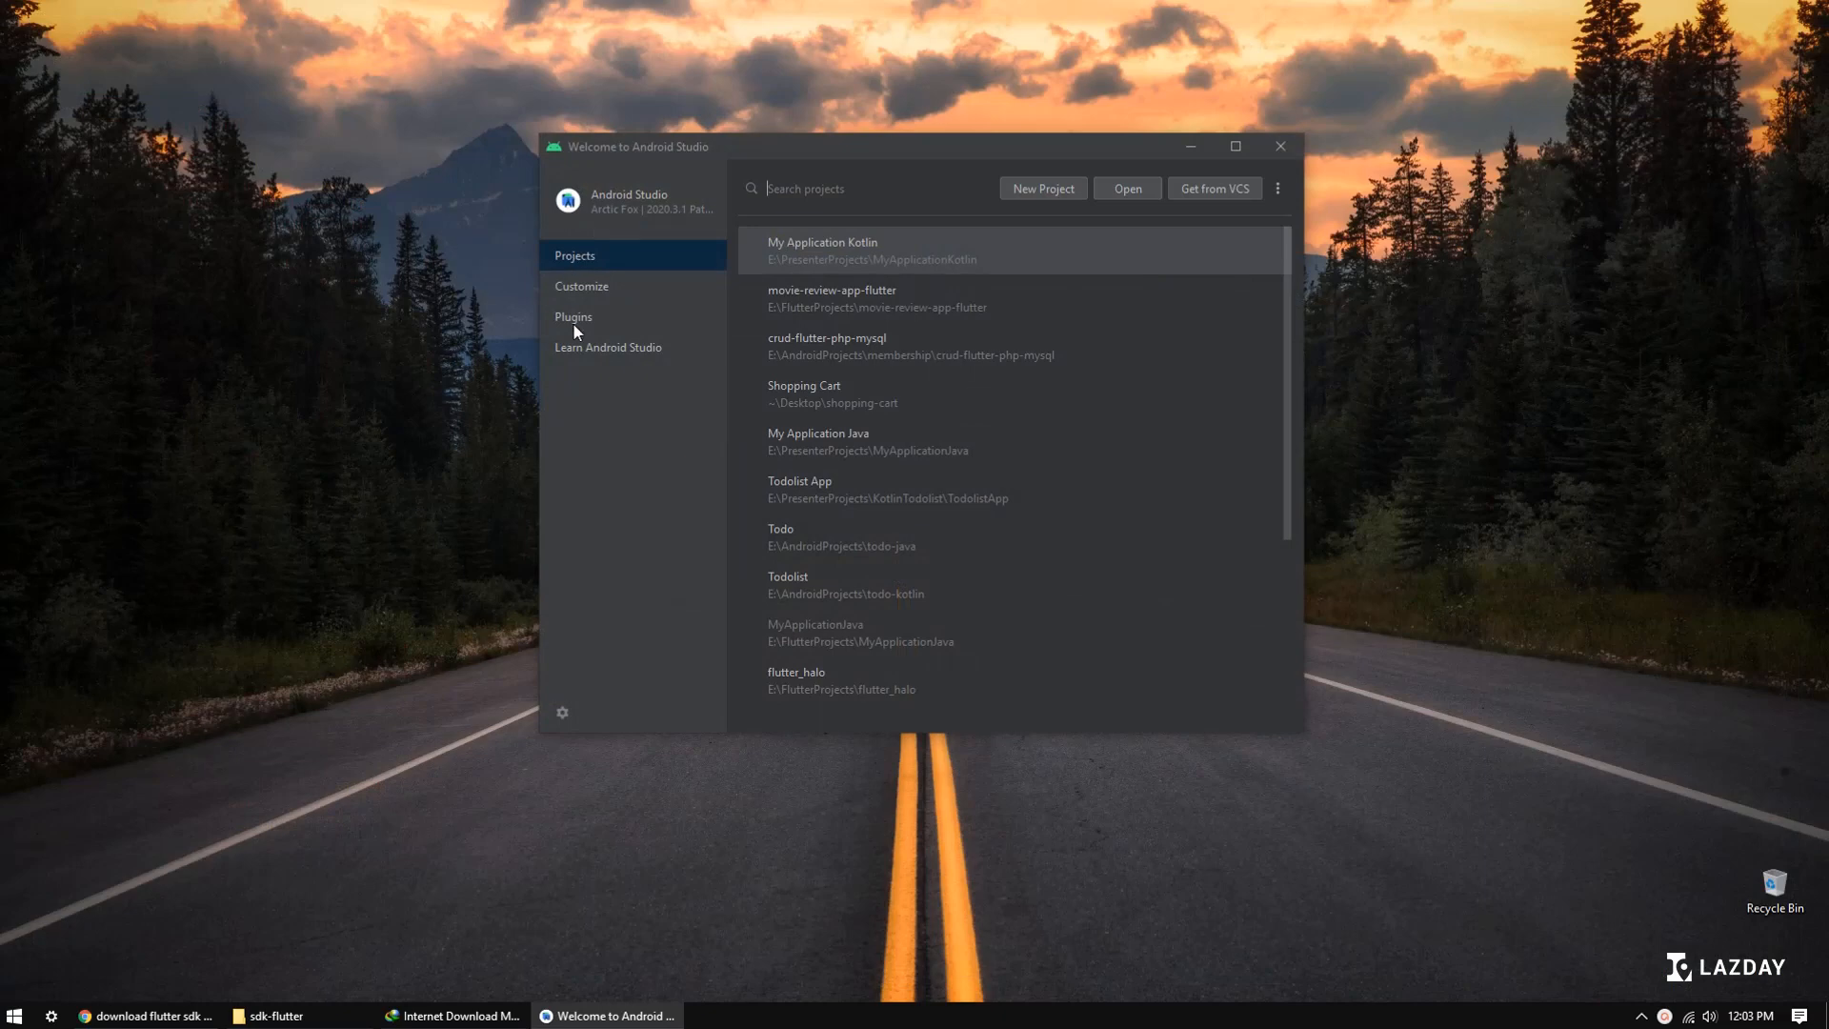
# Step: Search the plugin marketplace for "flutter"
pyautogui.click(584, 320)
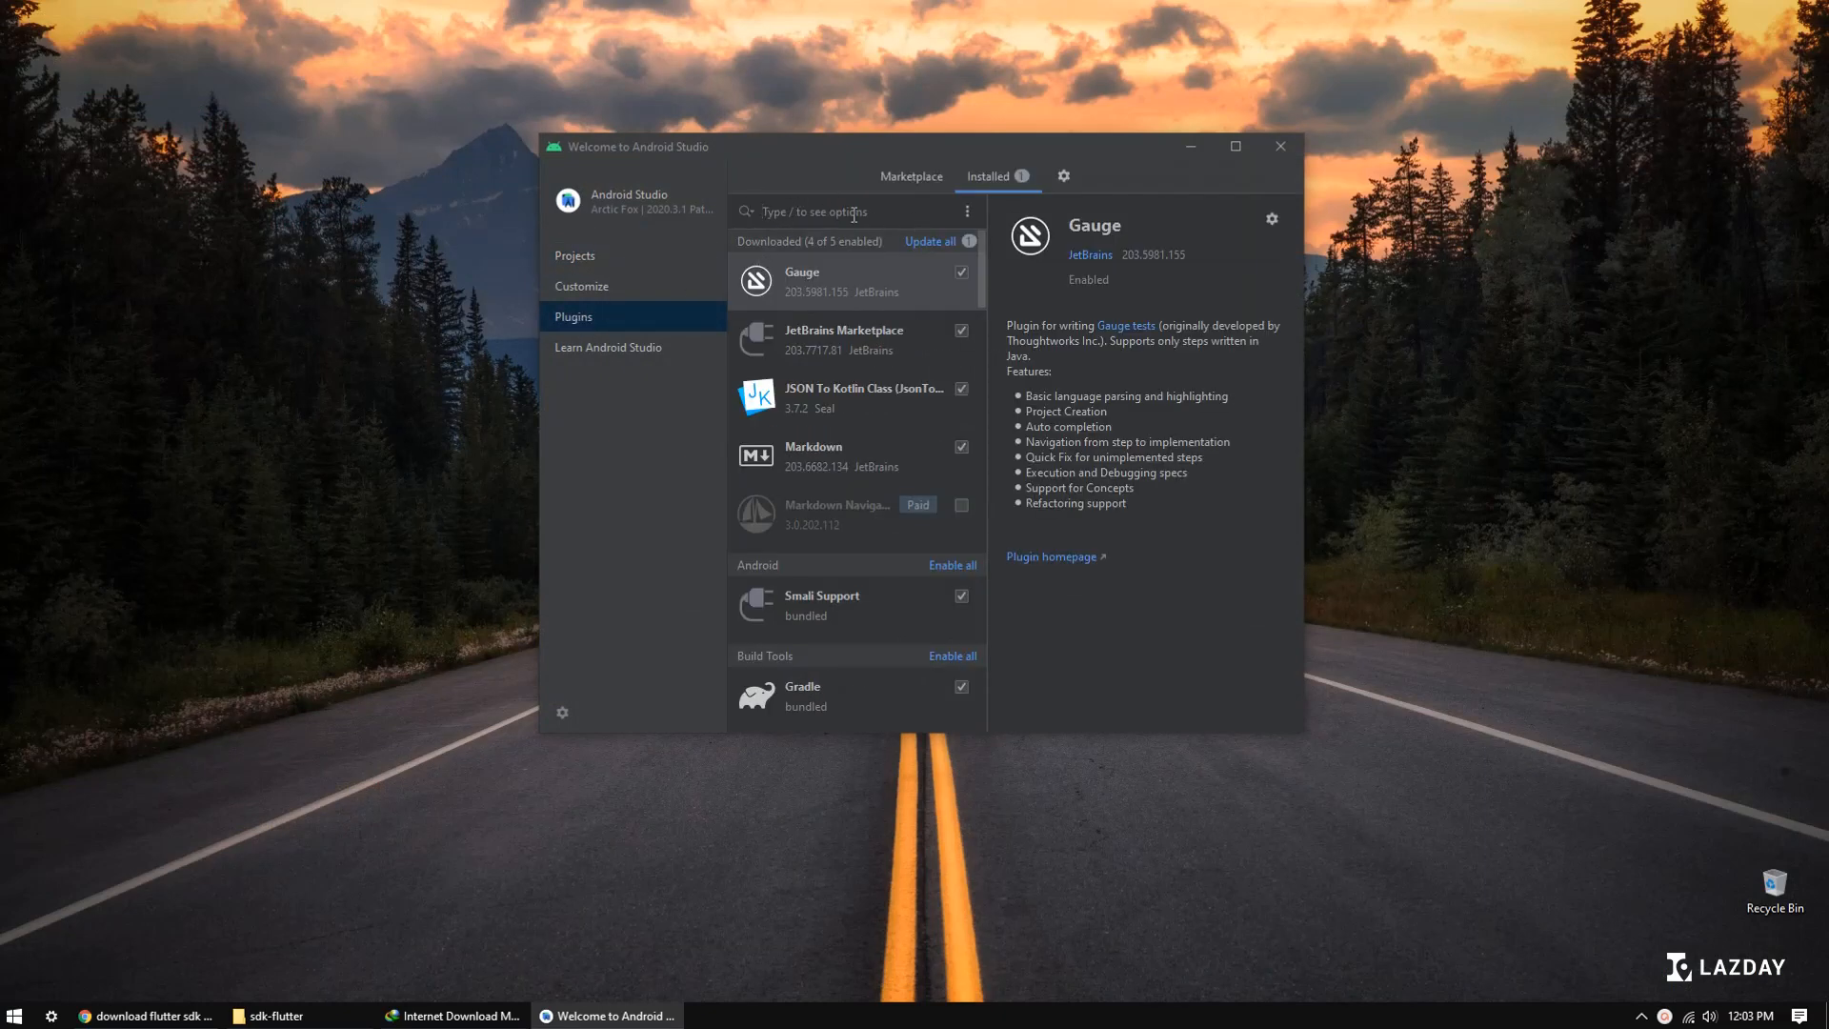
pyautogui.write('flutter')
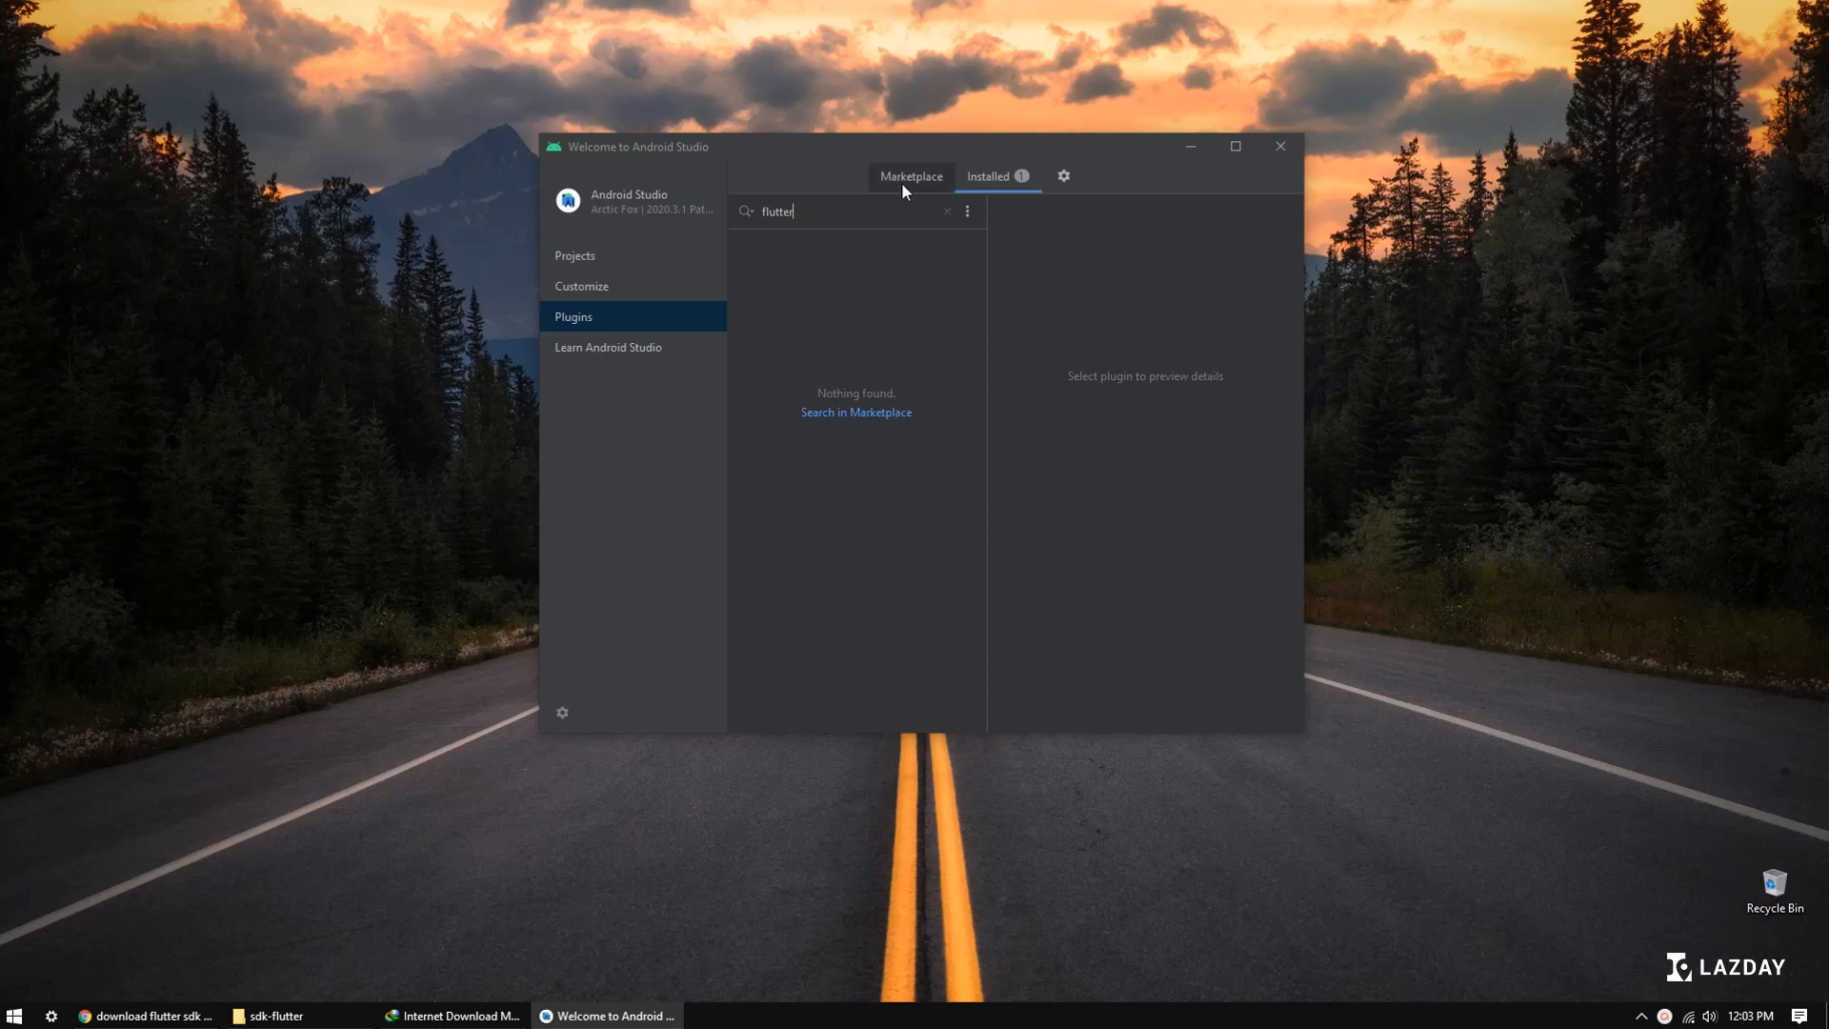
pyautogui.click(863, 413)
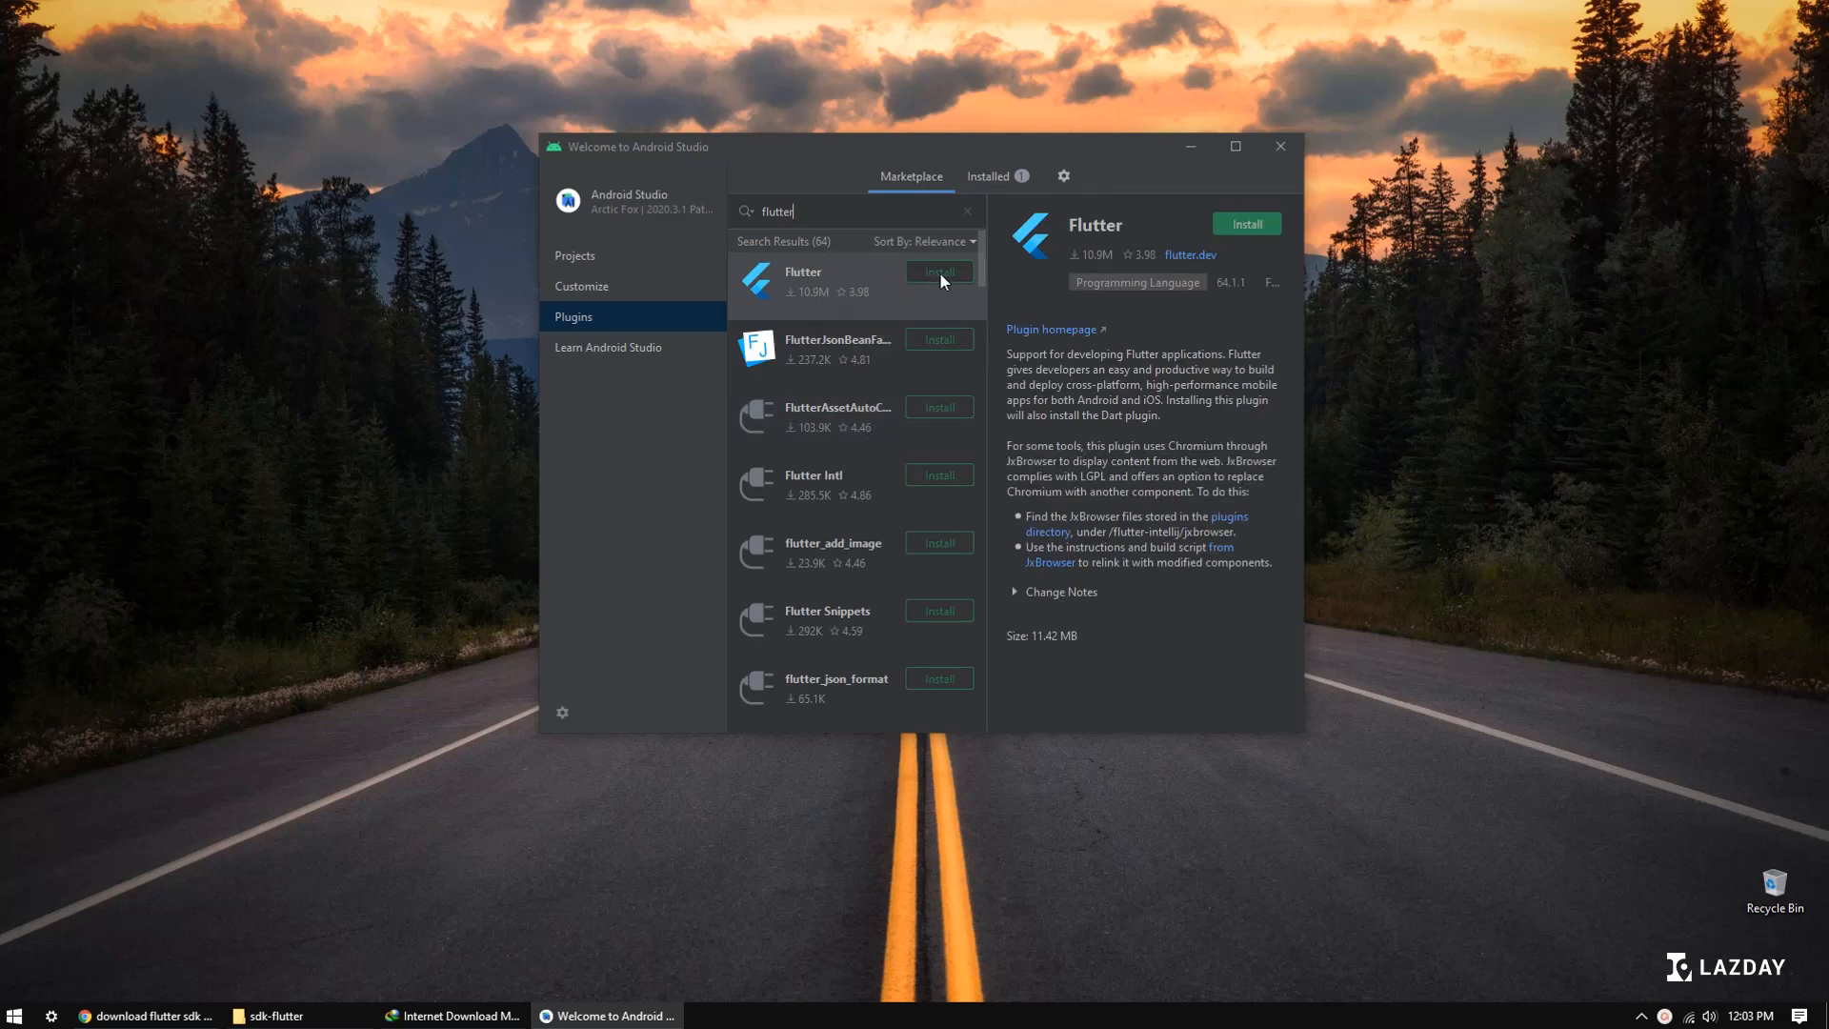
# Step: Install the Flutter plugin together with the required Dart plugin and restart the IDE
pyautogui.click(1257, 224)
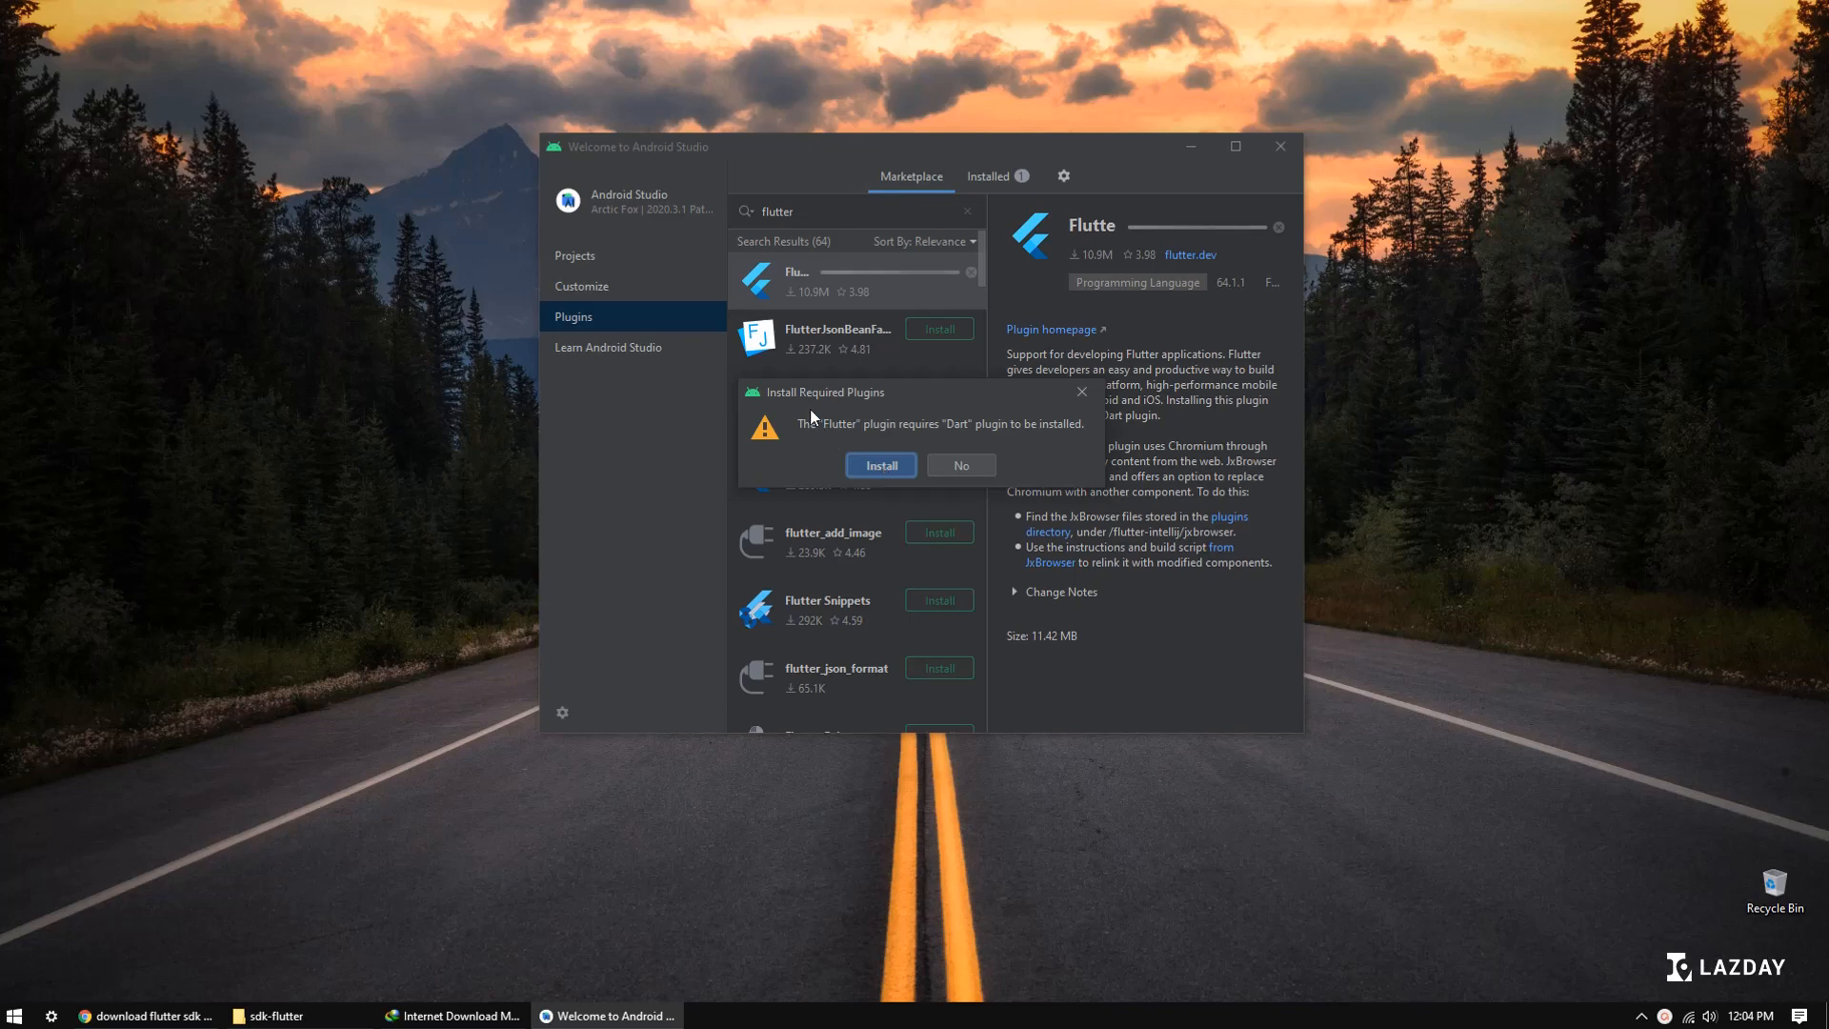
pyautogui.click(881, 464)
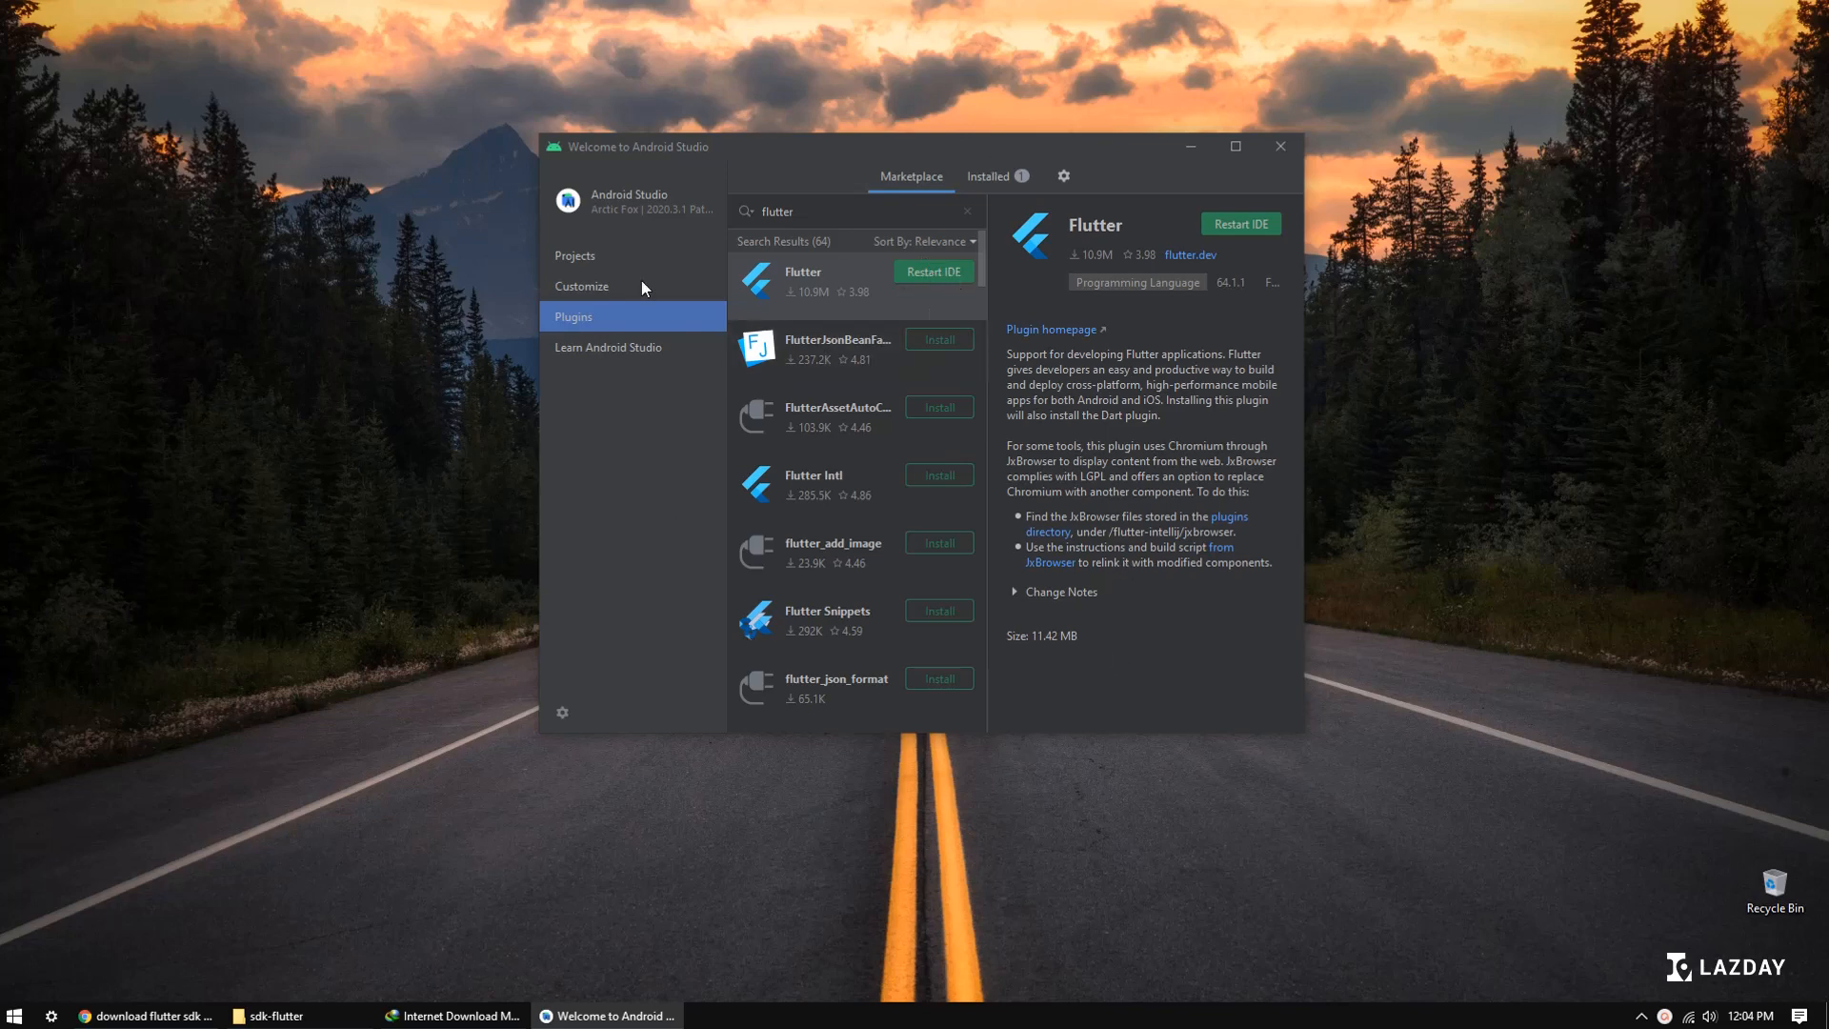
pyautogui.click(952, 273)
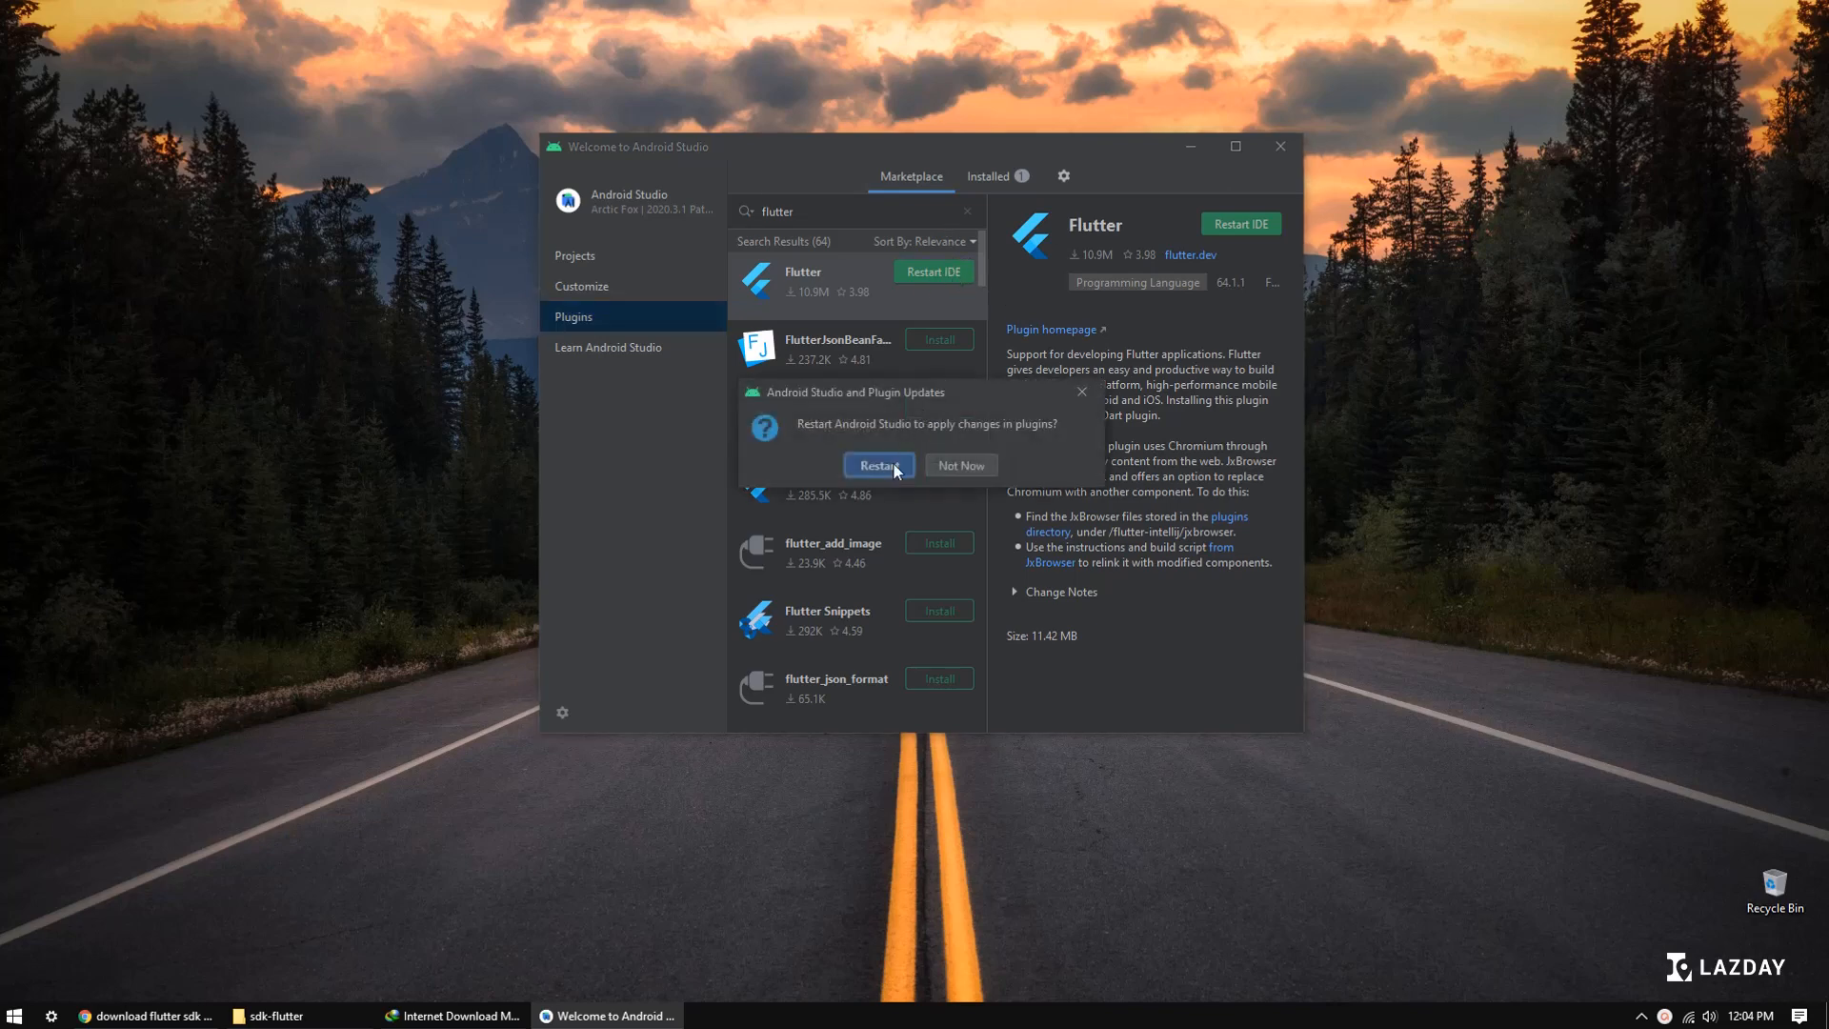
pyautogui.click(892, 465)
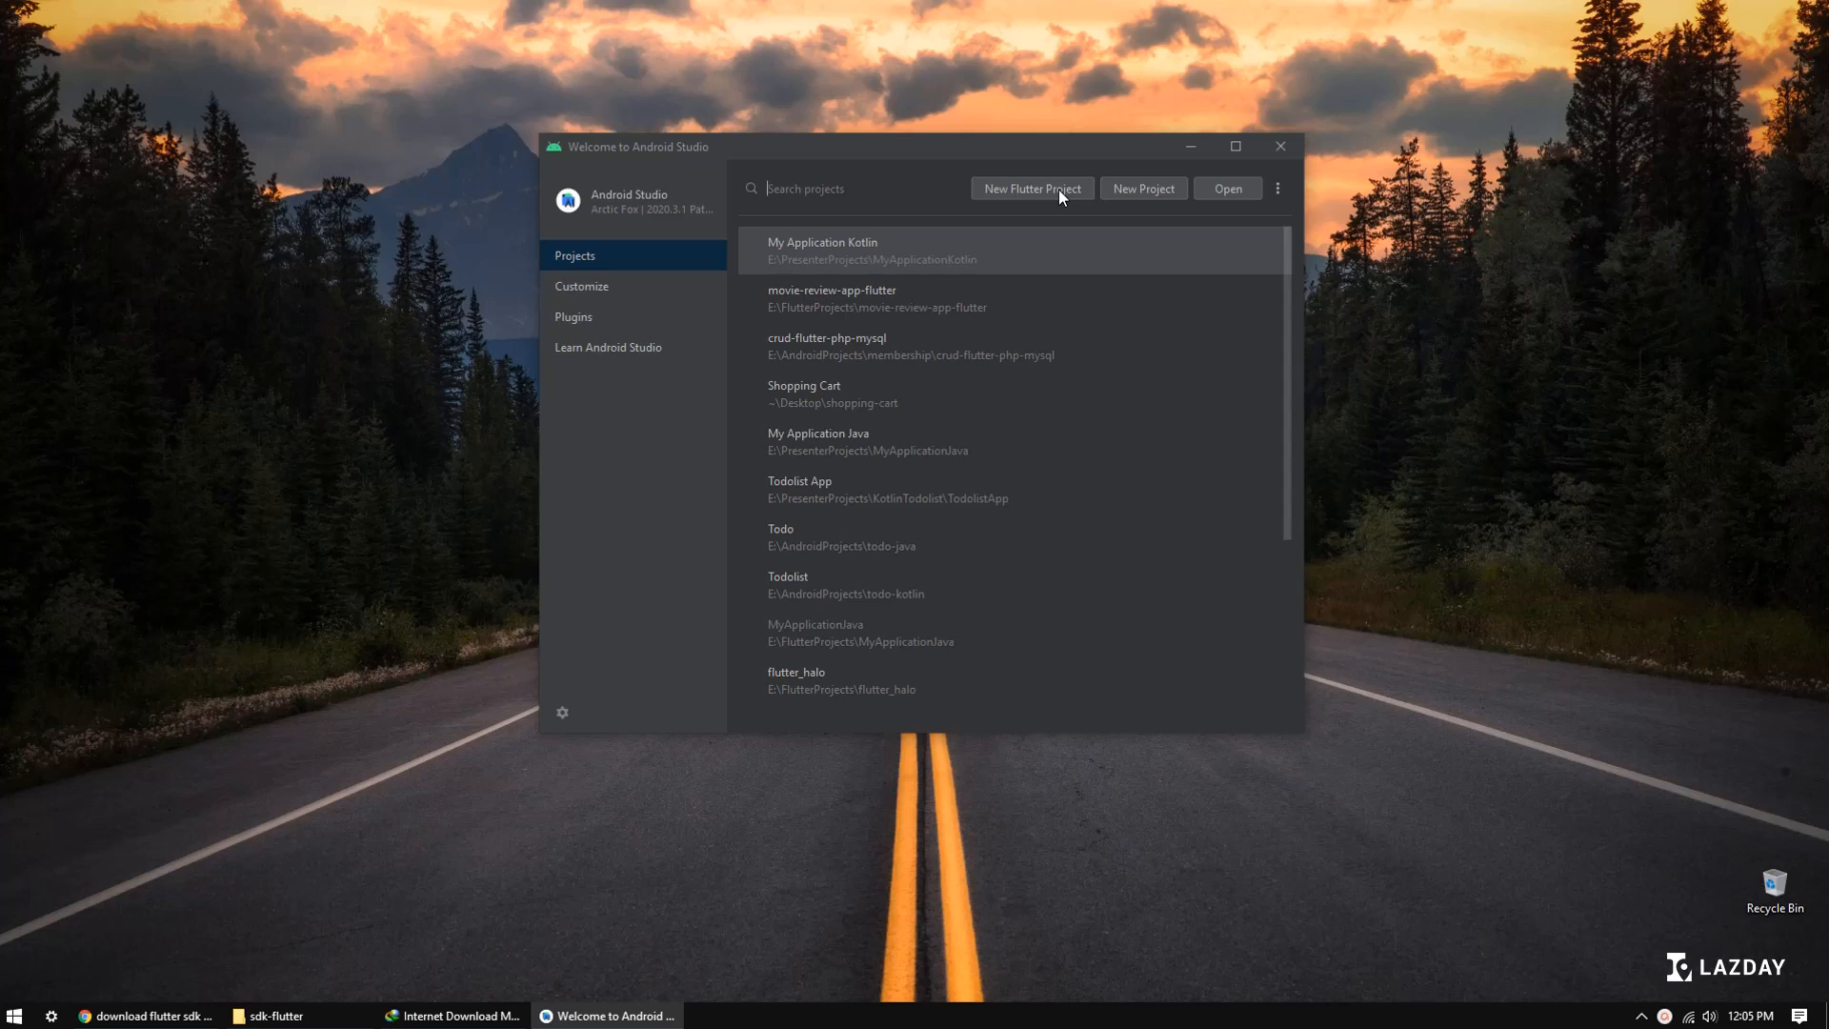
# Step: Switch to the browser and open the Flutter documentation's Windows install page at the Get the Flutter SDK section
pyautogui.click(142, 1016)
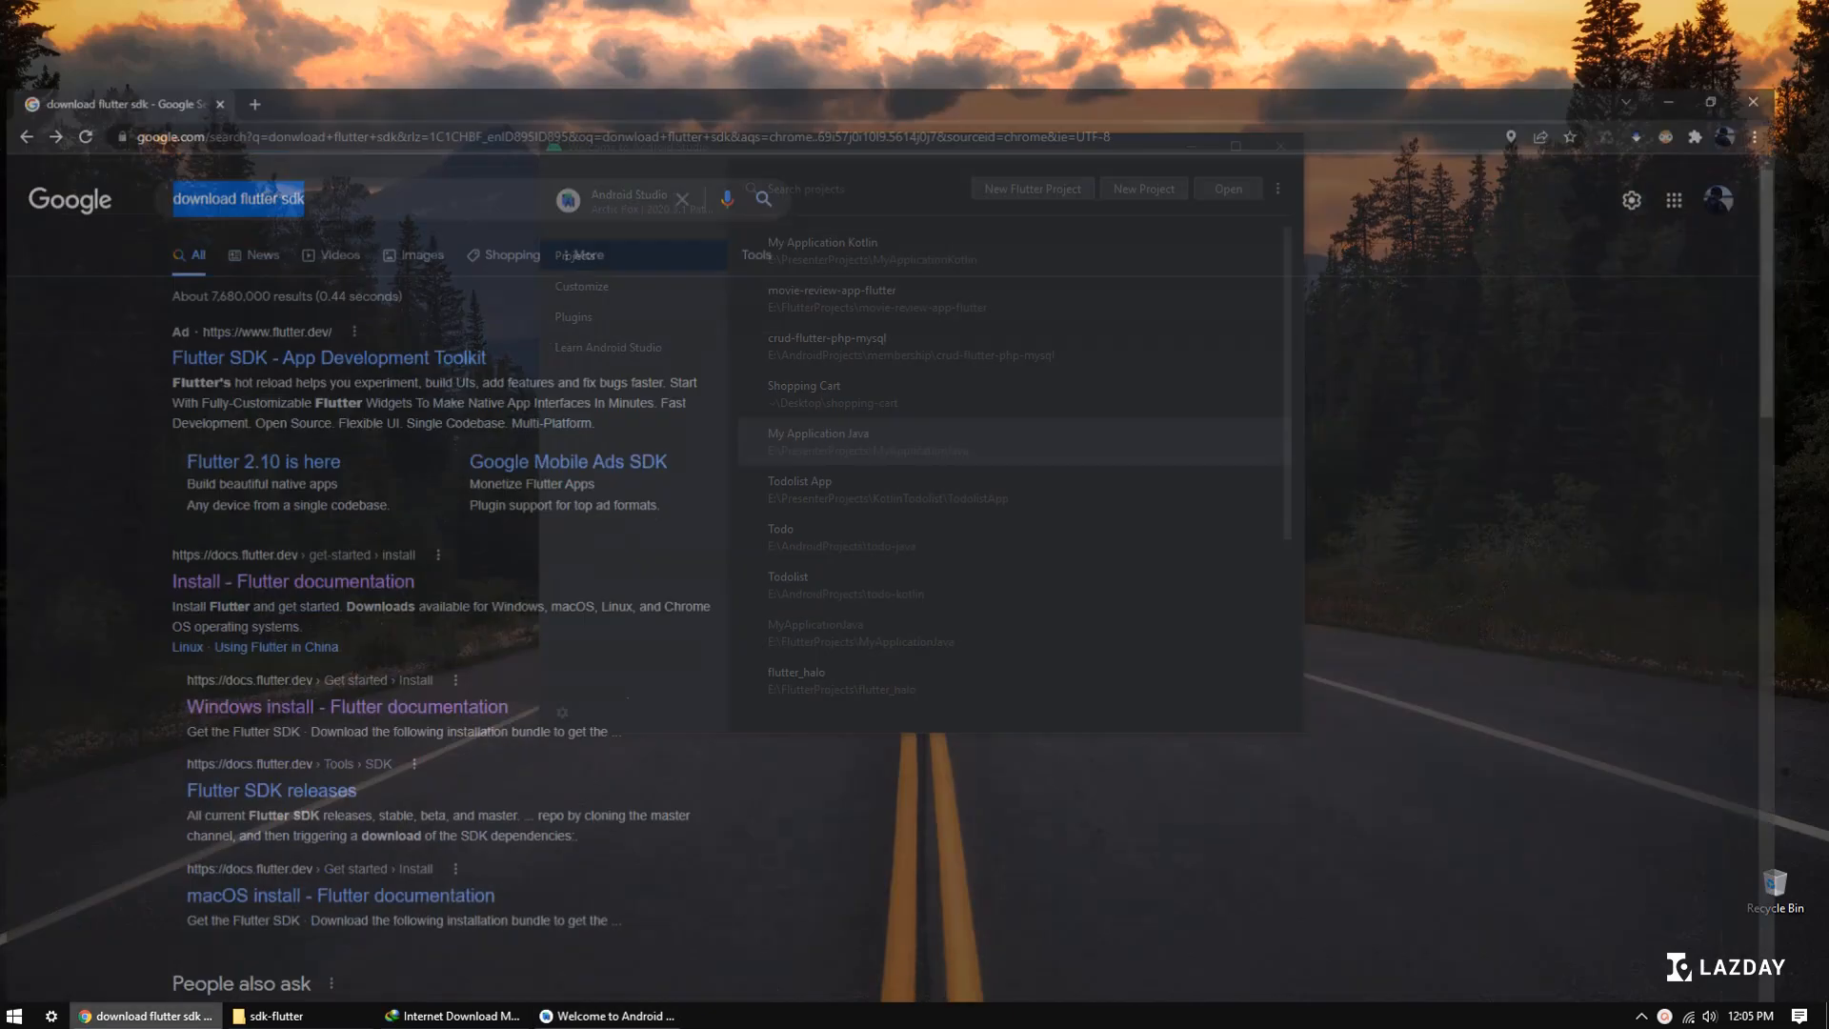
pyautogui.click(83, 322)
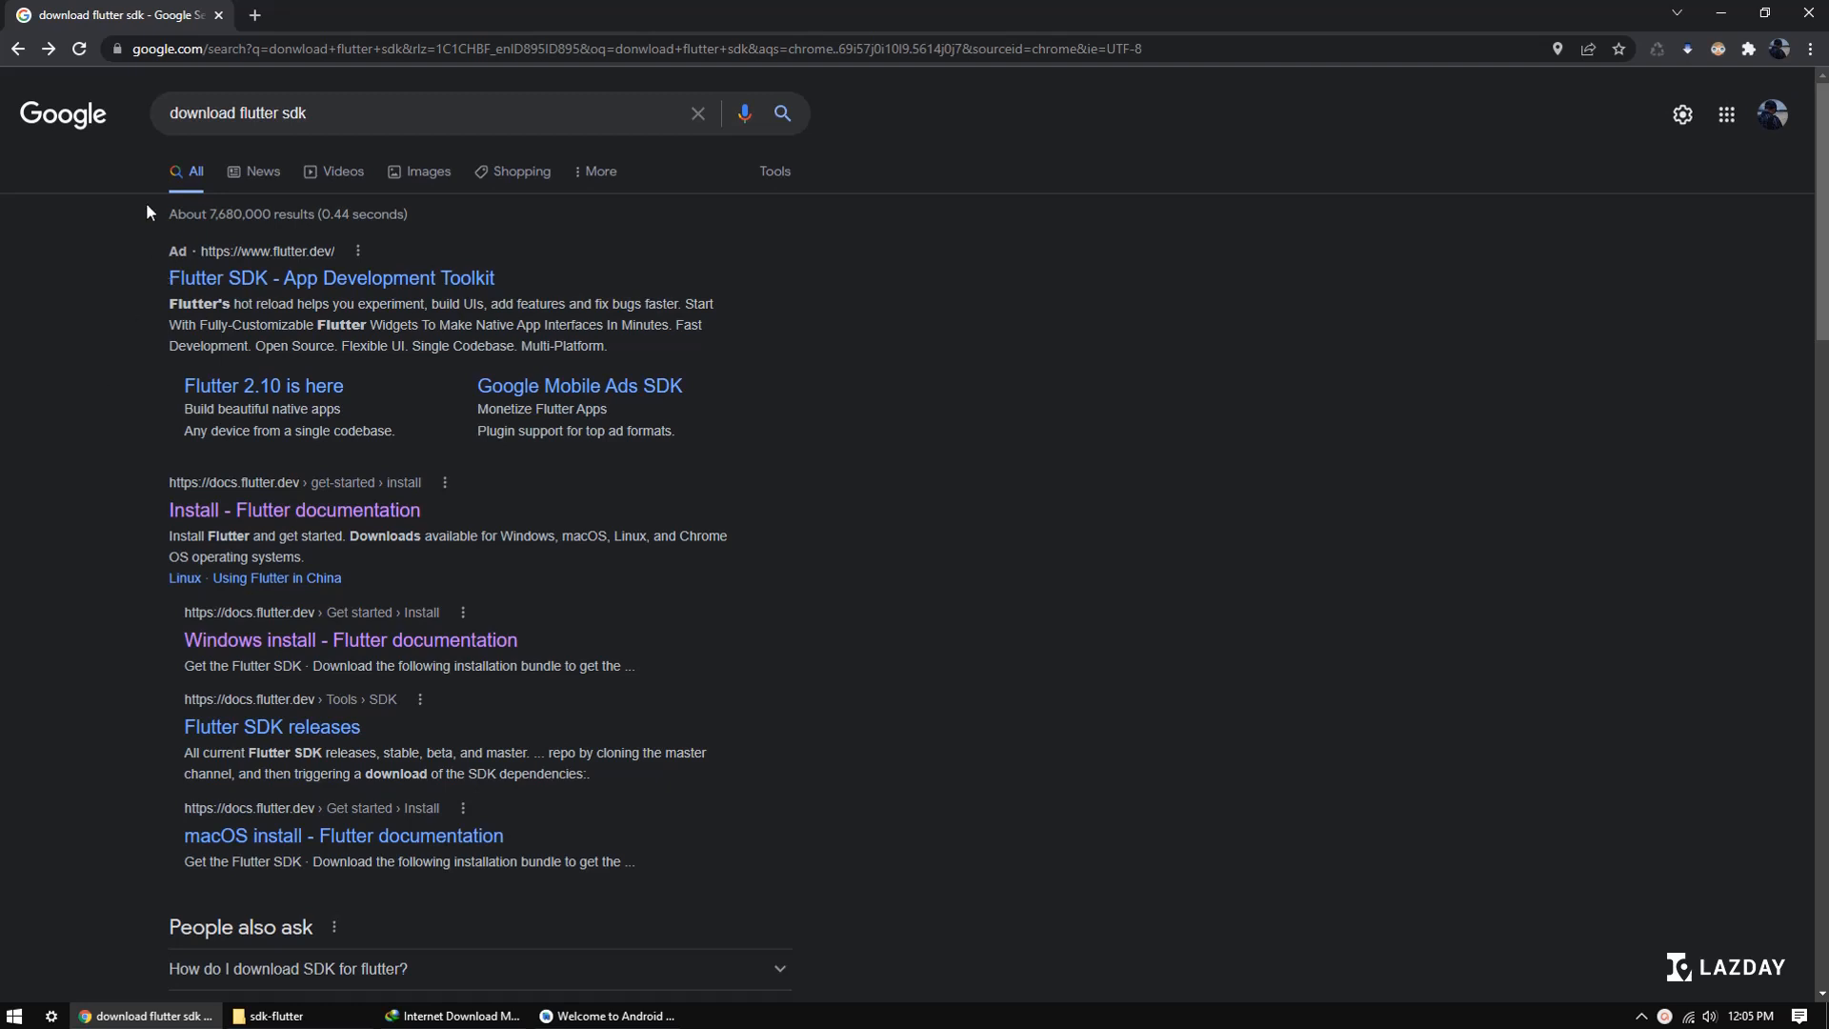
pyautogui.moveTo(360, 120)
pyautogui.mouseDown()
pyautogui.moveTo(203, 126)
pyautogui.moveTo(327, 106)
pyautogui.mouseUp()
pyautogui.click(32, 386)
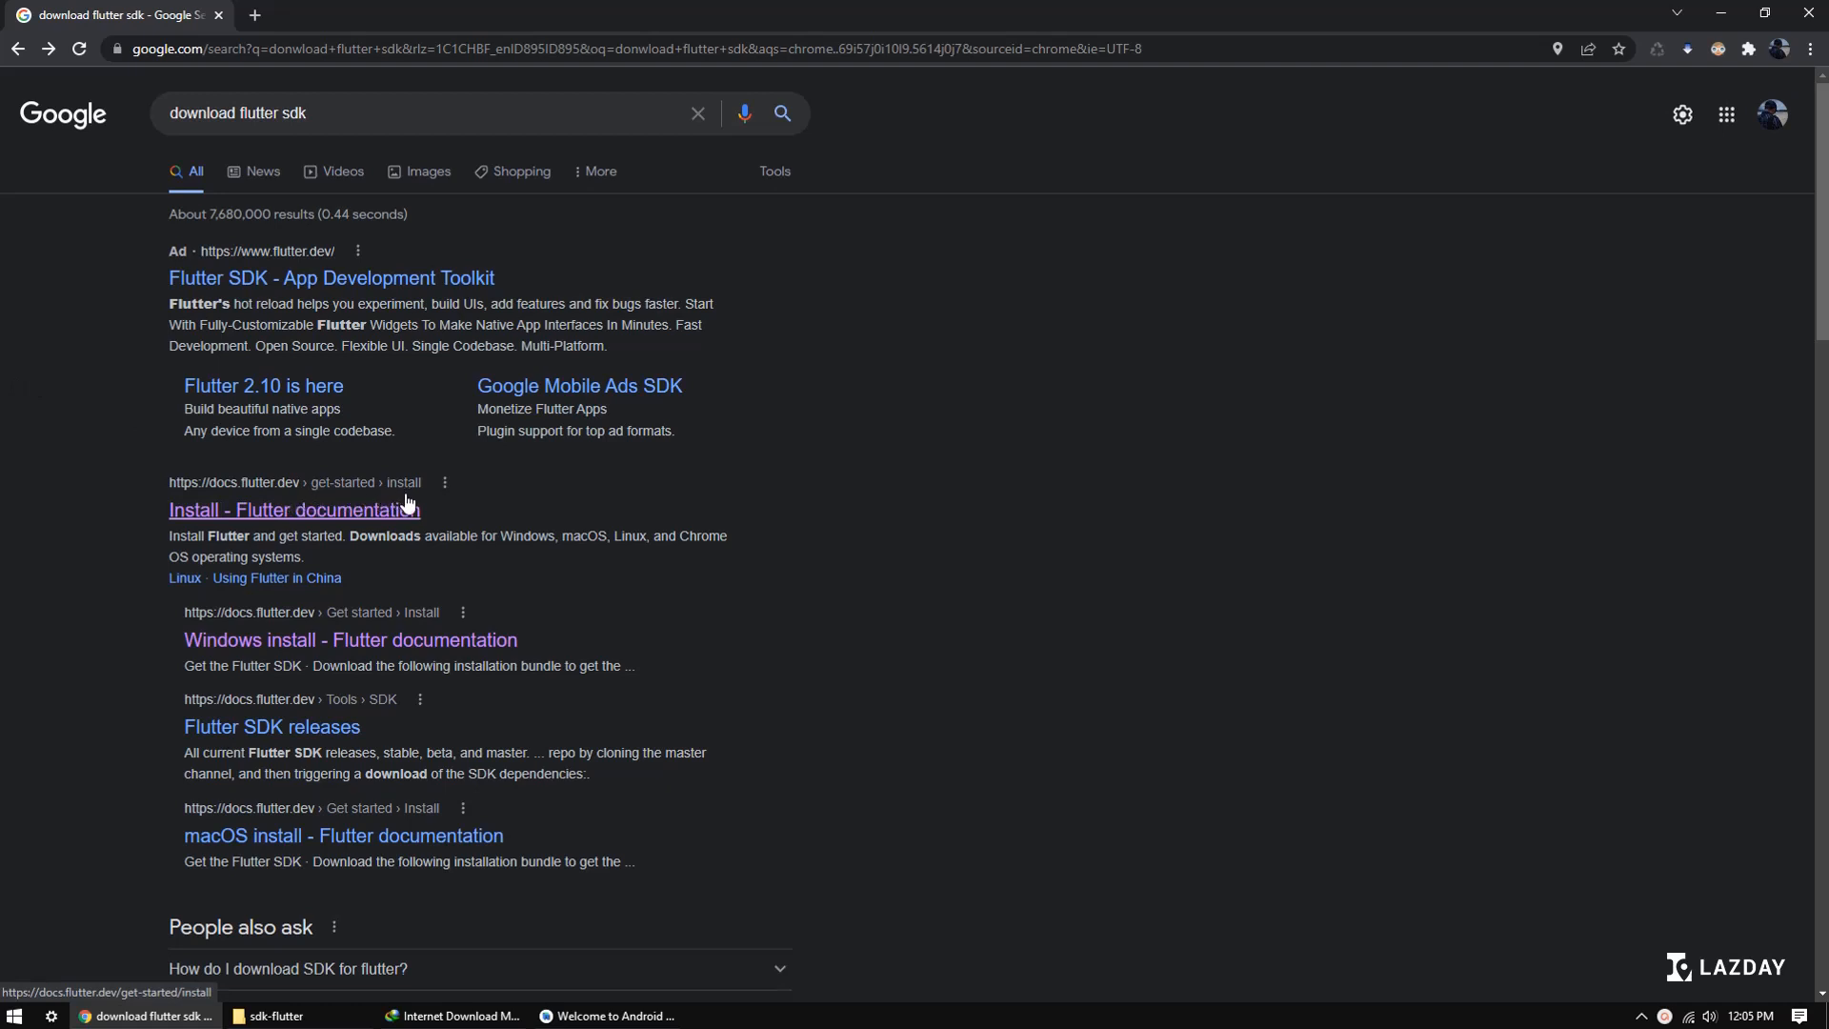
pyautogui.scroll(-1, 152, 474)
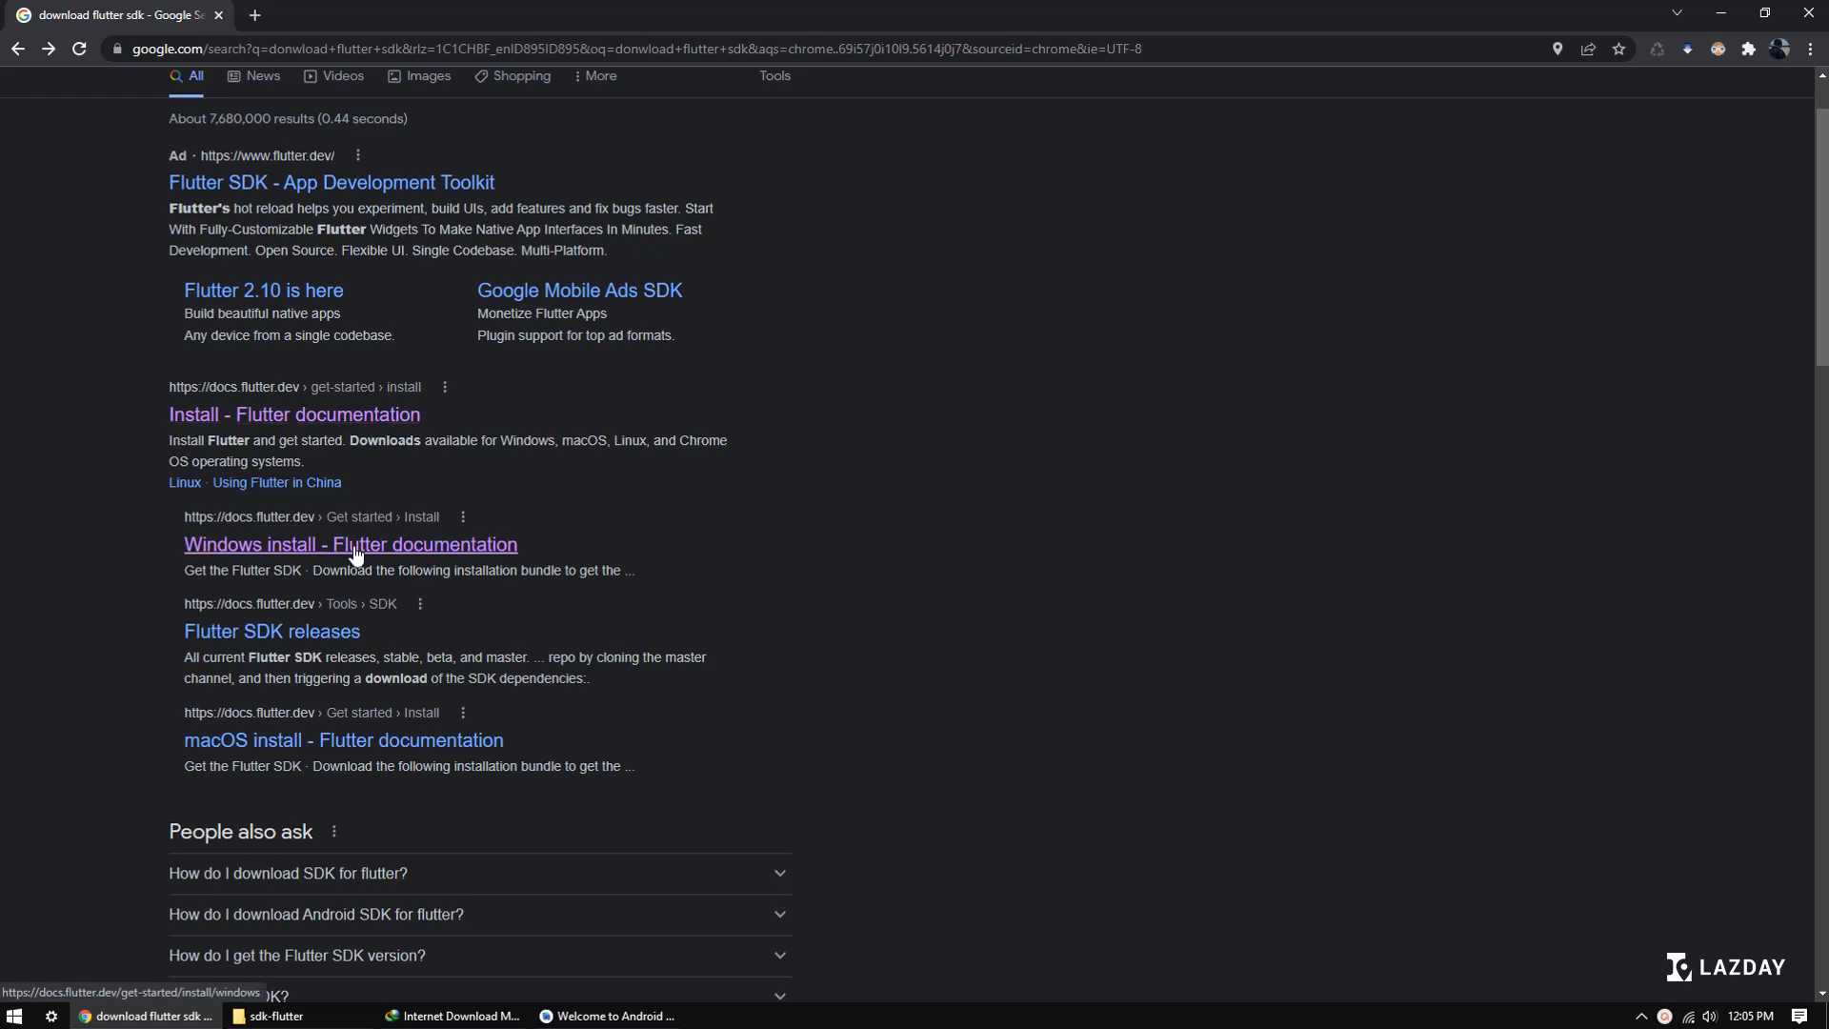
pyautogui.click(330, 422)
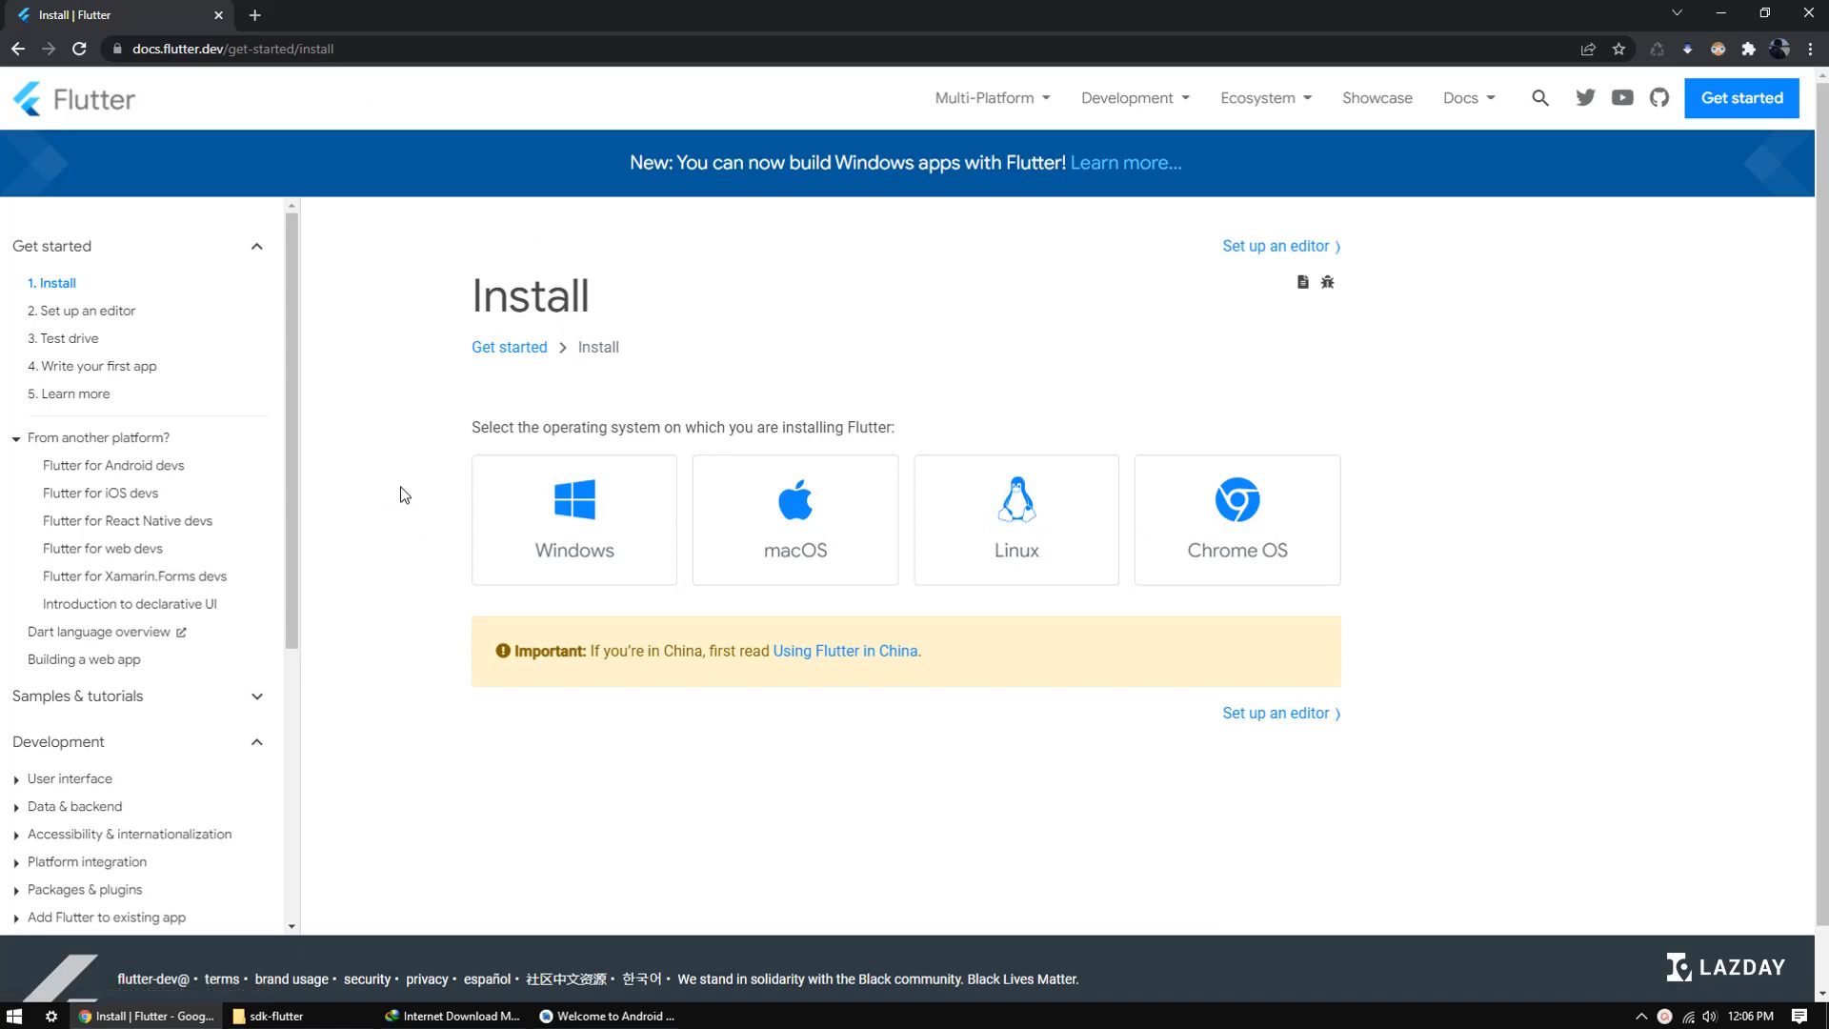
pyautogui.click(591, 508)
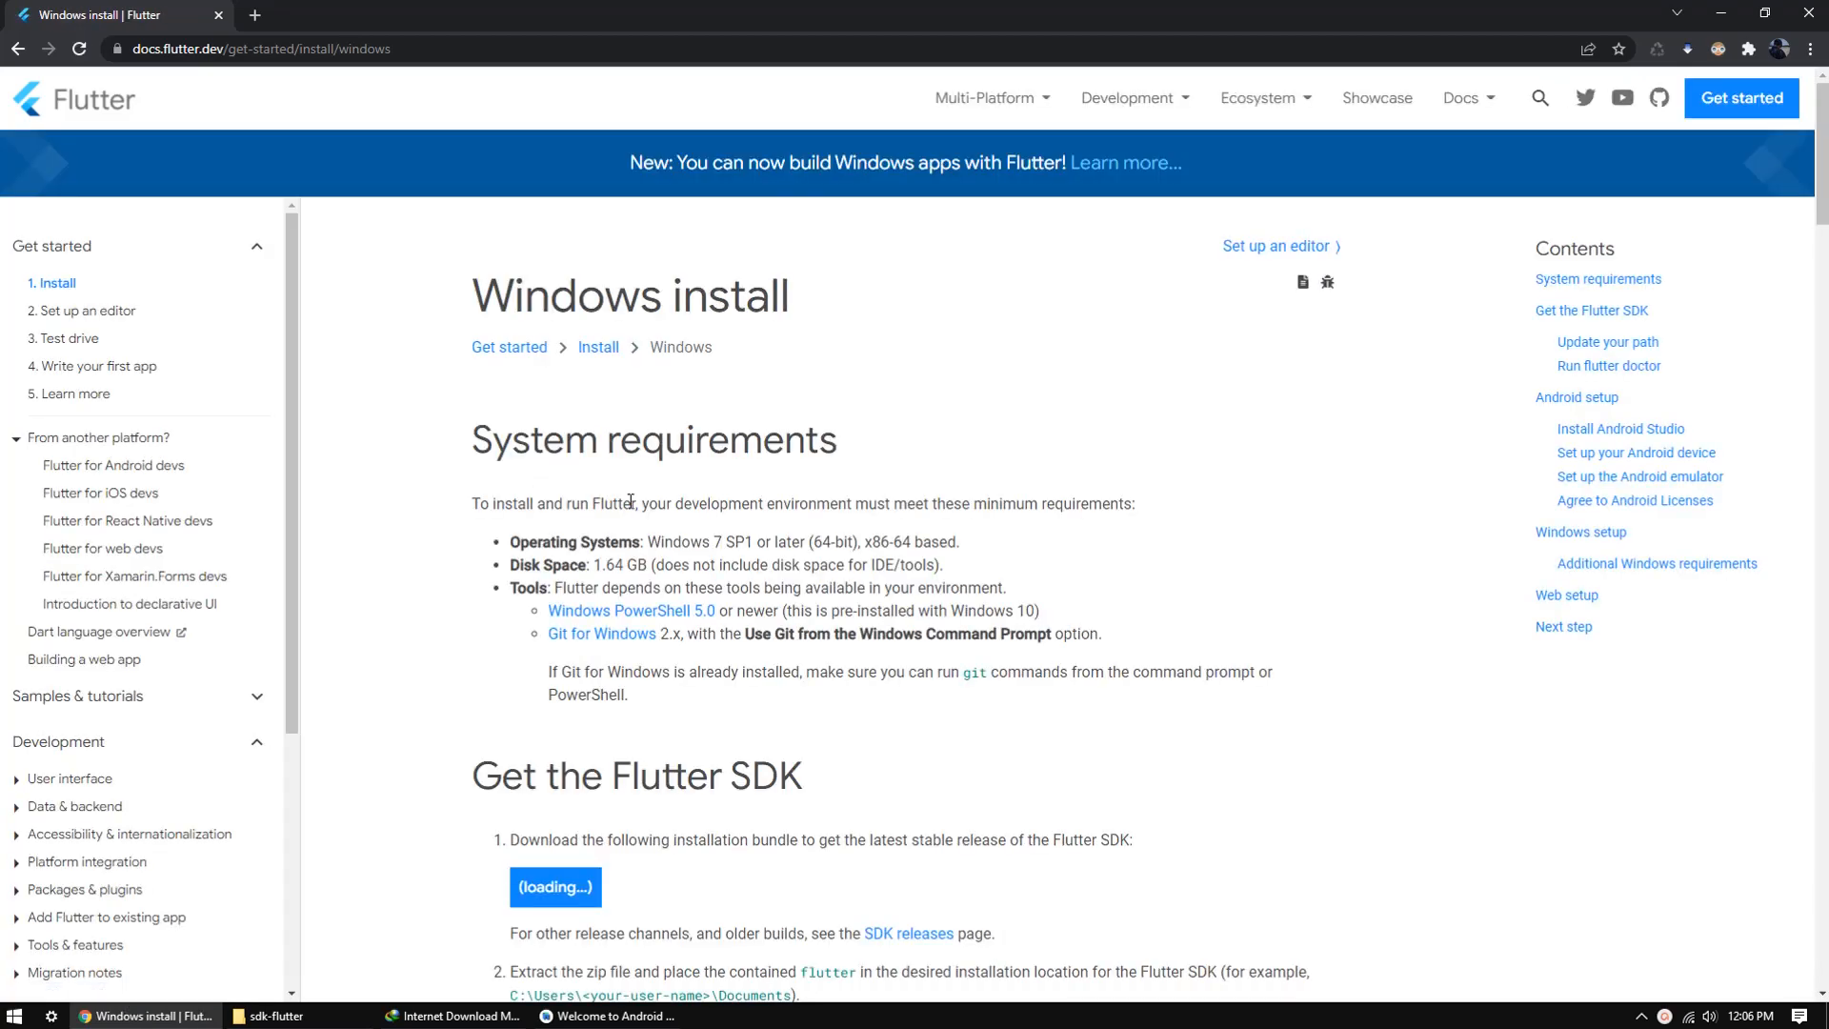
pyautogui.scroll(-4, 441, 425)
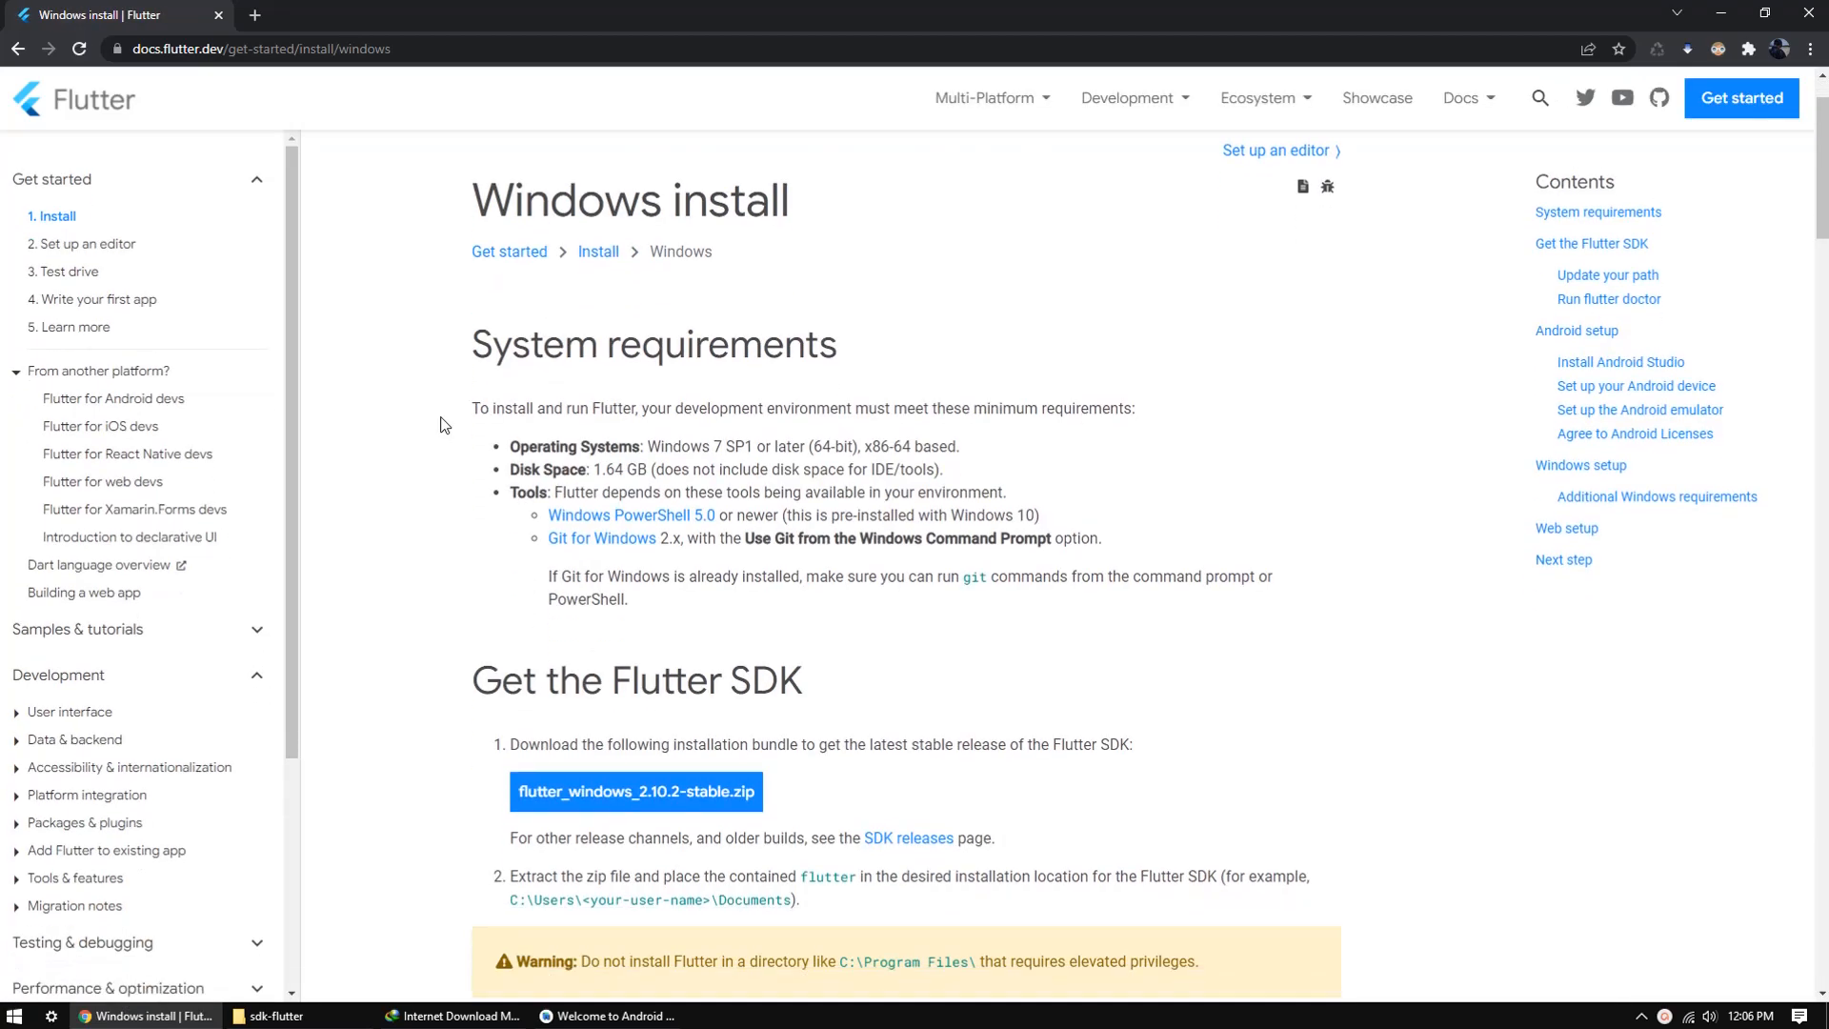
pyautogui.scroll(1, 441, 425)
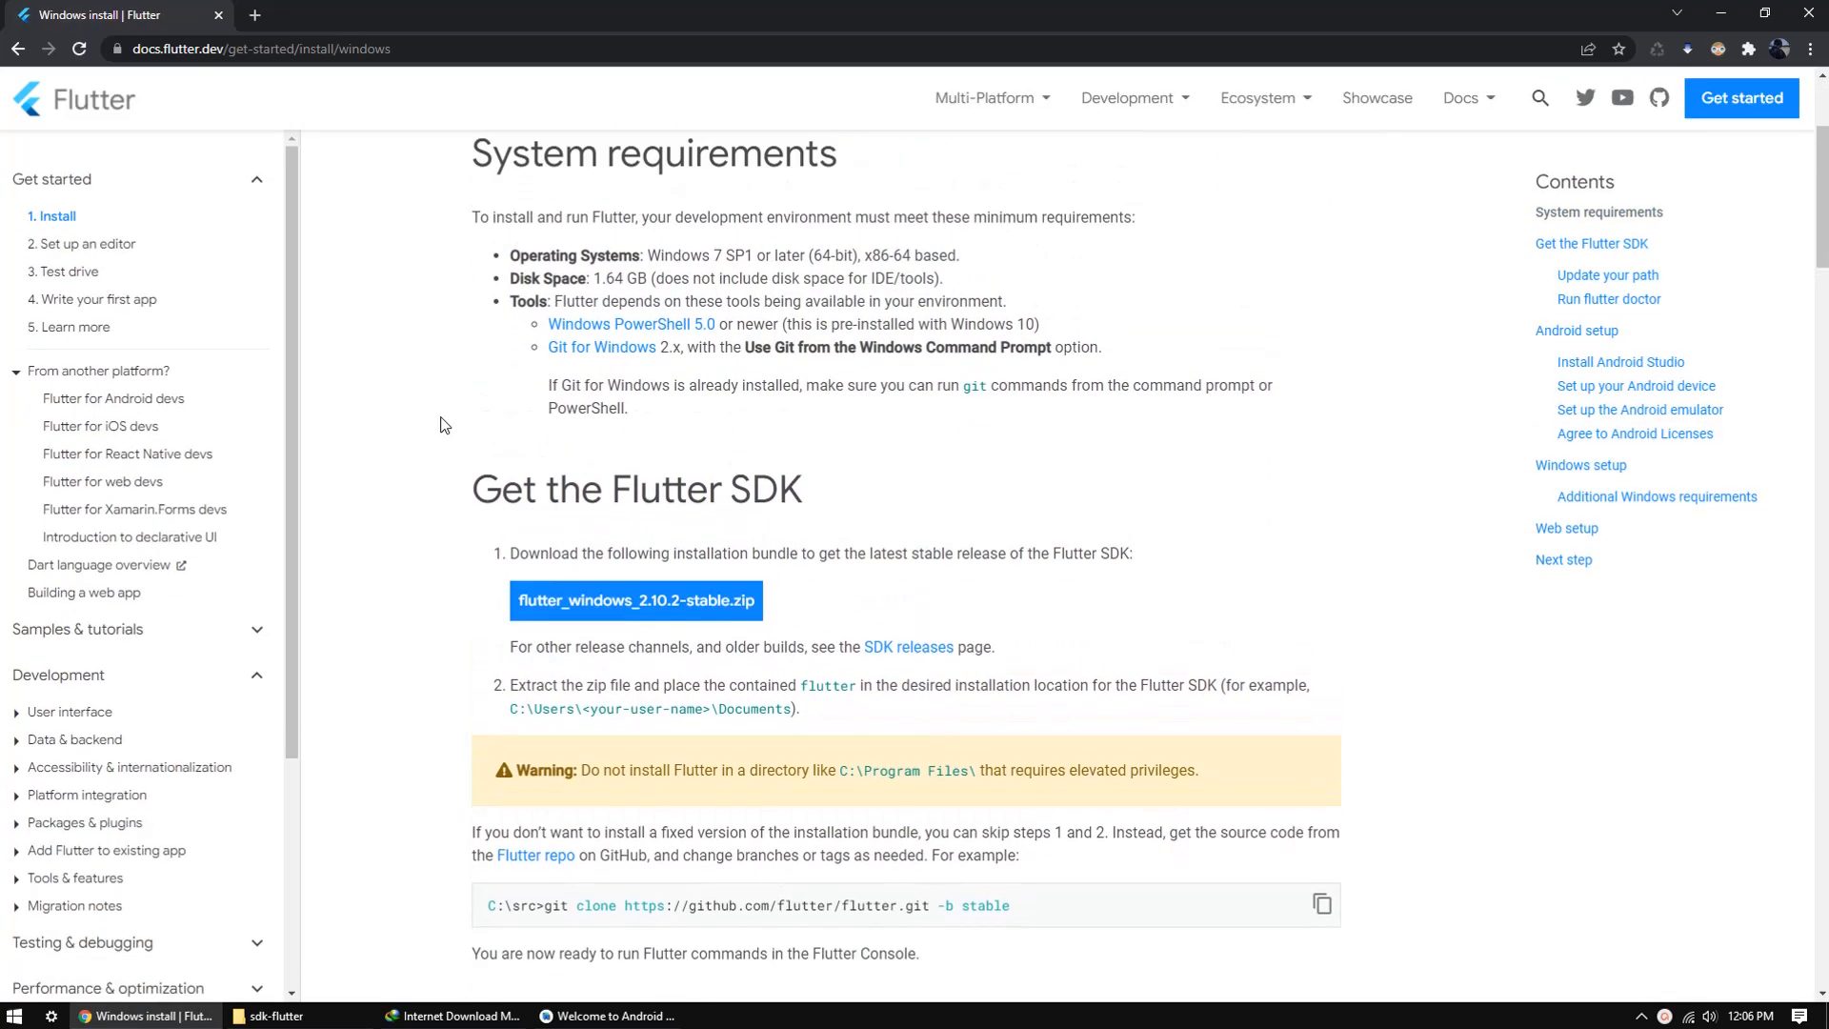
pyautogui.scroll(-1, 441, 420)
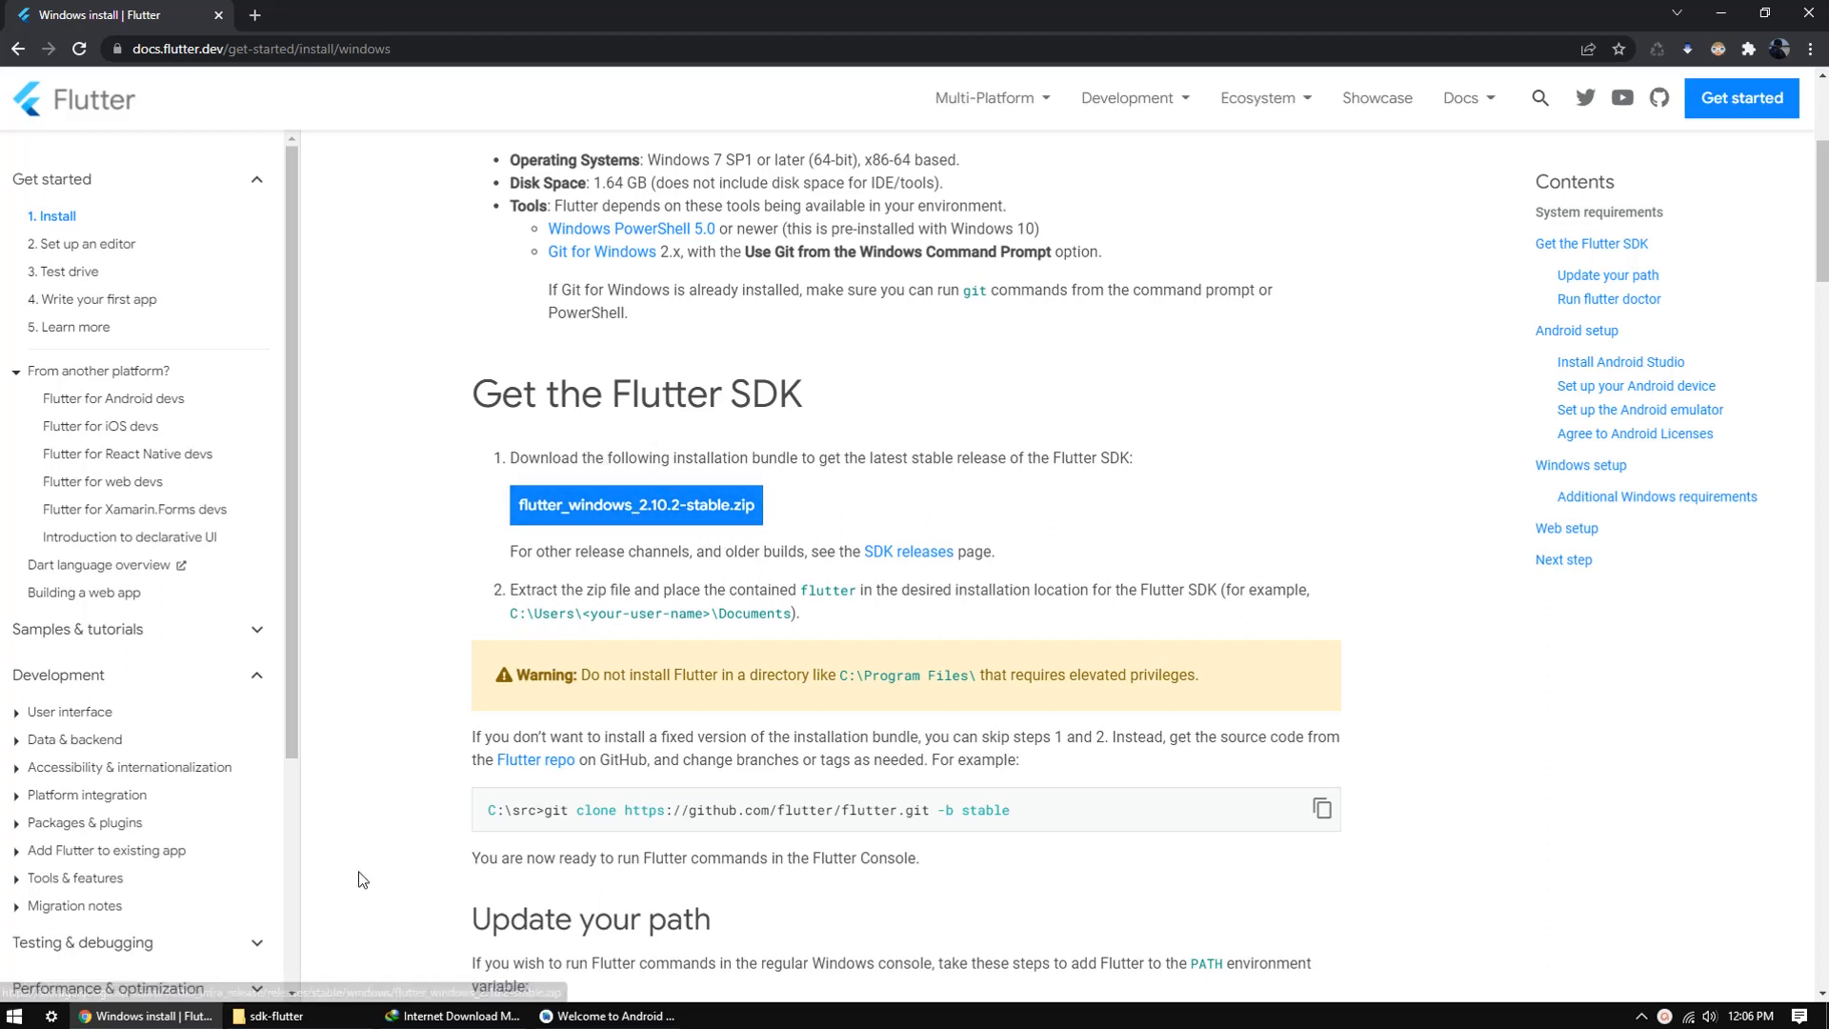
# Step: Switch to the sdk-flutter folder in File Explorer and select the flutter_windows_2.10.2-stable ZIP archive
pyautogui.click(268, 1016)
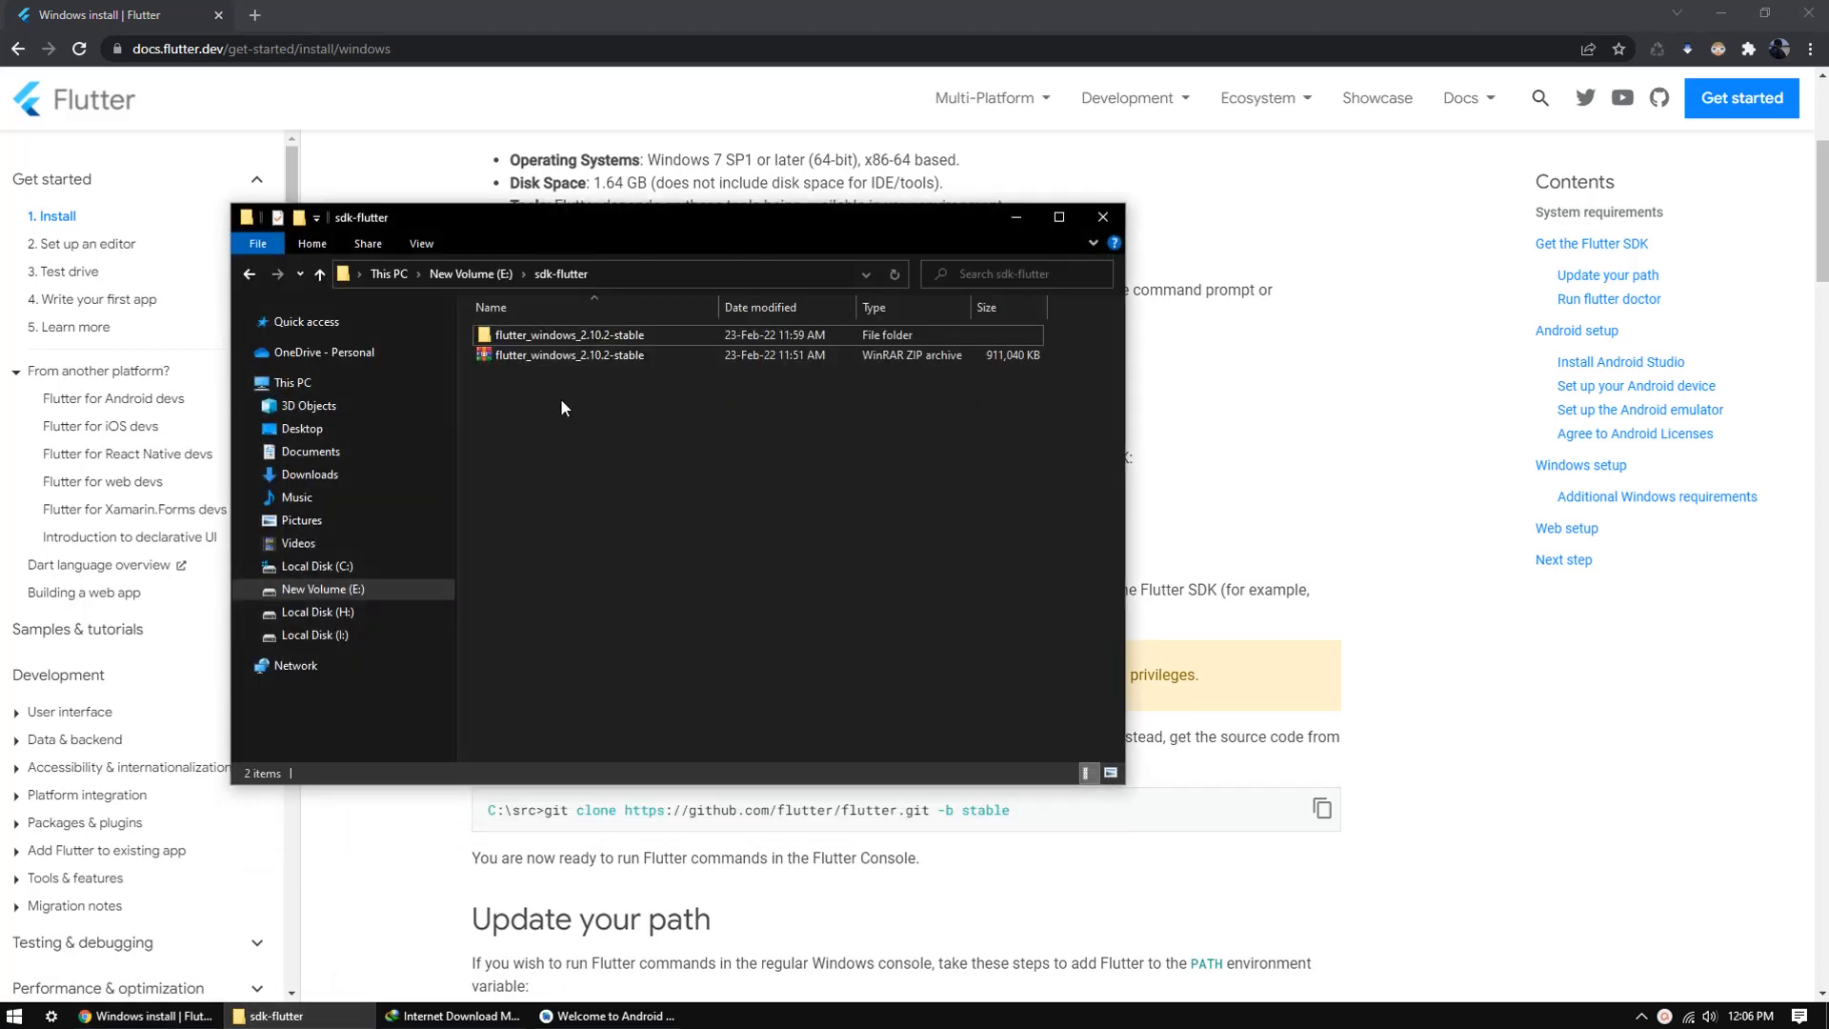
pyautogui.click(644, 358)
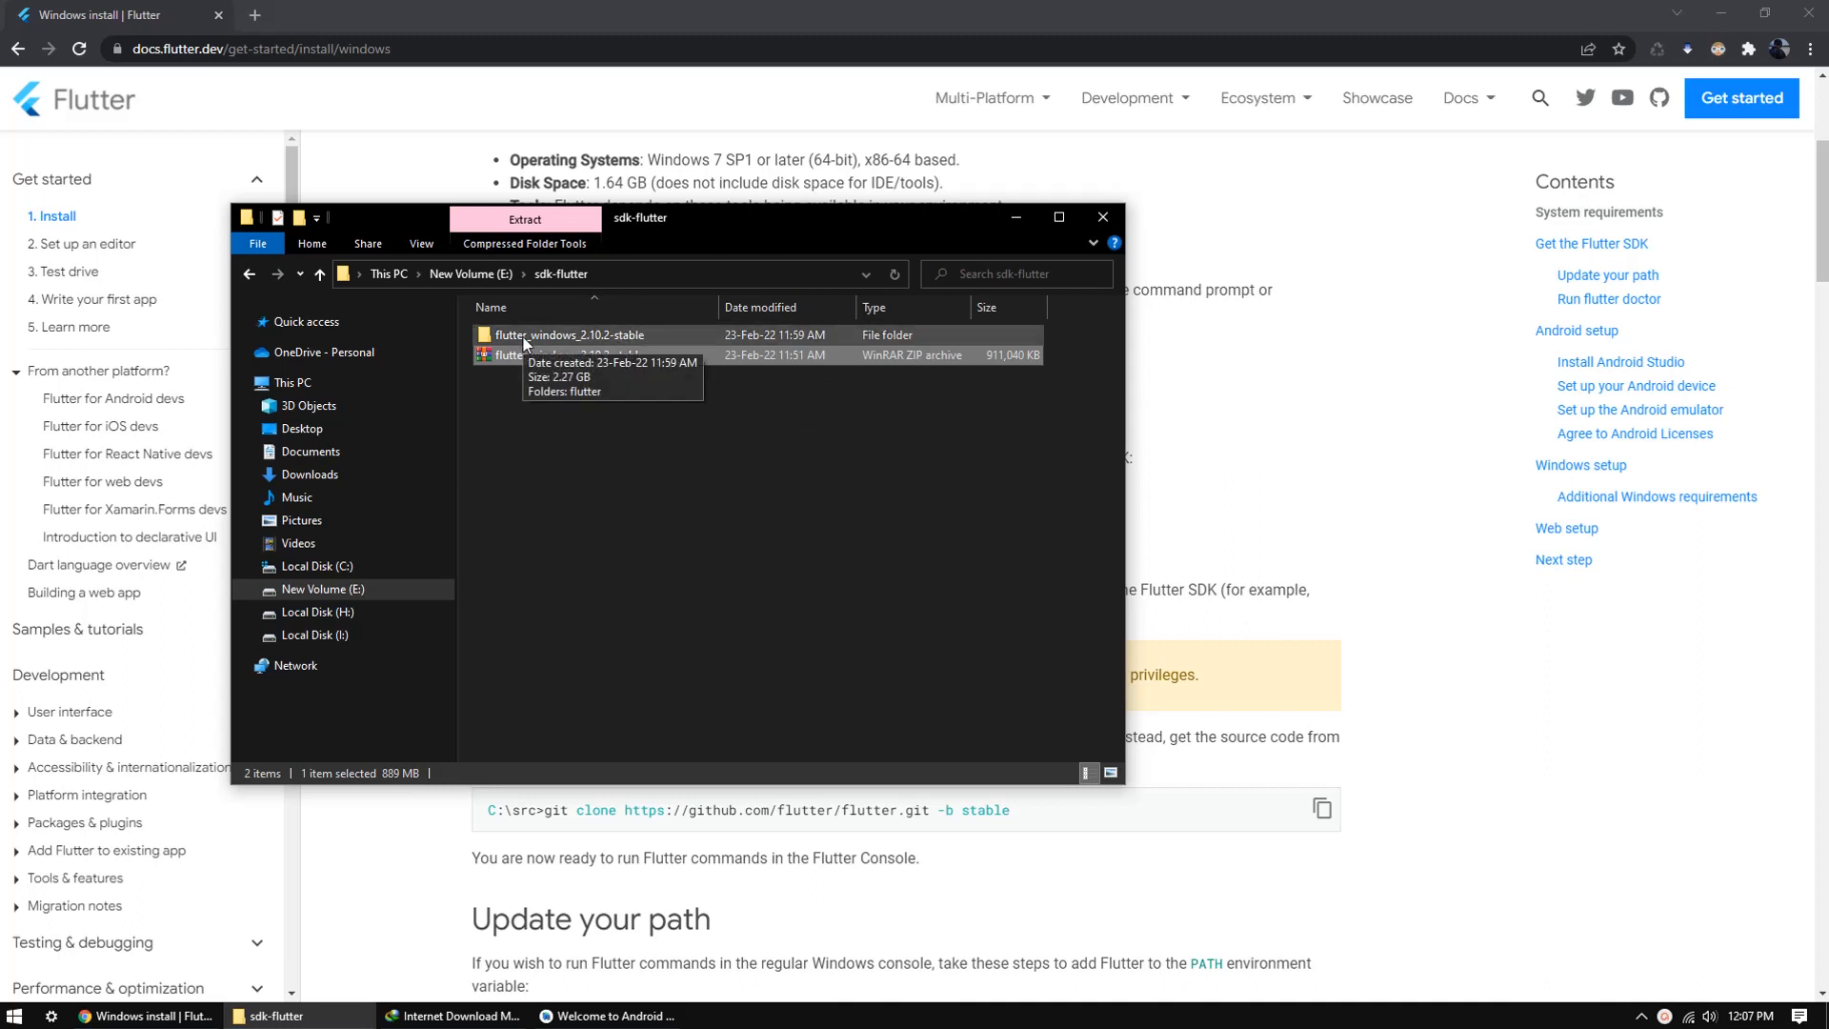
# Step: Move the flutter folder out of the extracted flutter_windows_2.10.2-stable folder into its parent sdk-flutter folder
pyautogui.click(568, 338)
pyautogui.click(553, 354)
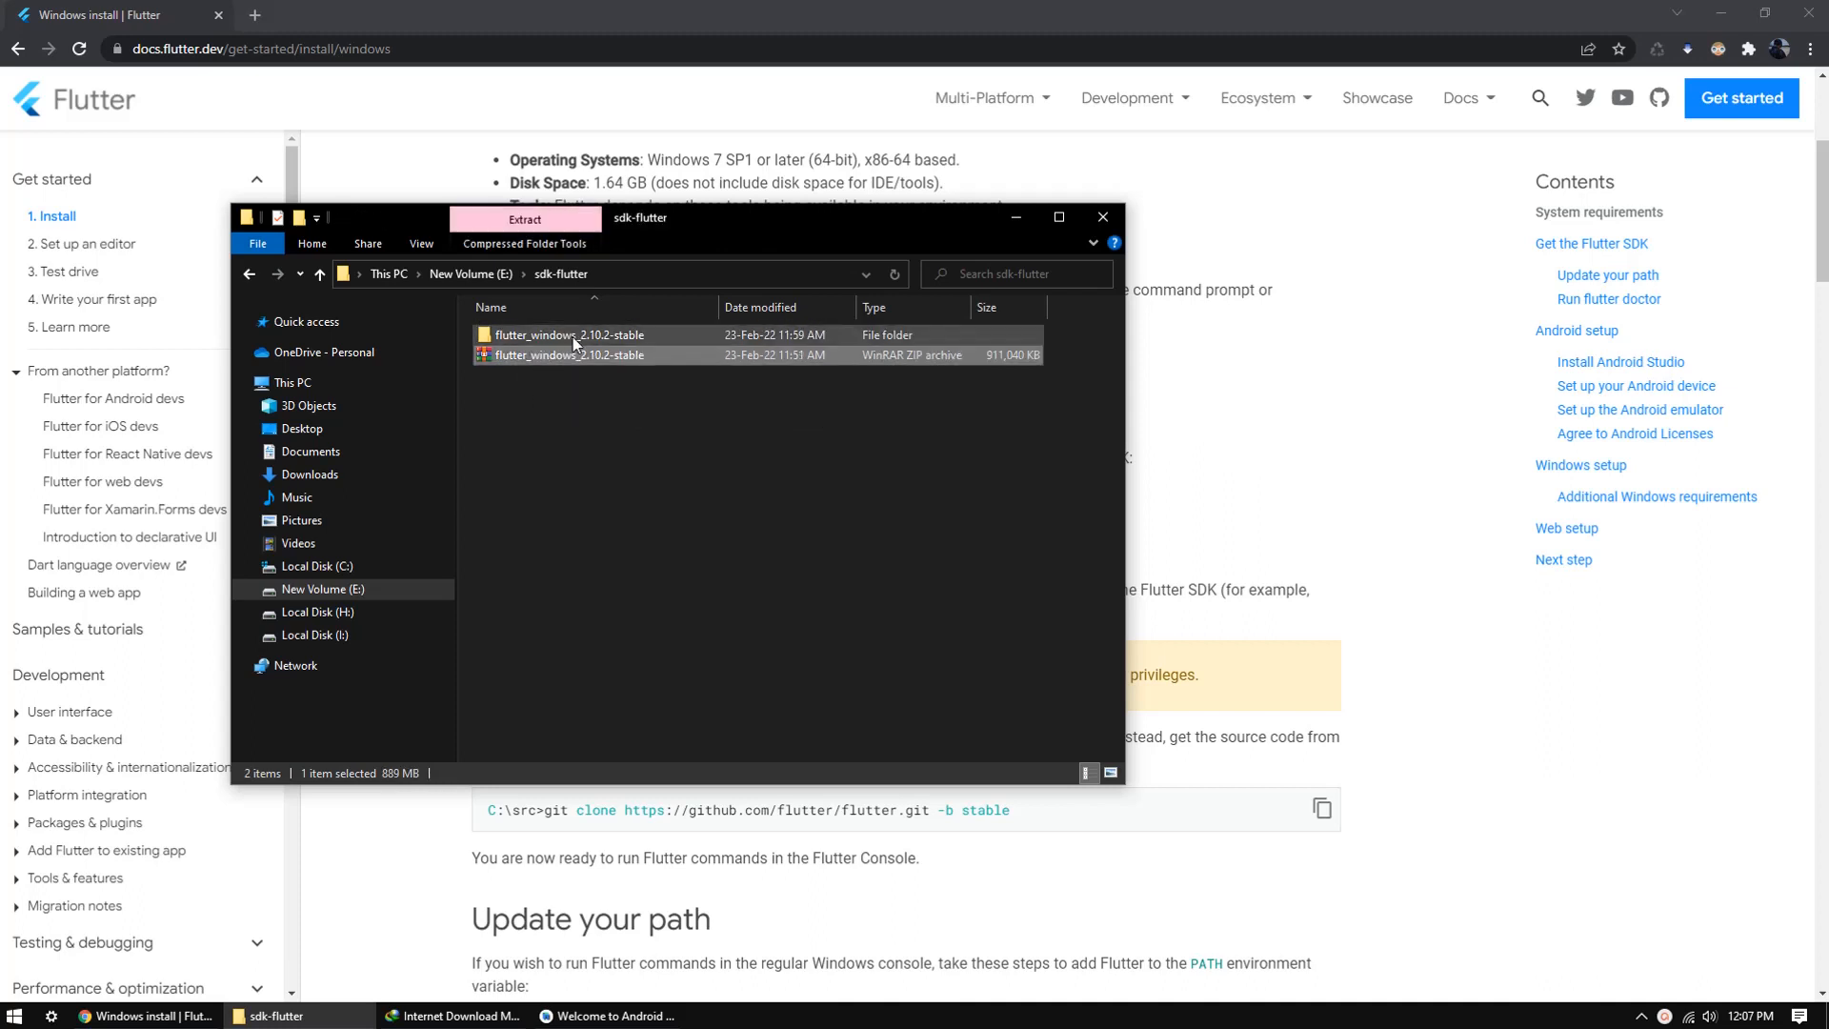
pyautogui.click(575, 339)
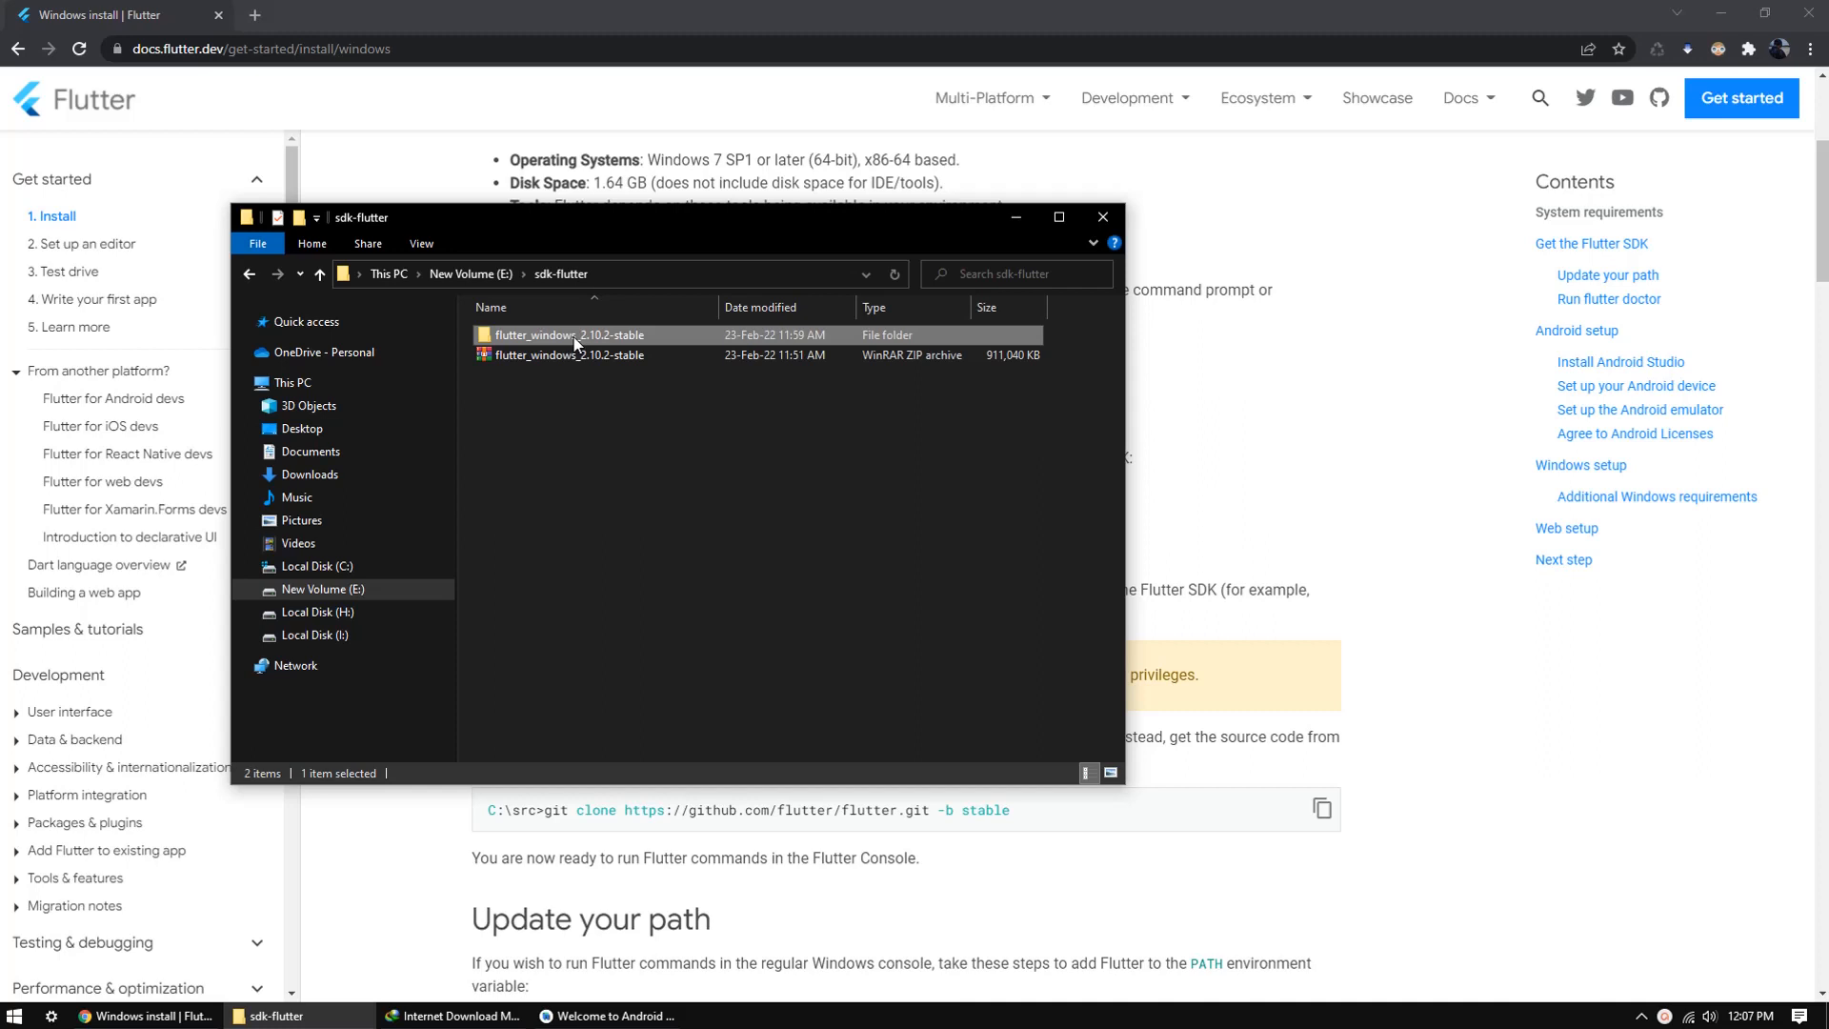
pyautogui.doubleClick(587, 335)
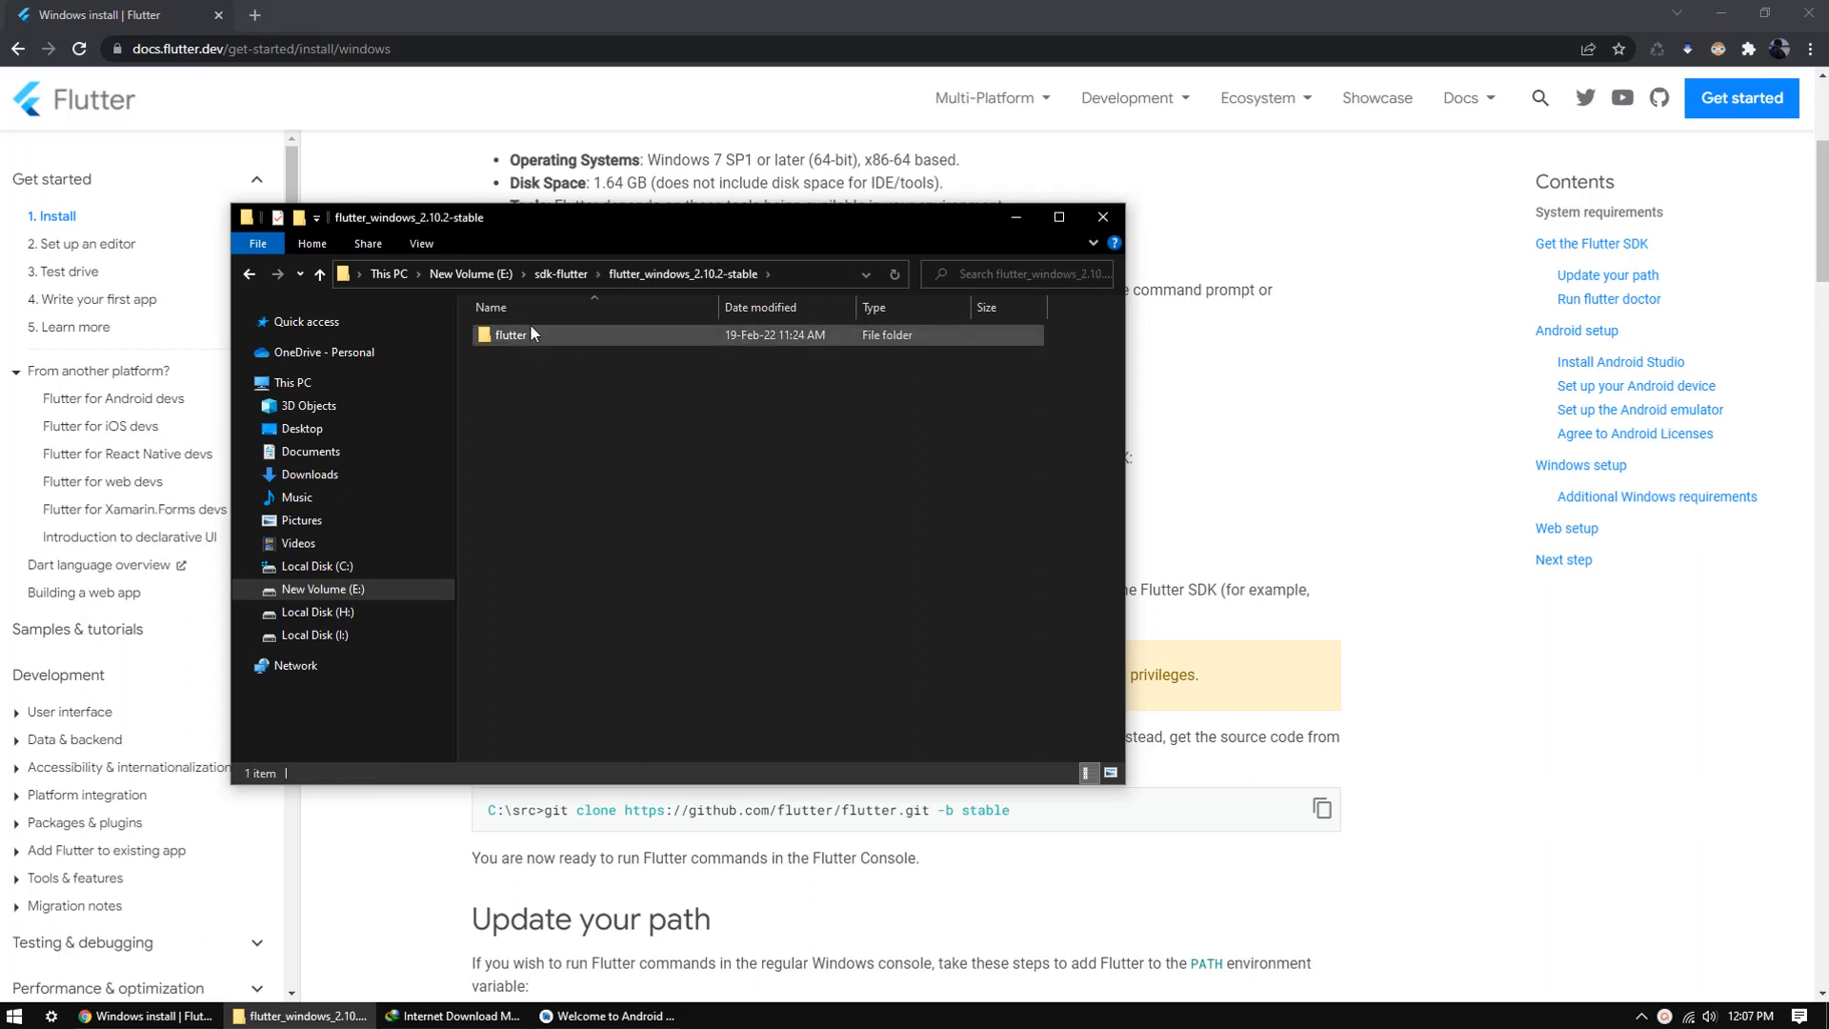
pyautogui.click(549, 339)
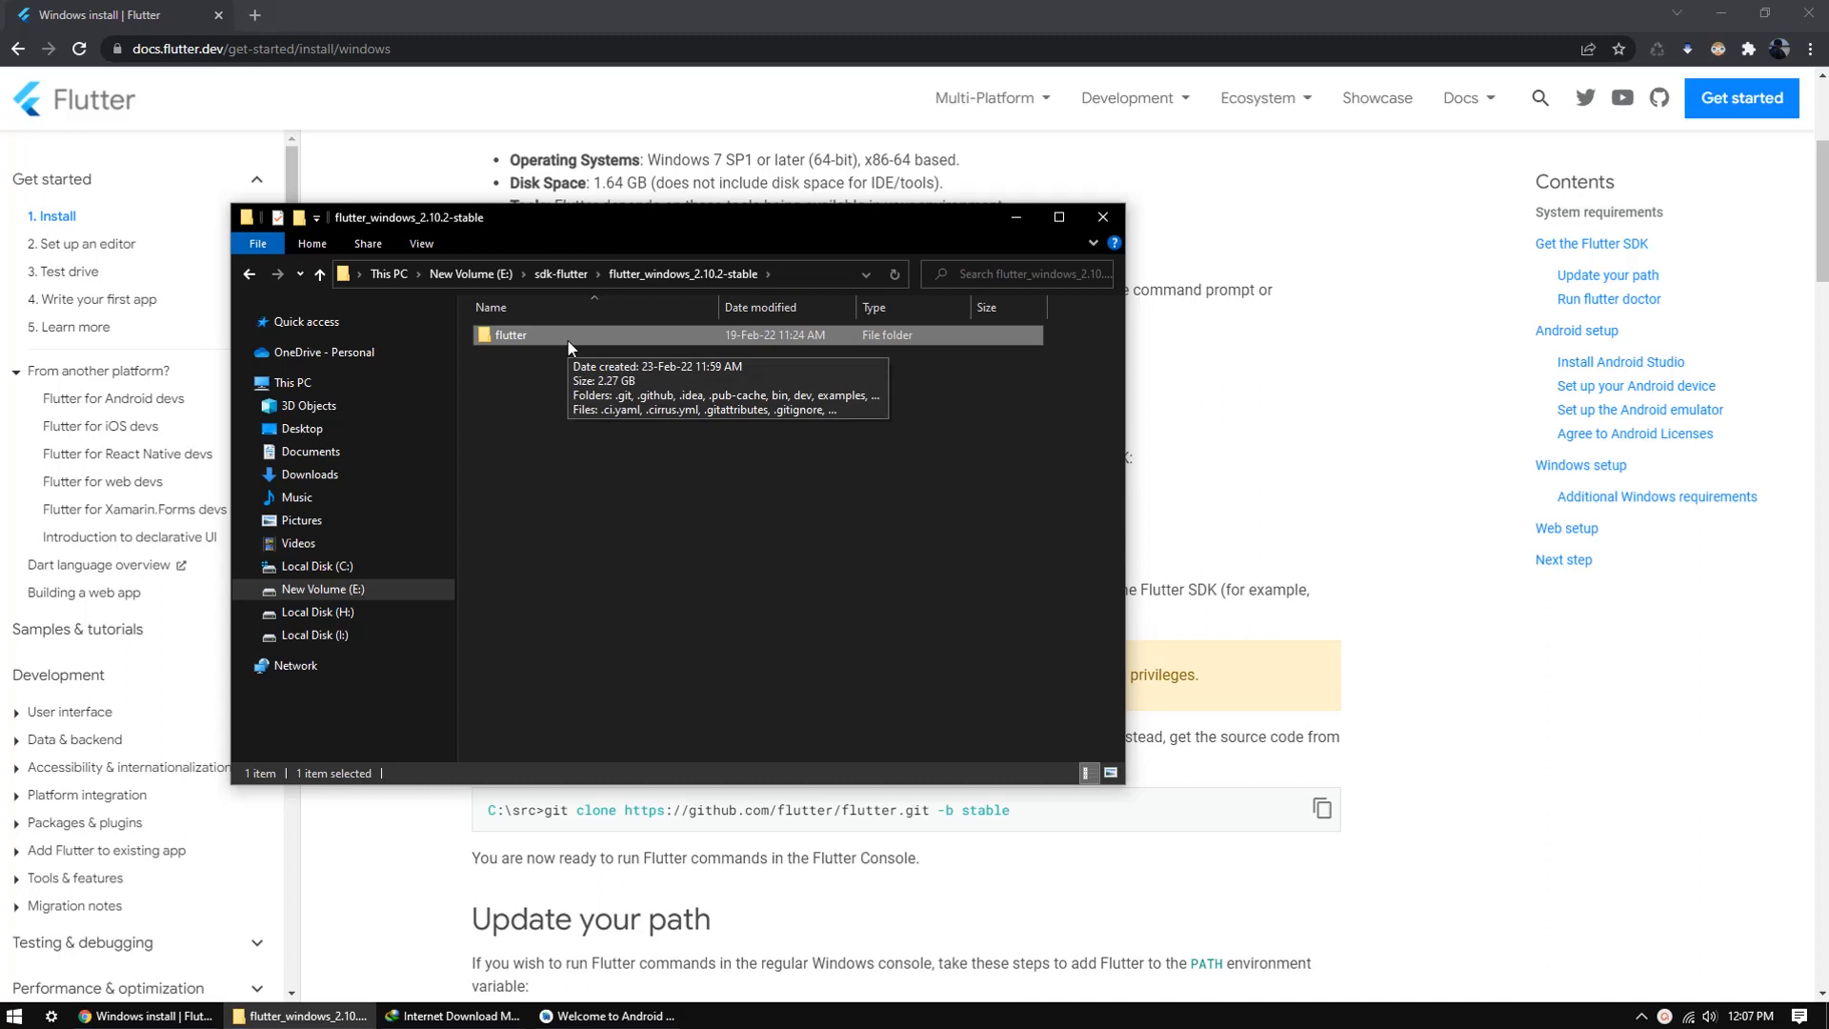
pyautogui.press('BackSpace')
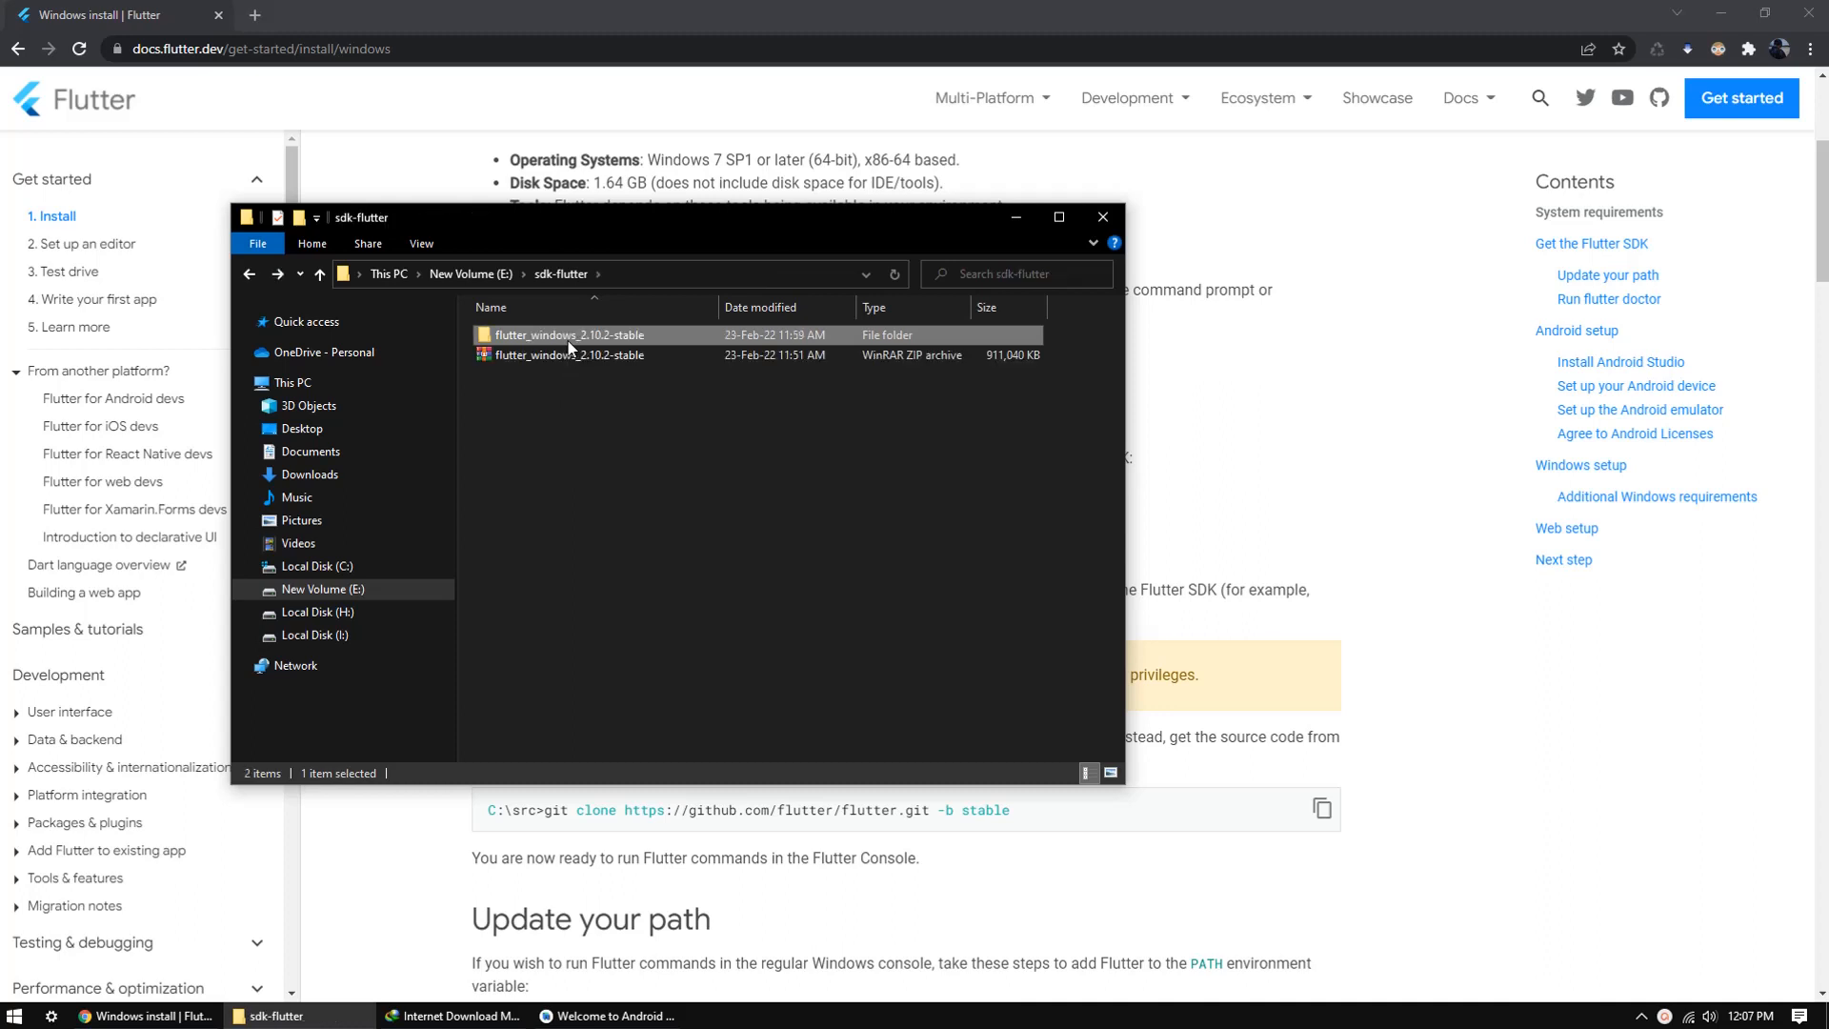
pyautogui.hotkey('ctrl', 'v')
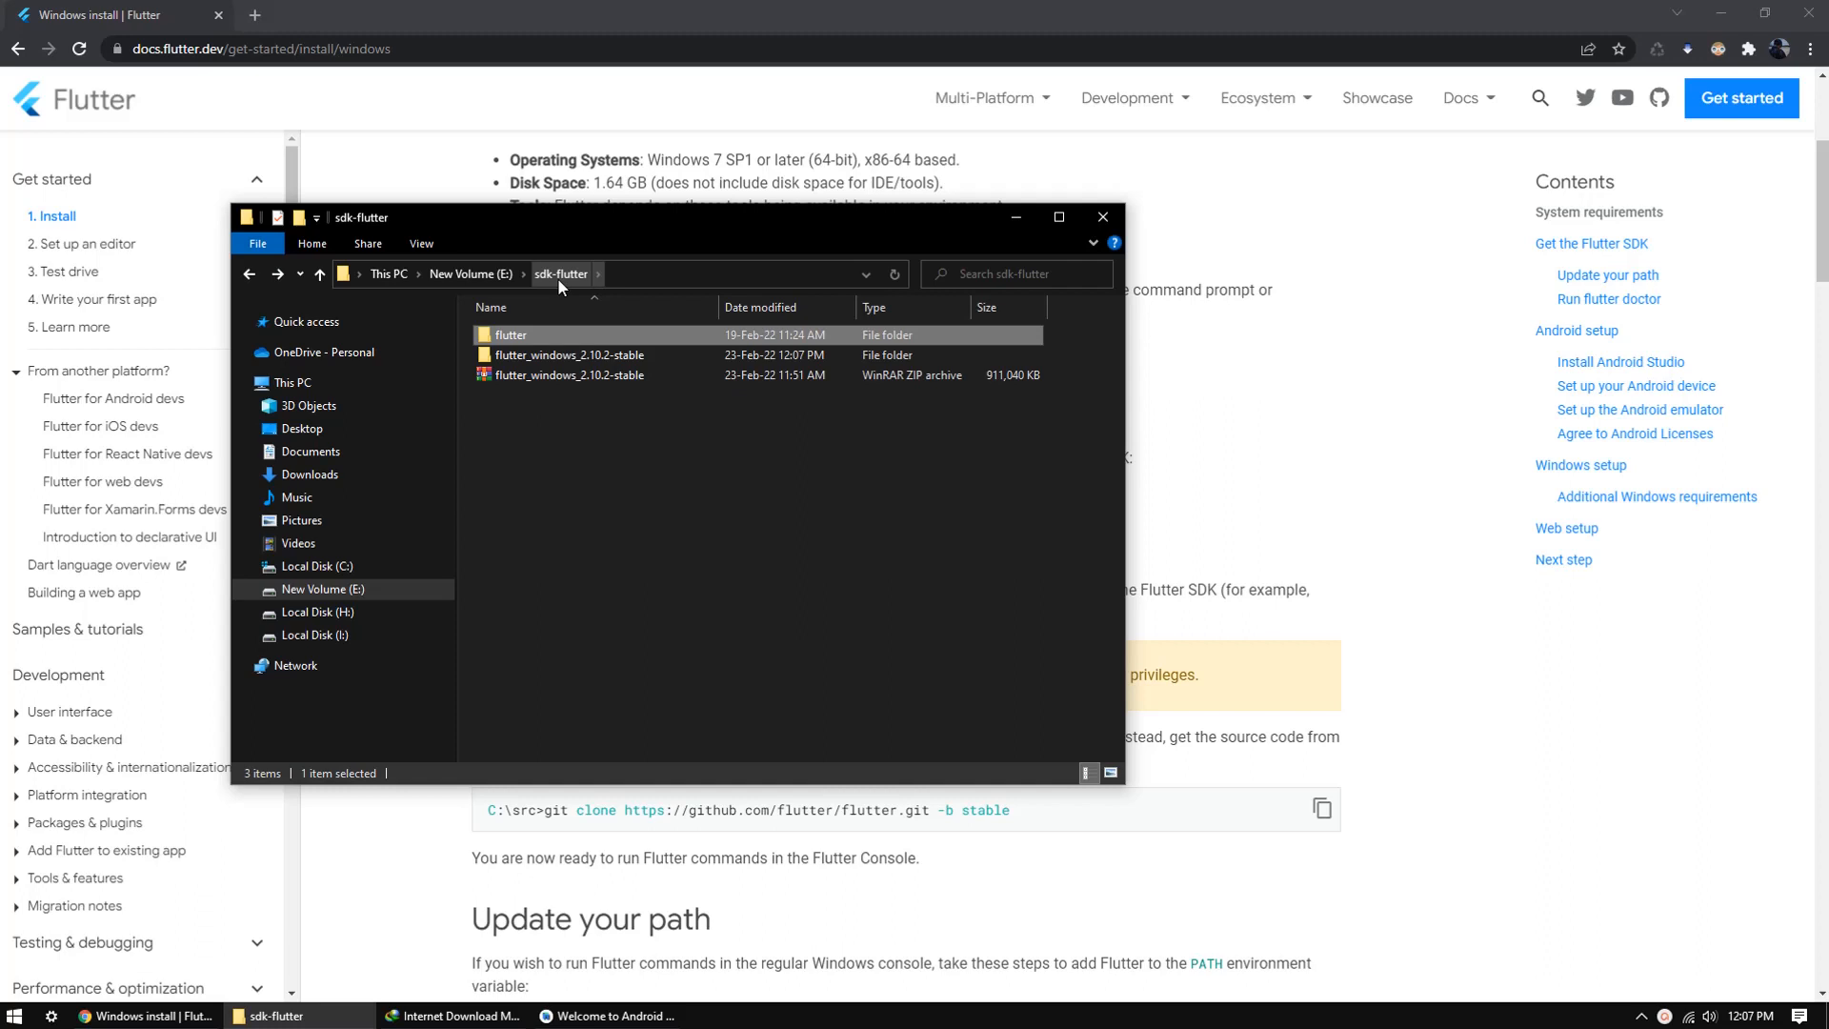
# Step: Switch to Android Studio and start a new project of the Flutter type
pyautogui.click(1404, 461)
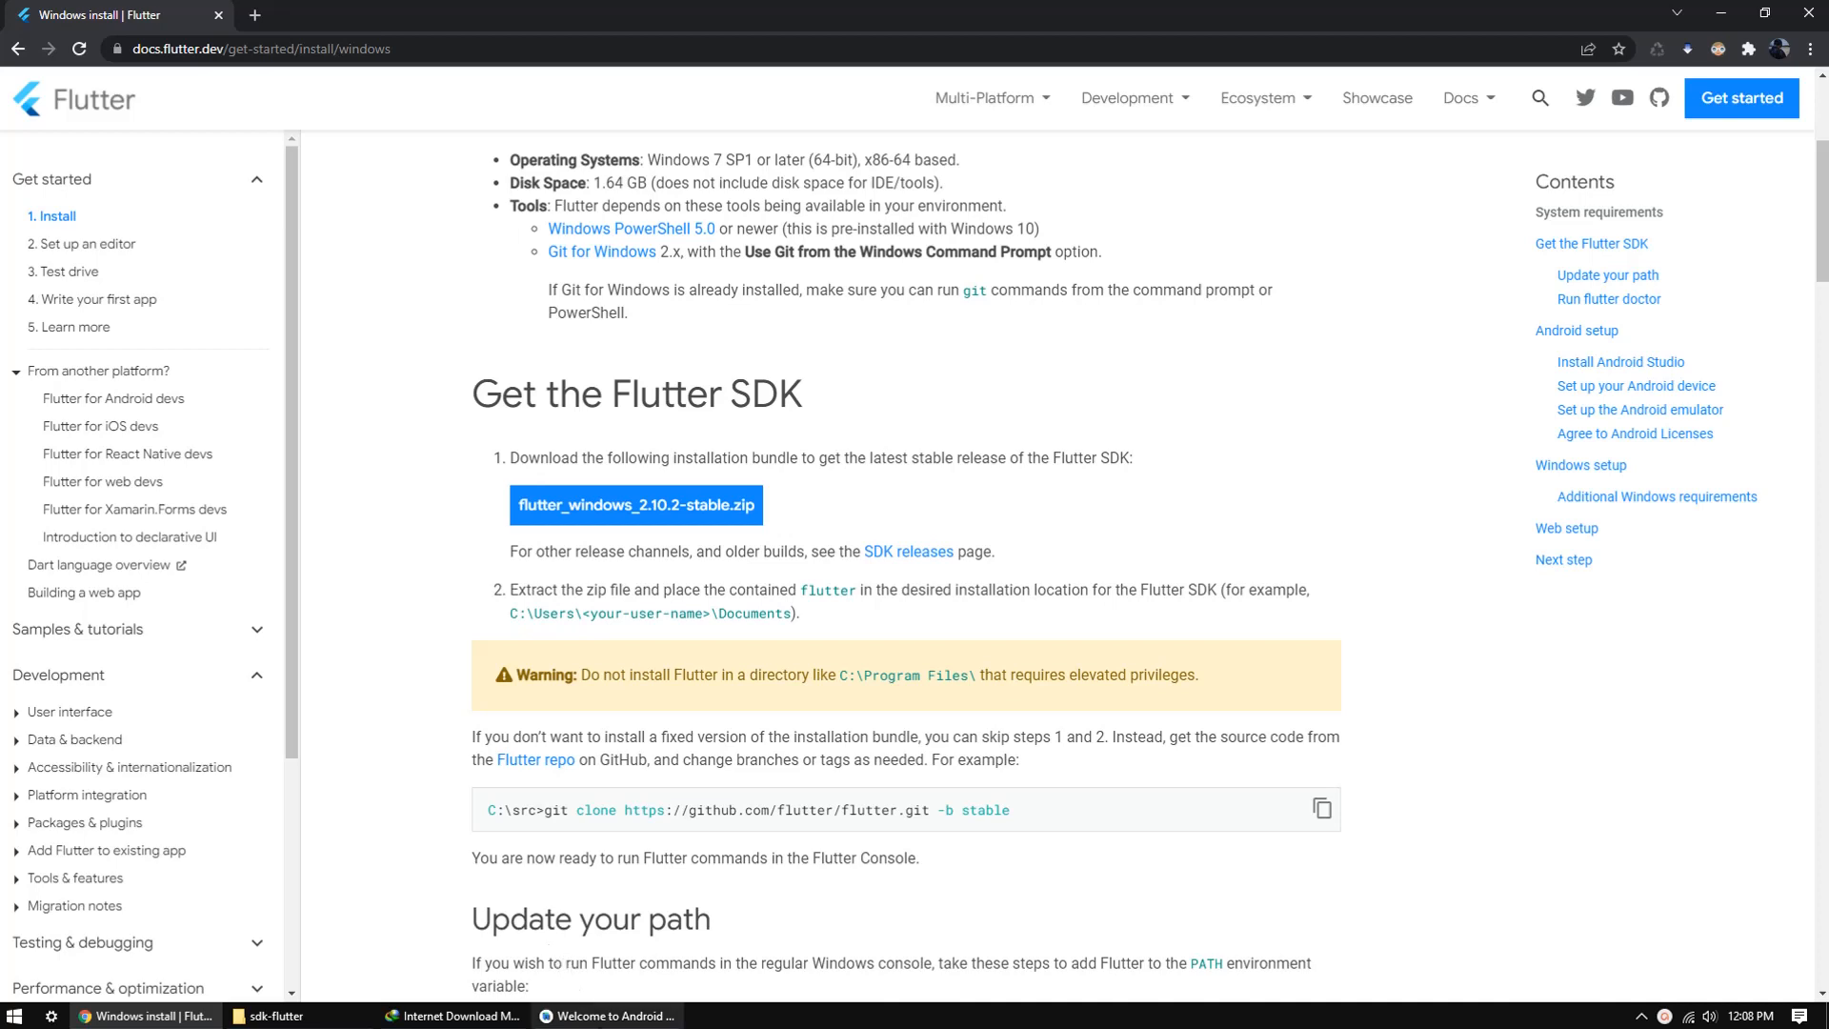
pyautogui.click(610, 1015)
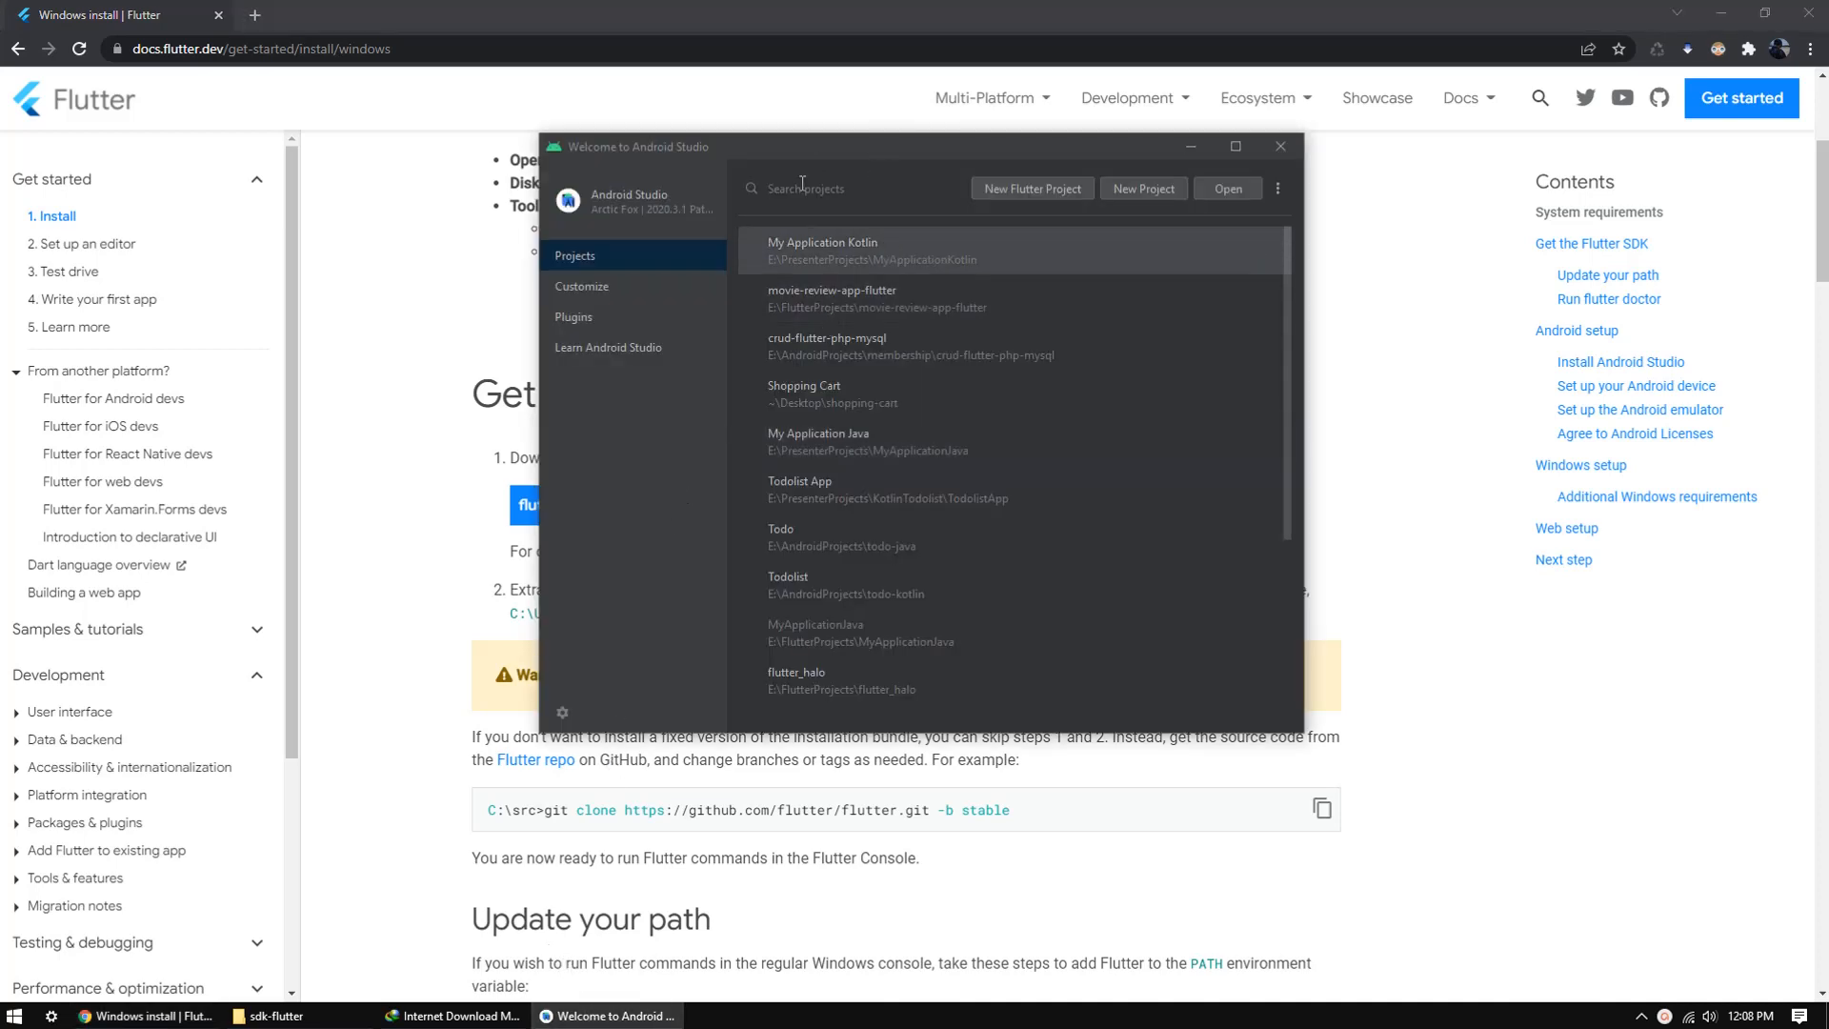
pyautogui.click(562, 715)
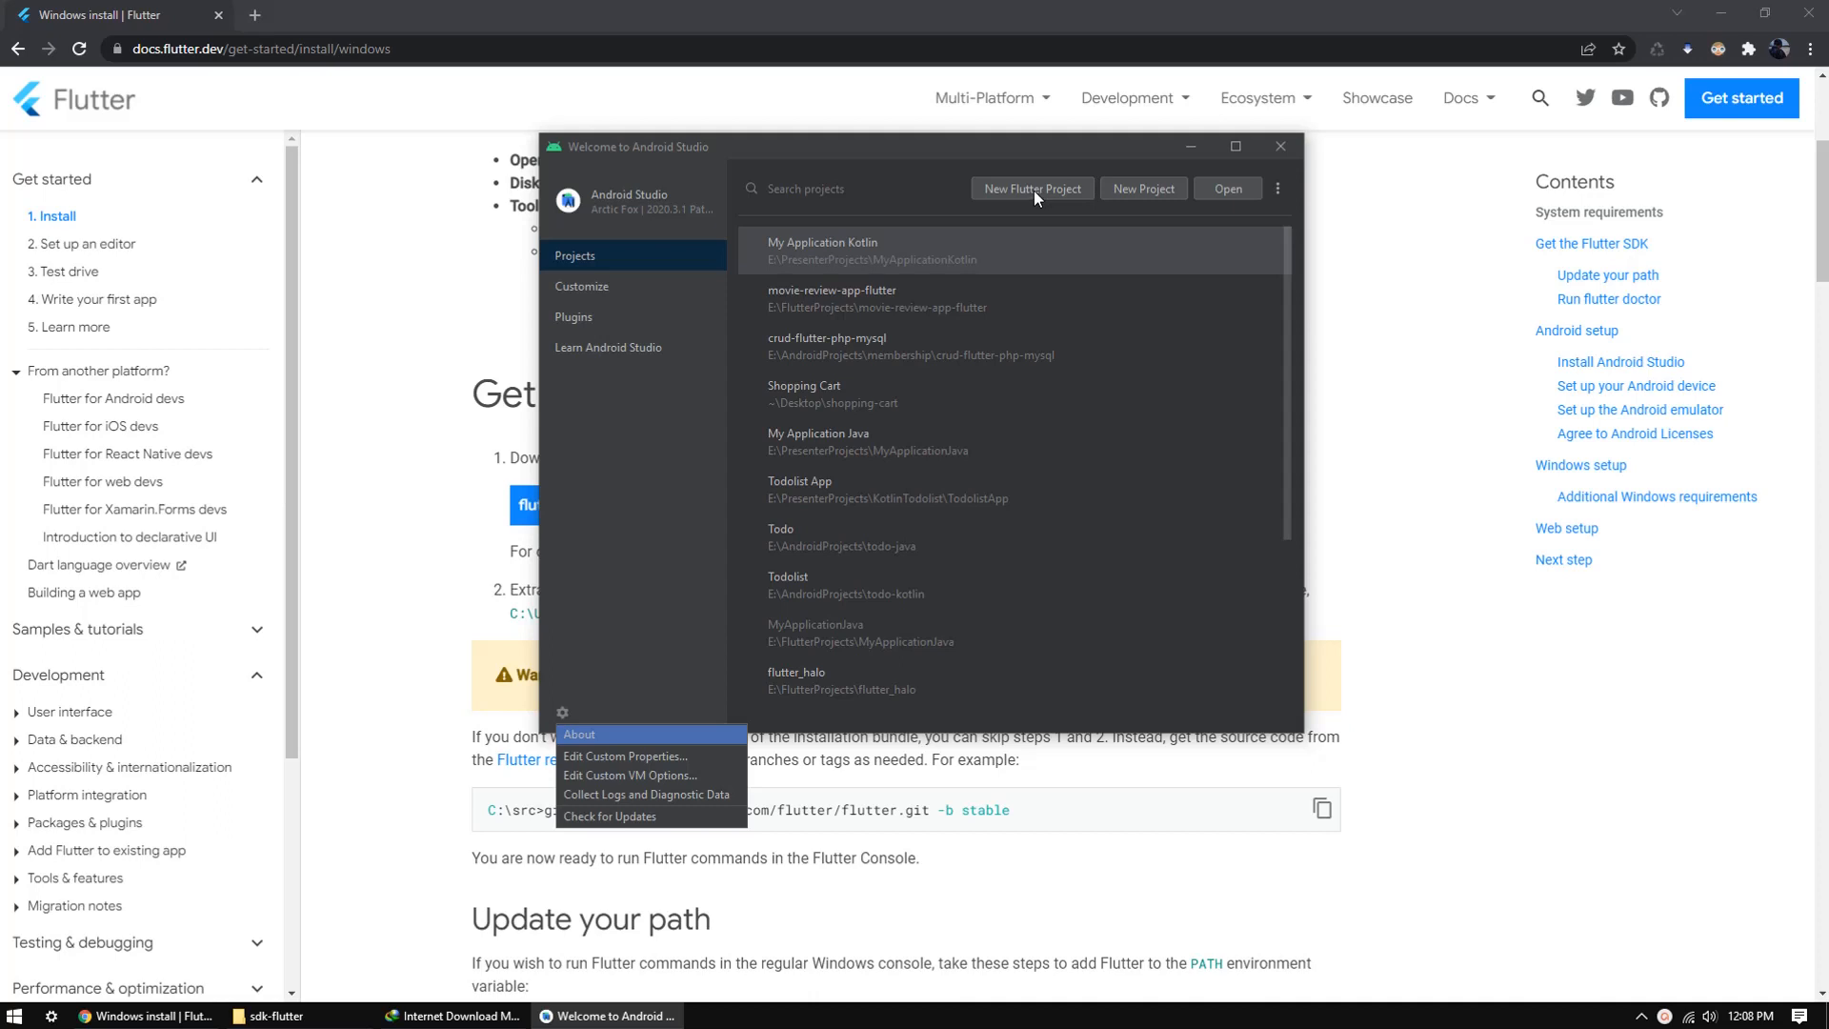
pyautogui.click(877, 205)
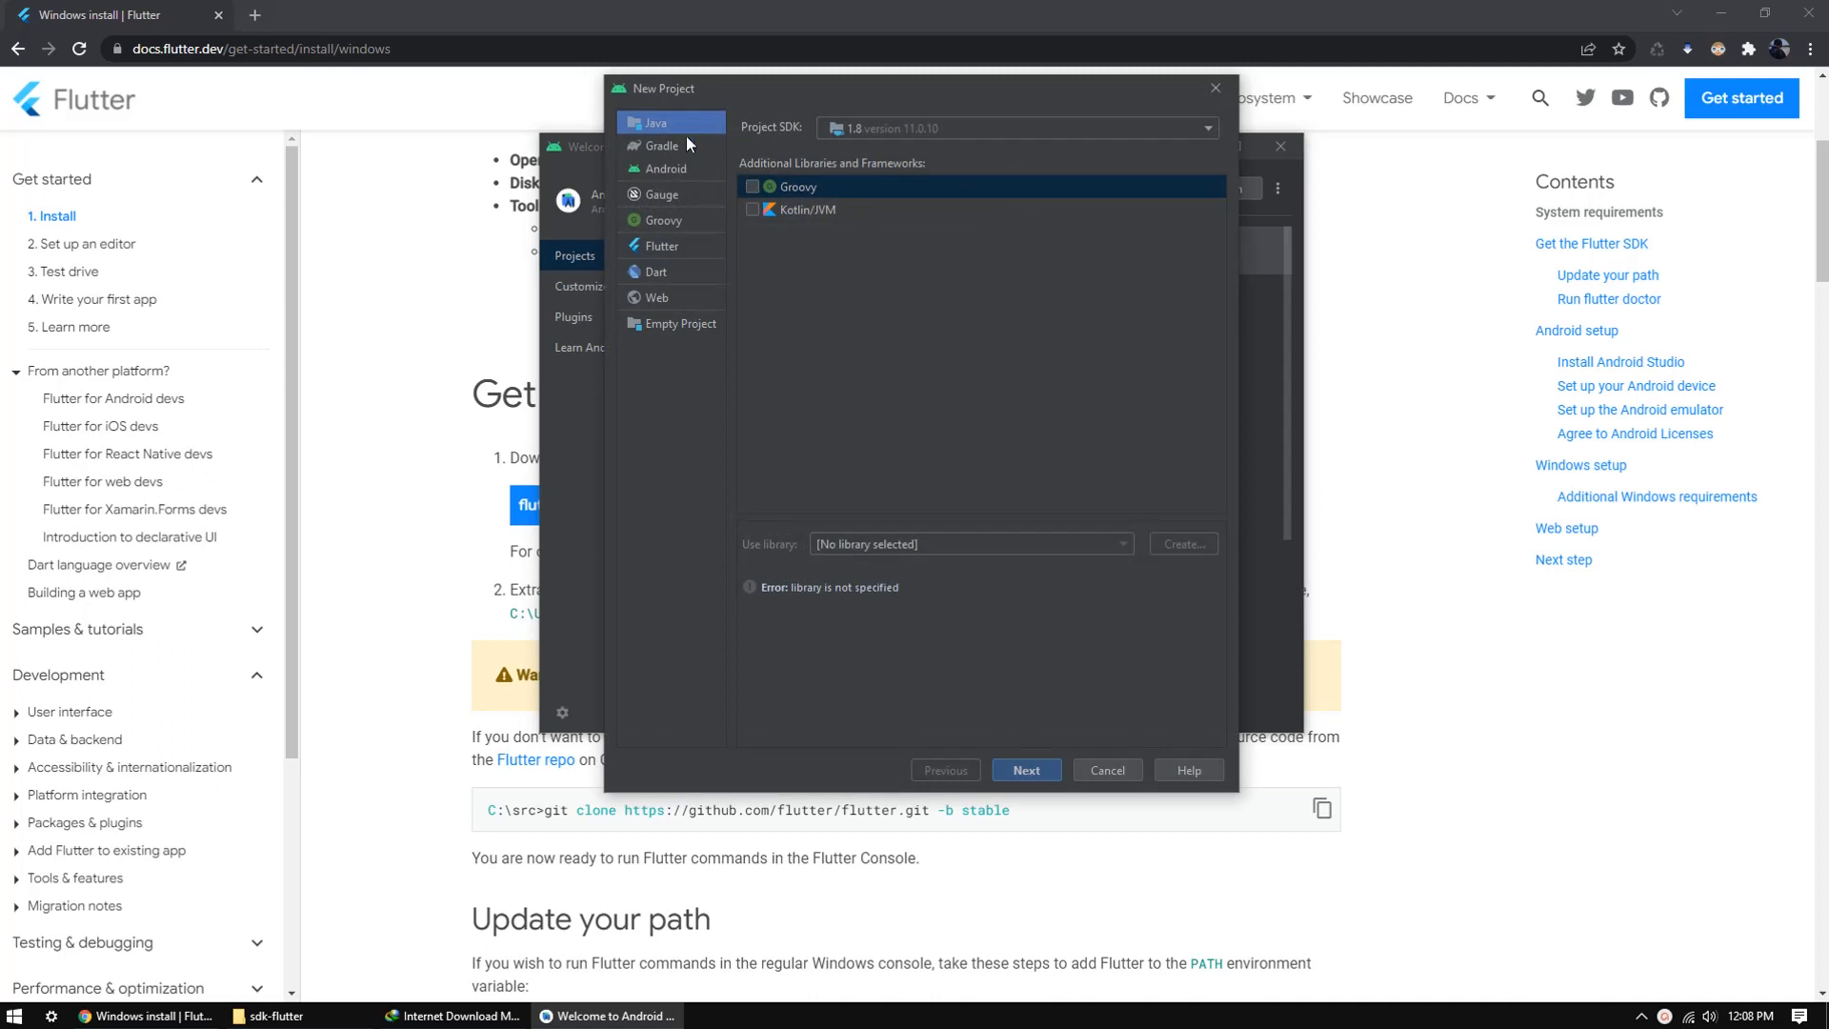
pyautogui.click(671, 249)
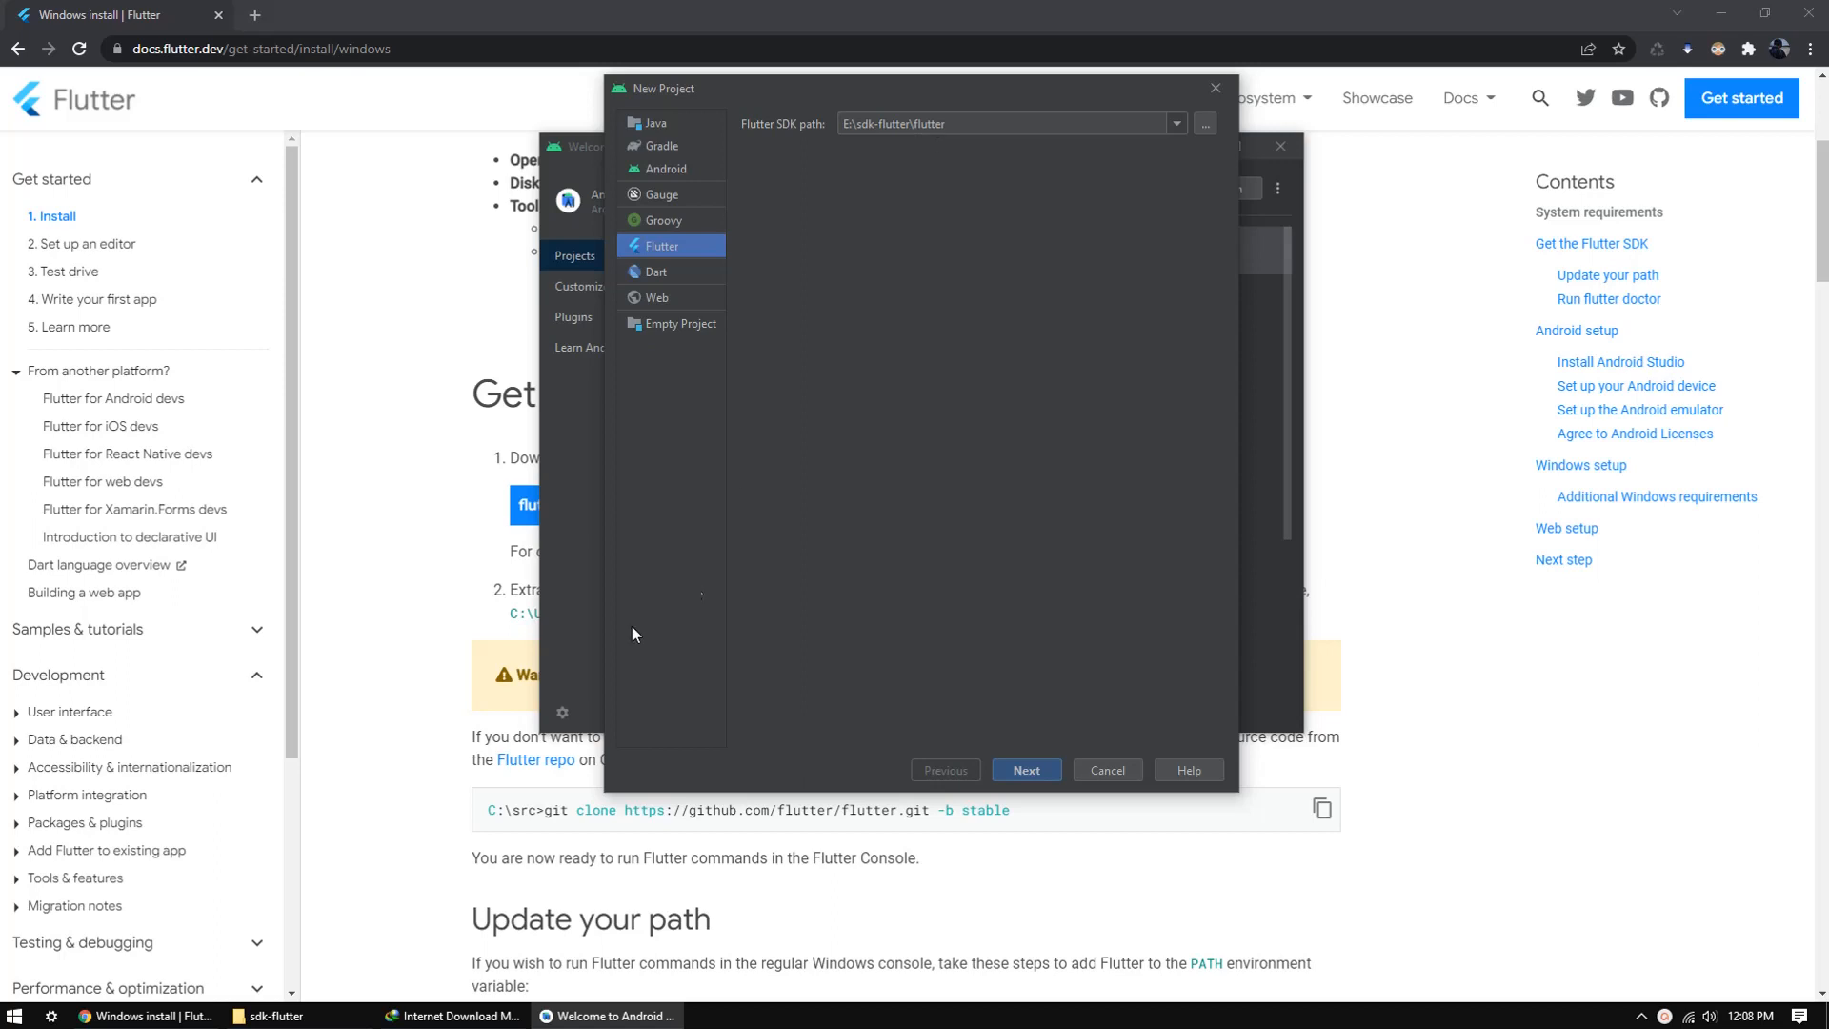
# Step: Set the Flutter SDK path to E:\sdk-flutter\flutter and continue to the project details
pyautogui.click(315, 1016)
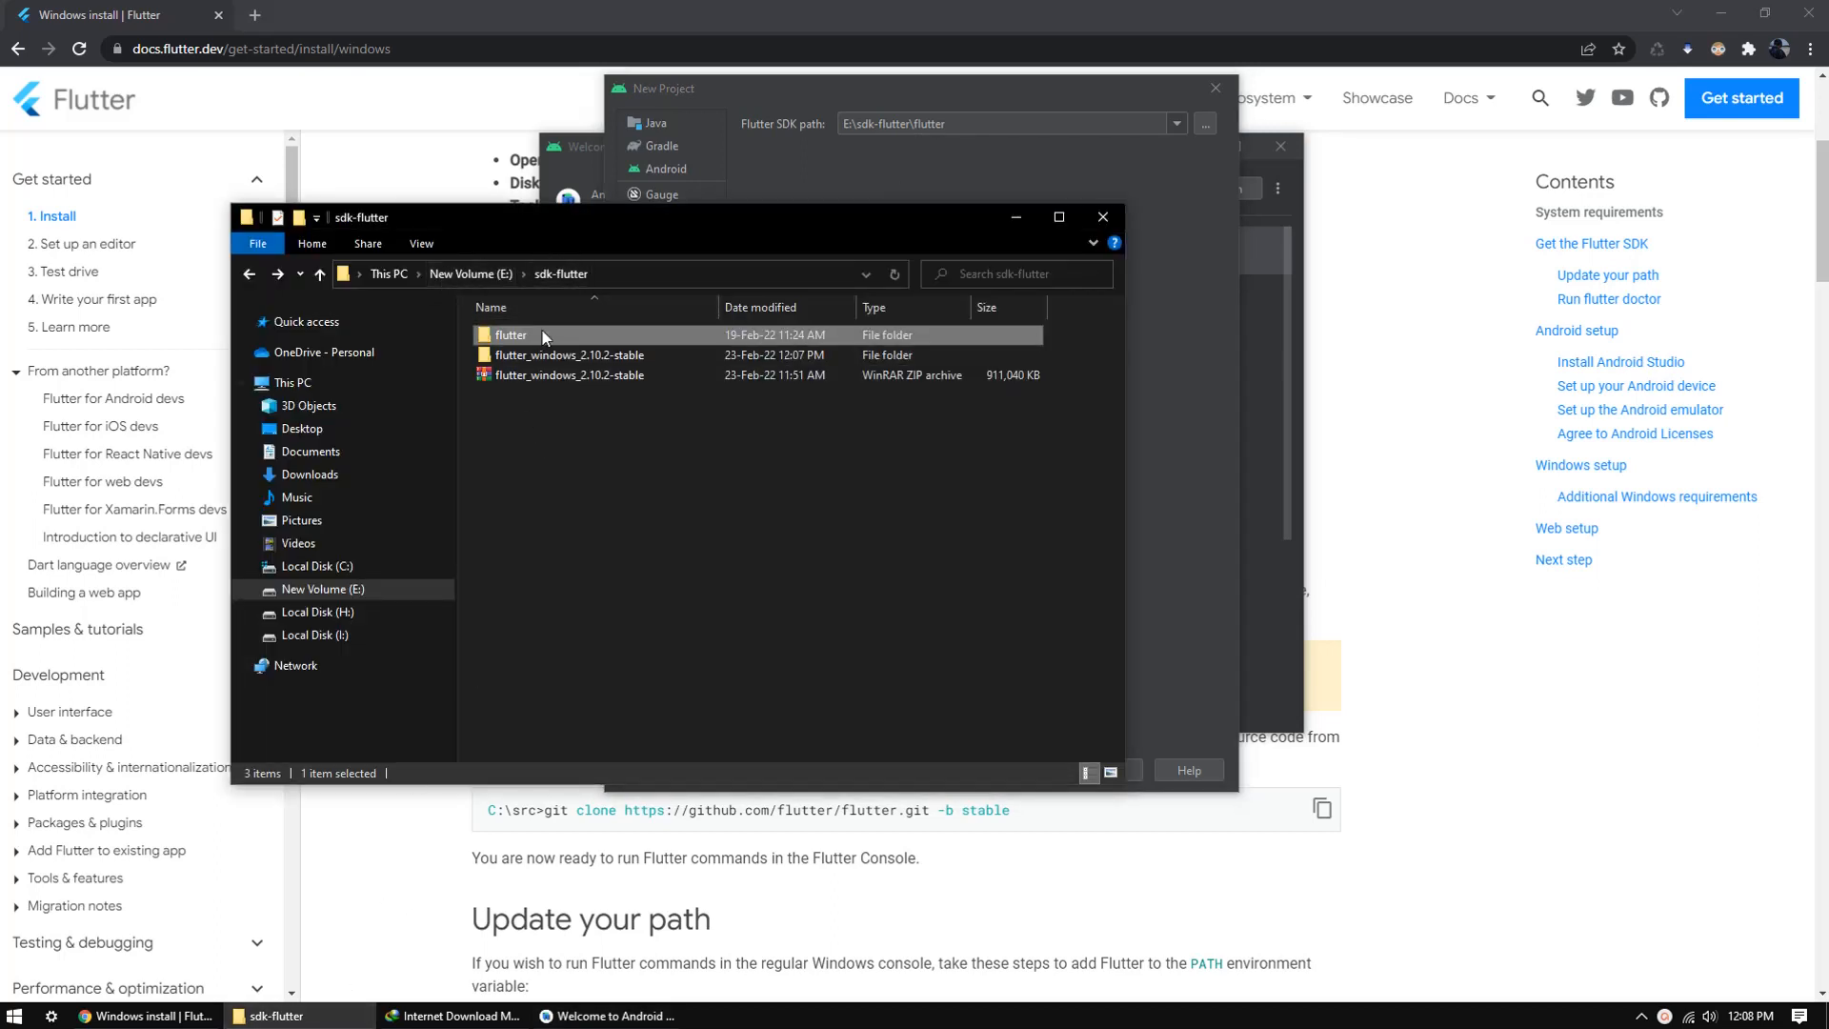
pyautogui.click(932, 182)
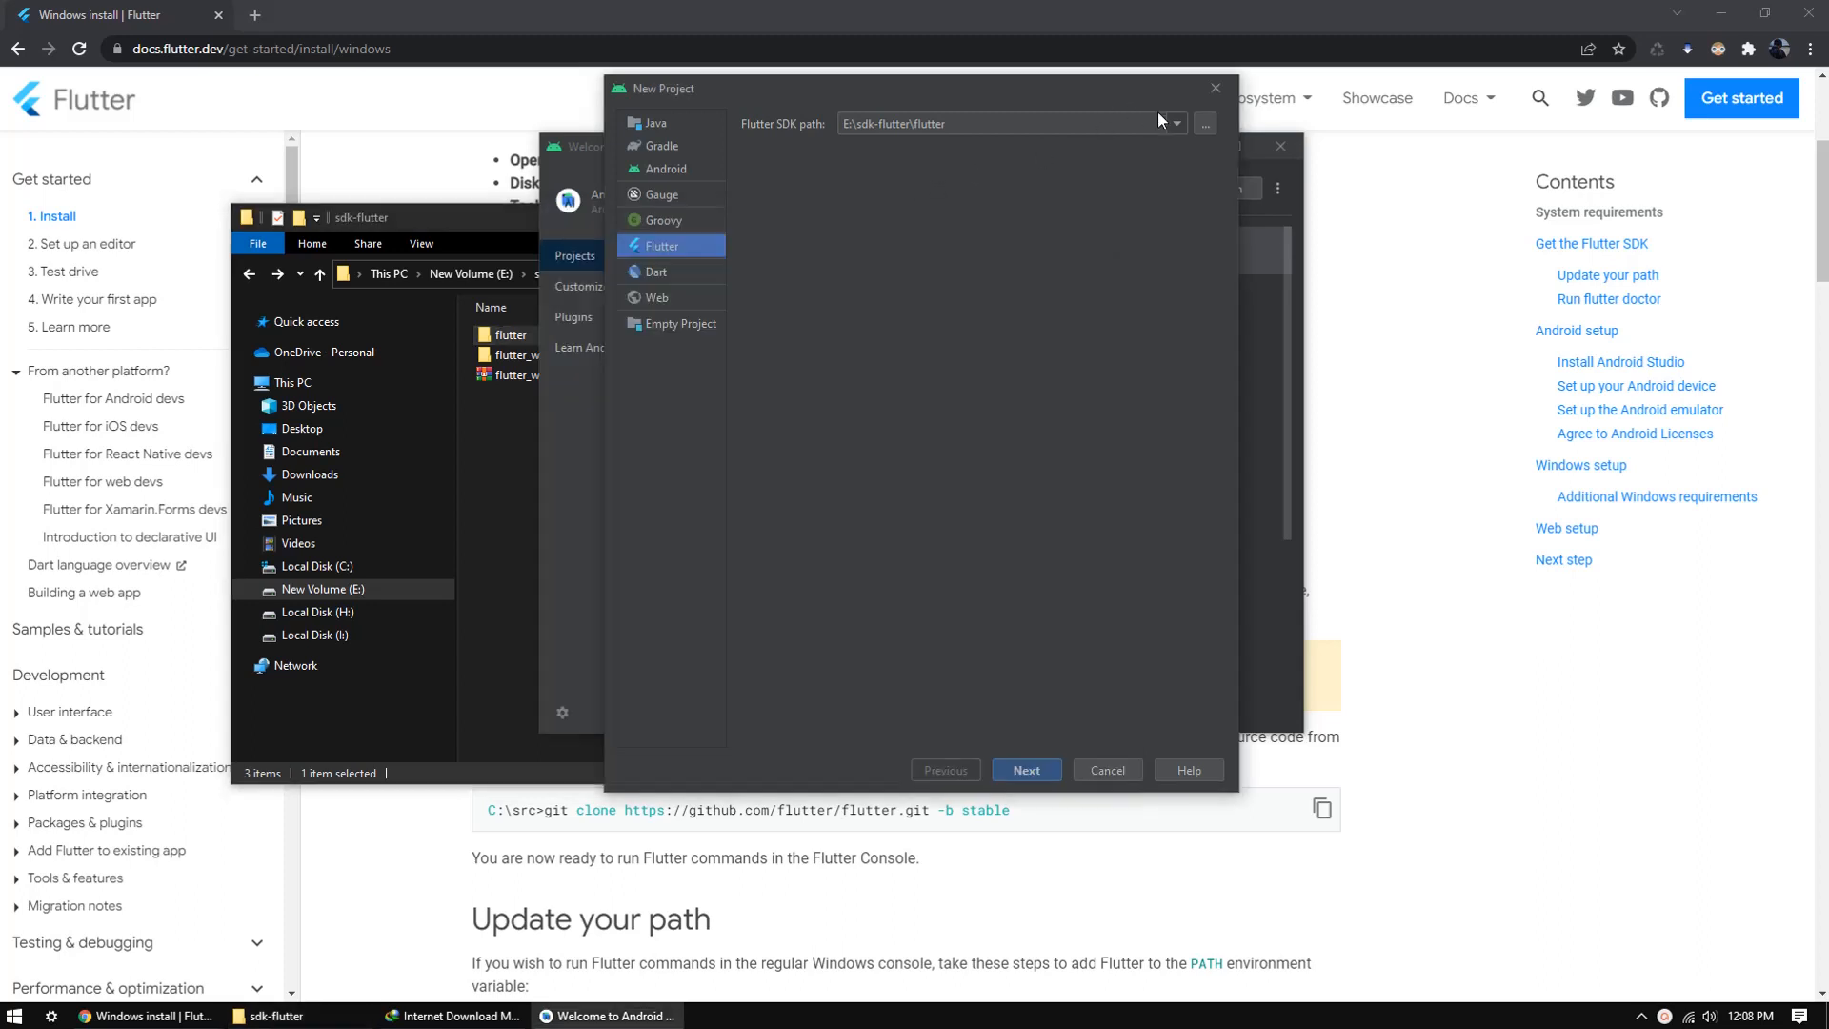
pyautogui.click(1204, 124)
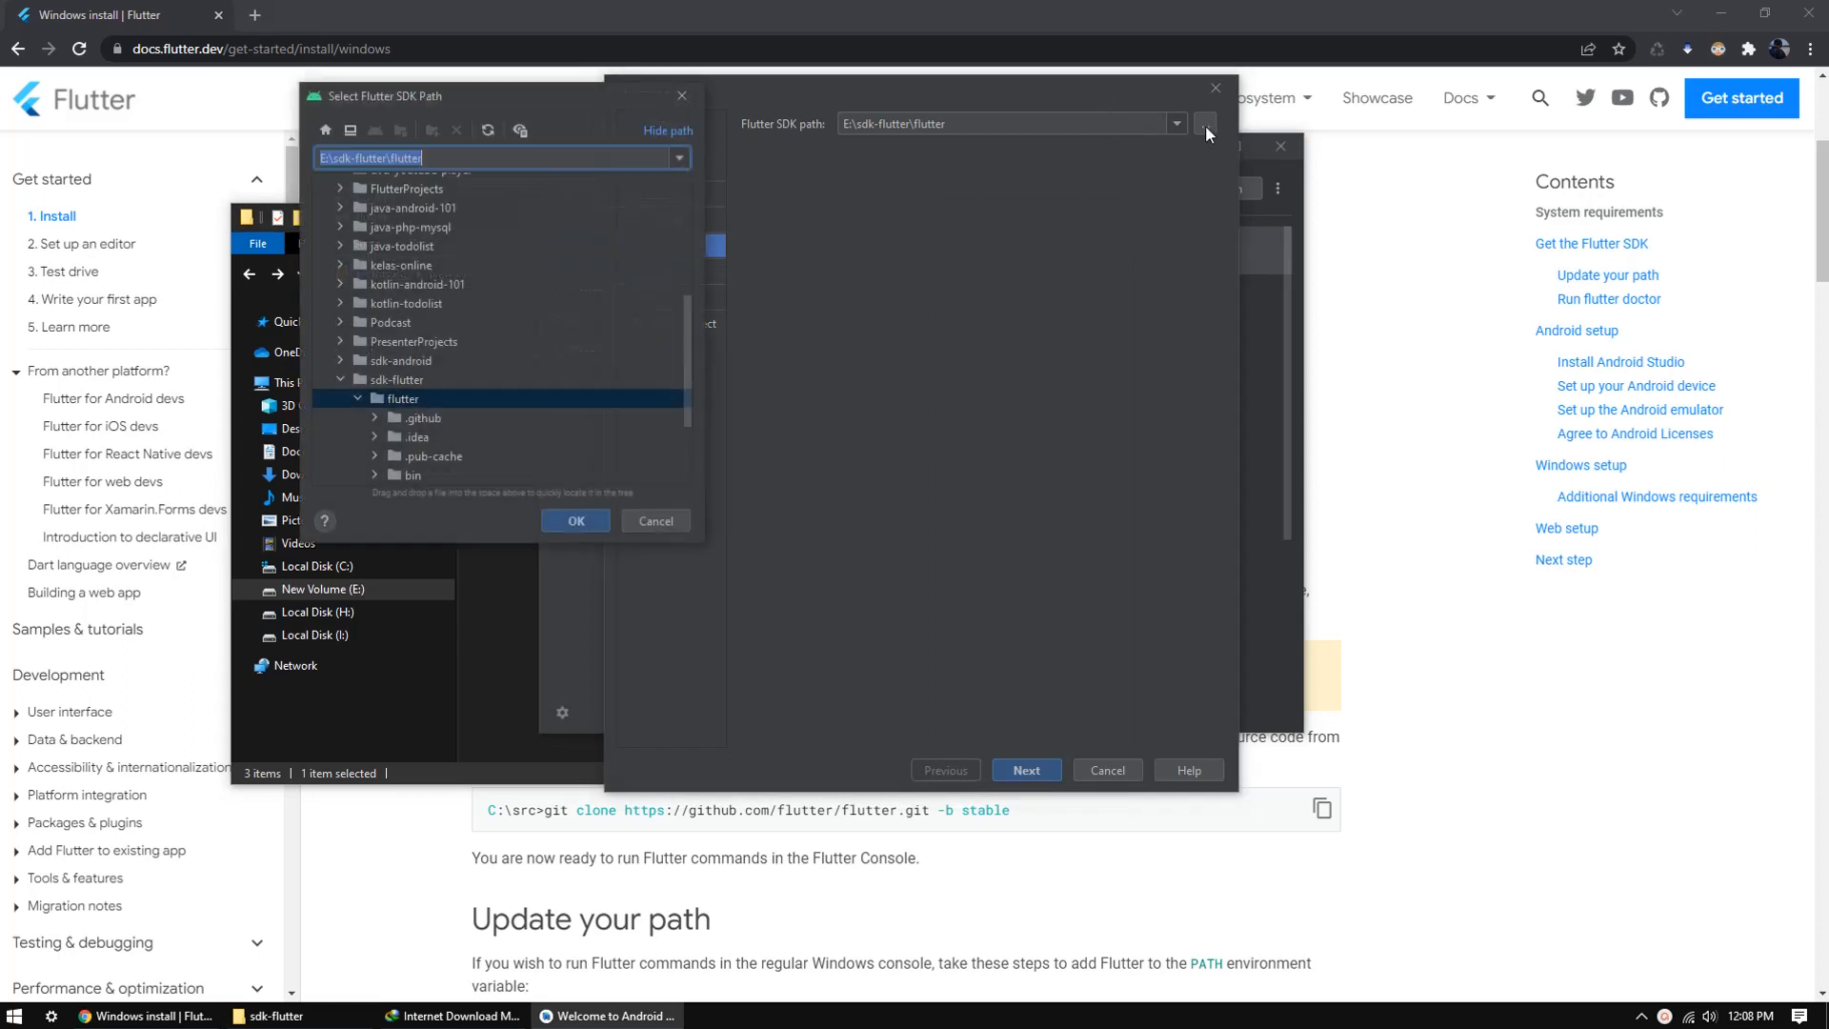
pyautogui.scroll(-1, 431, 355)
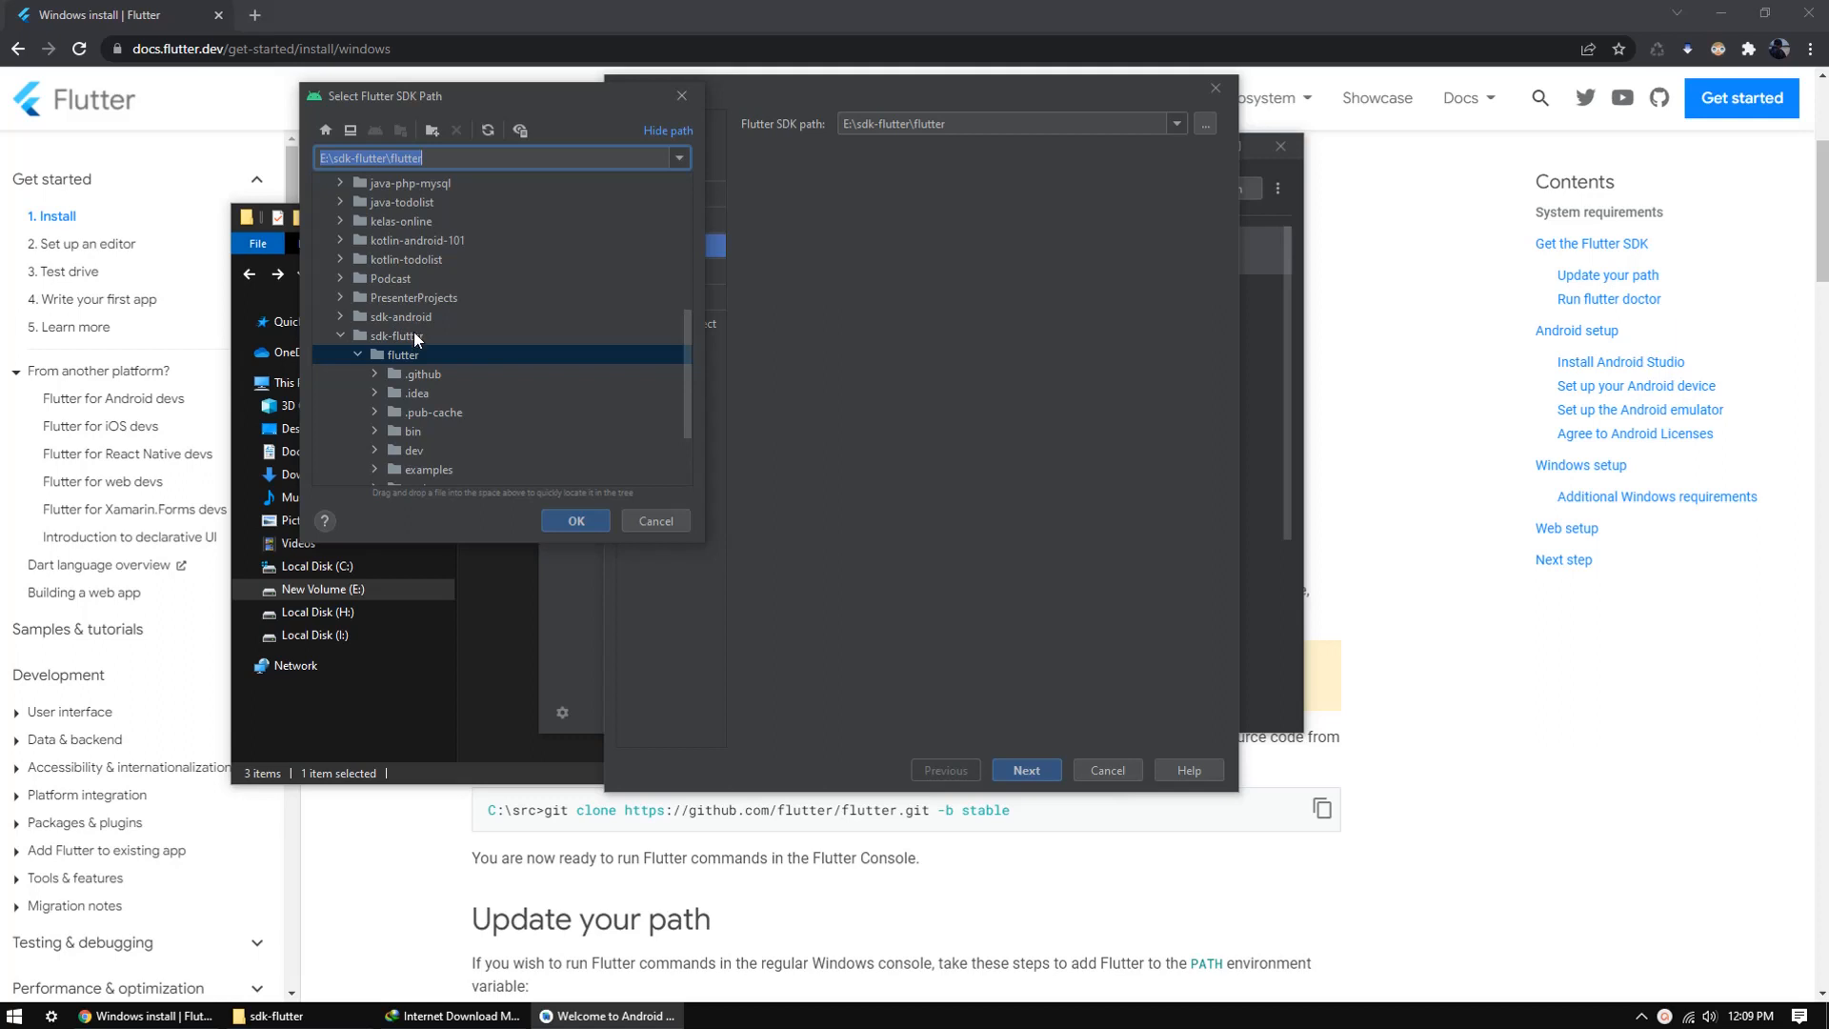
pyautogui.click(399, 334)
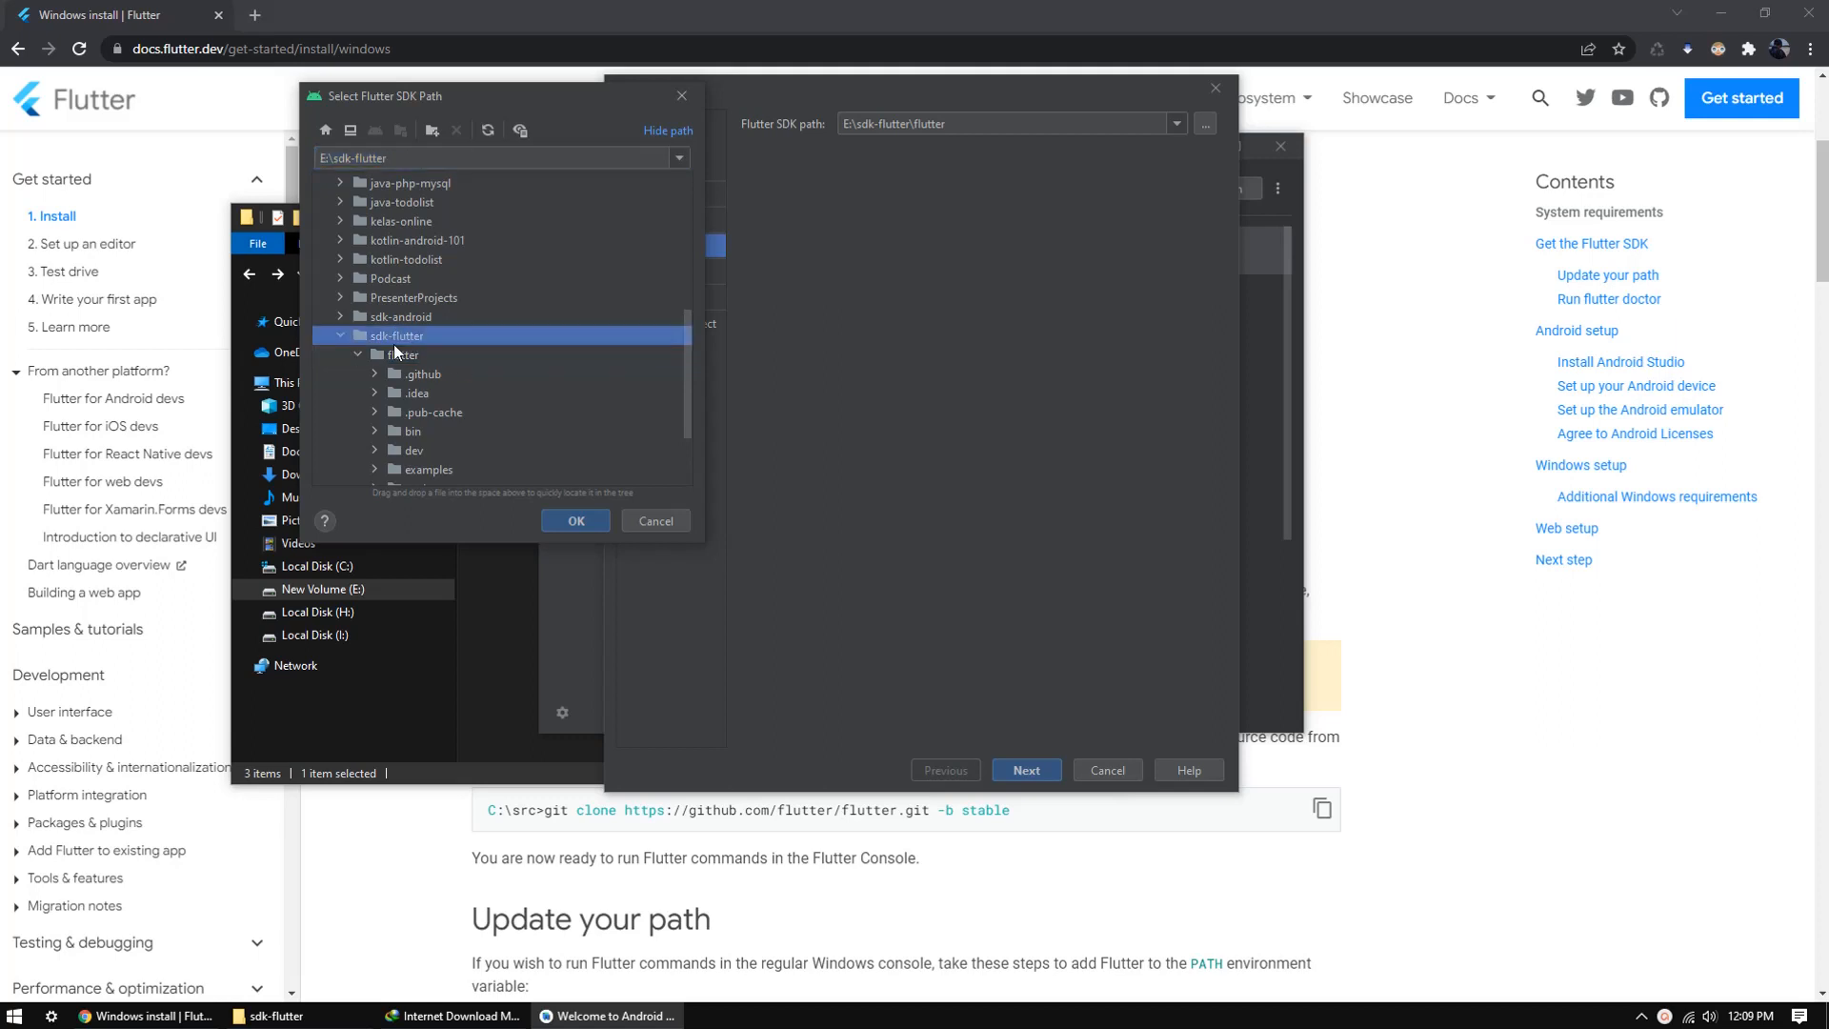
pyautogui.click(404, 356)
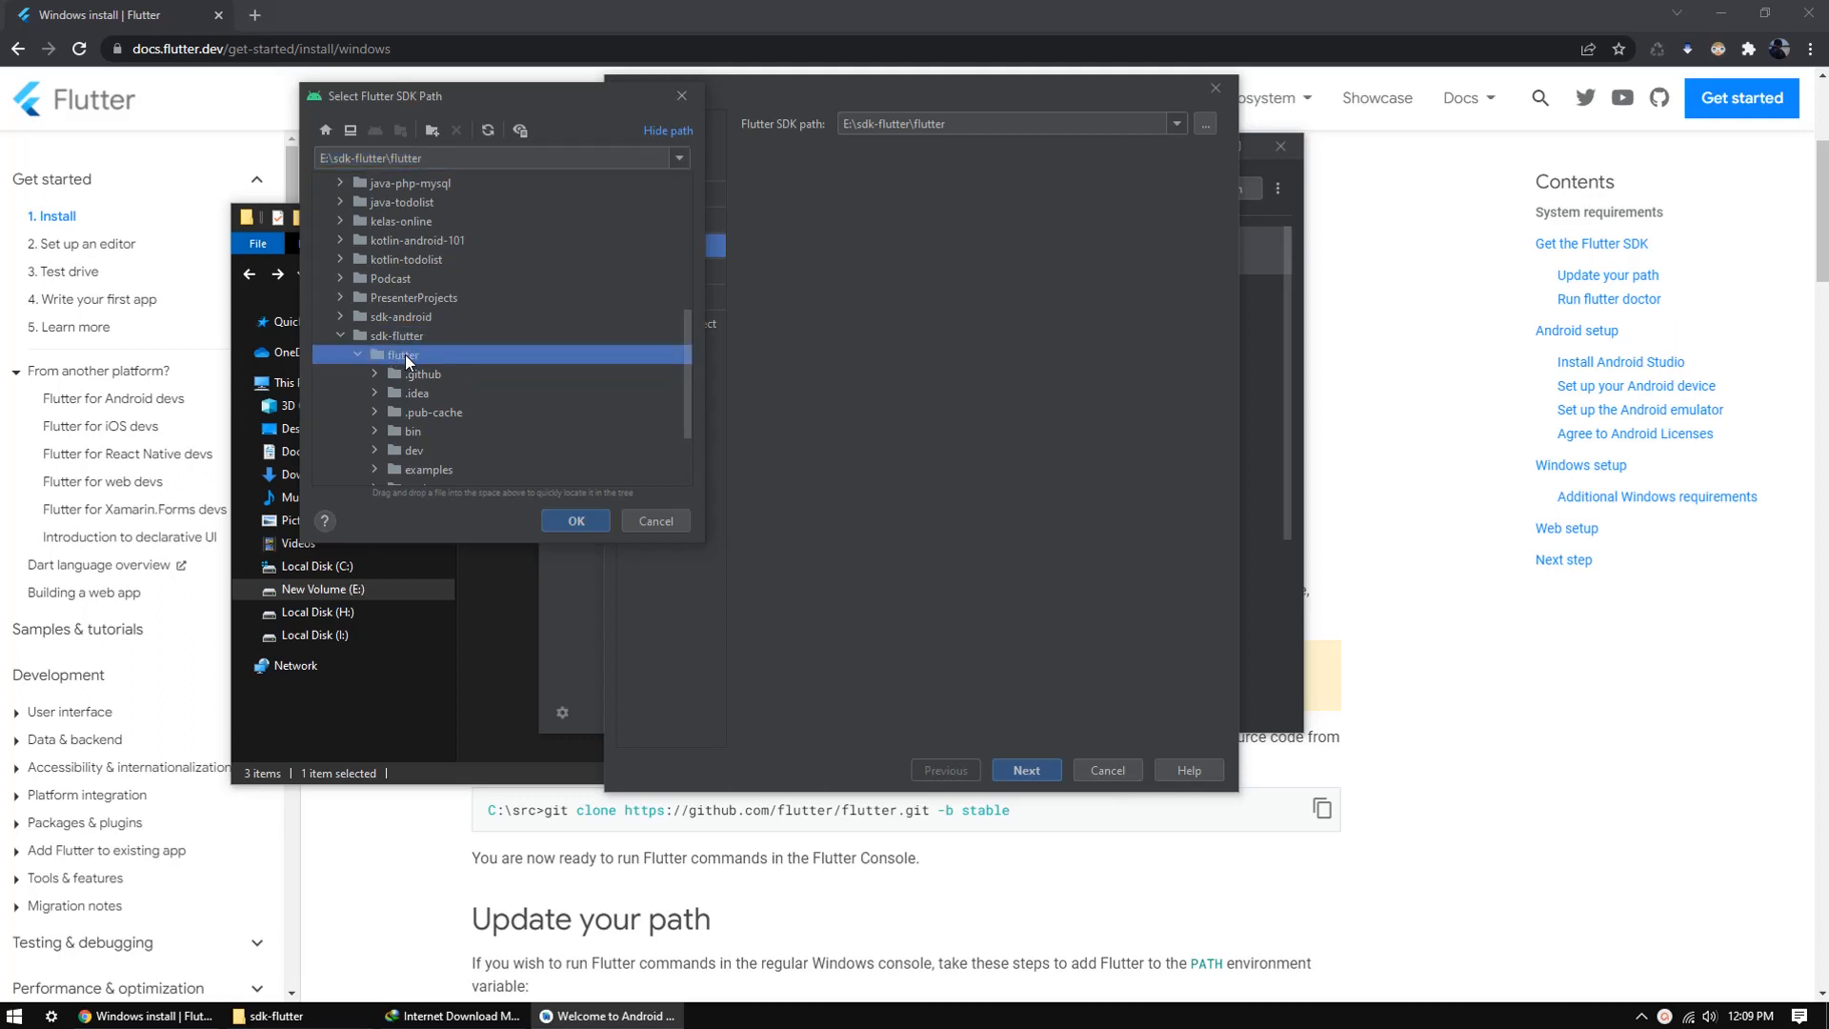
pyautogui.click(572, 522)
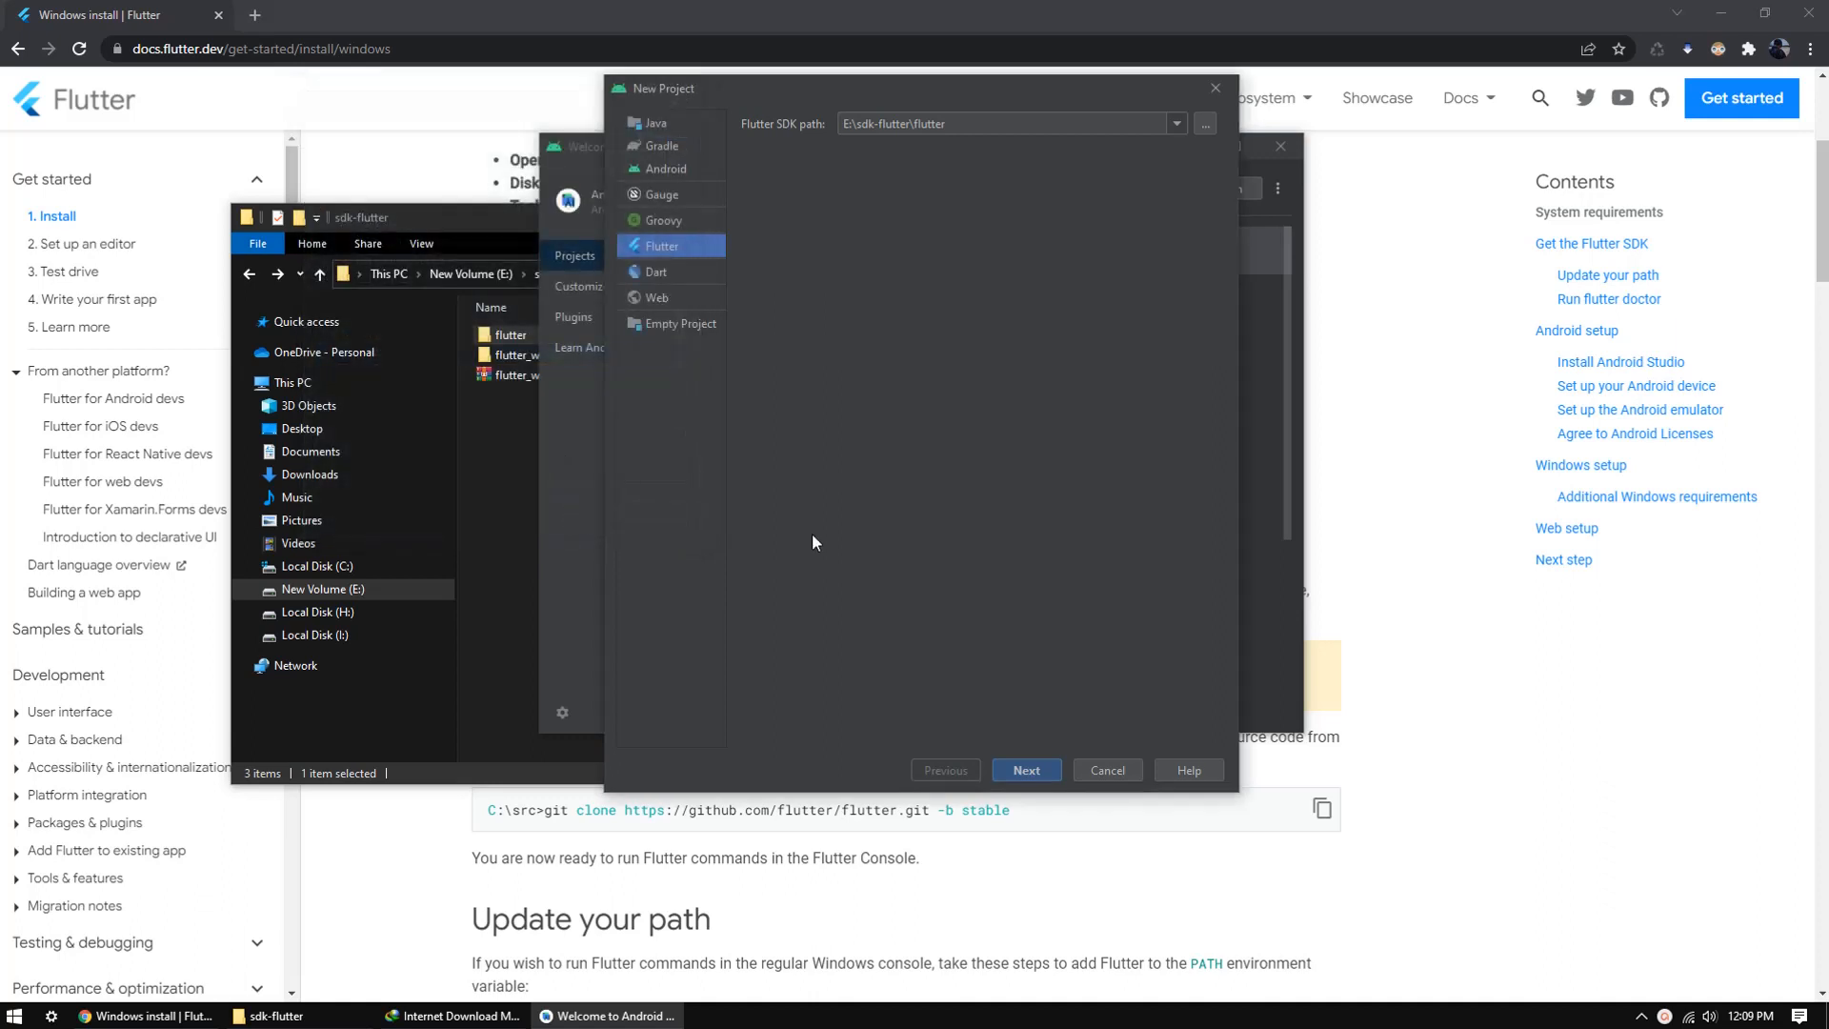
pyautogui.click(1026, 769)
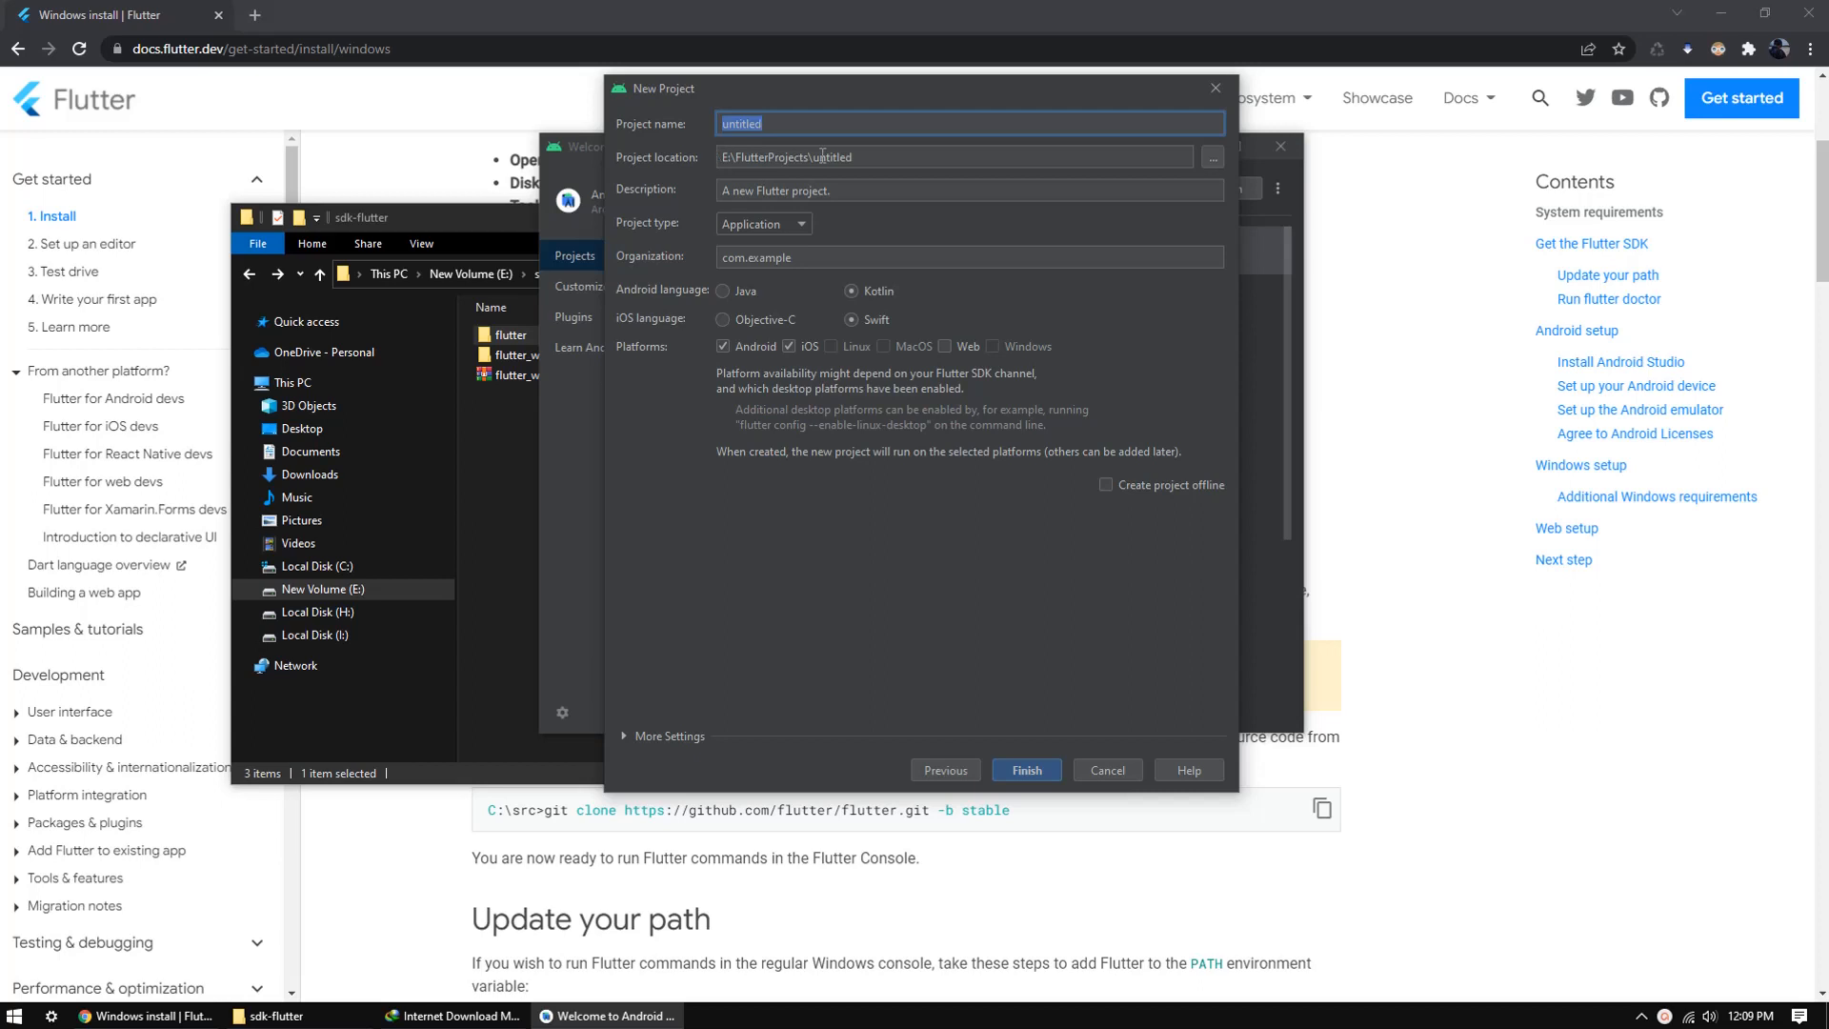
# Step: Name the project "flutter aplikasi" with organization com.lazday.fluttercoba and try to create it
pyautogui.write('flutter aplikasi')
pyautogui.click(829, 257)
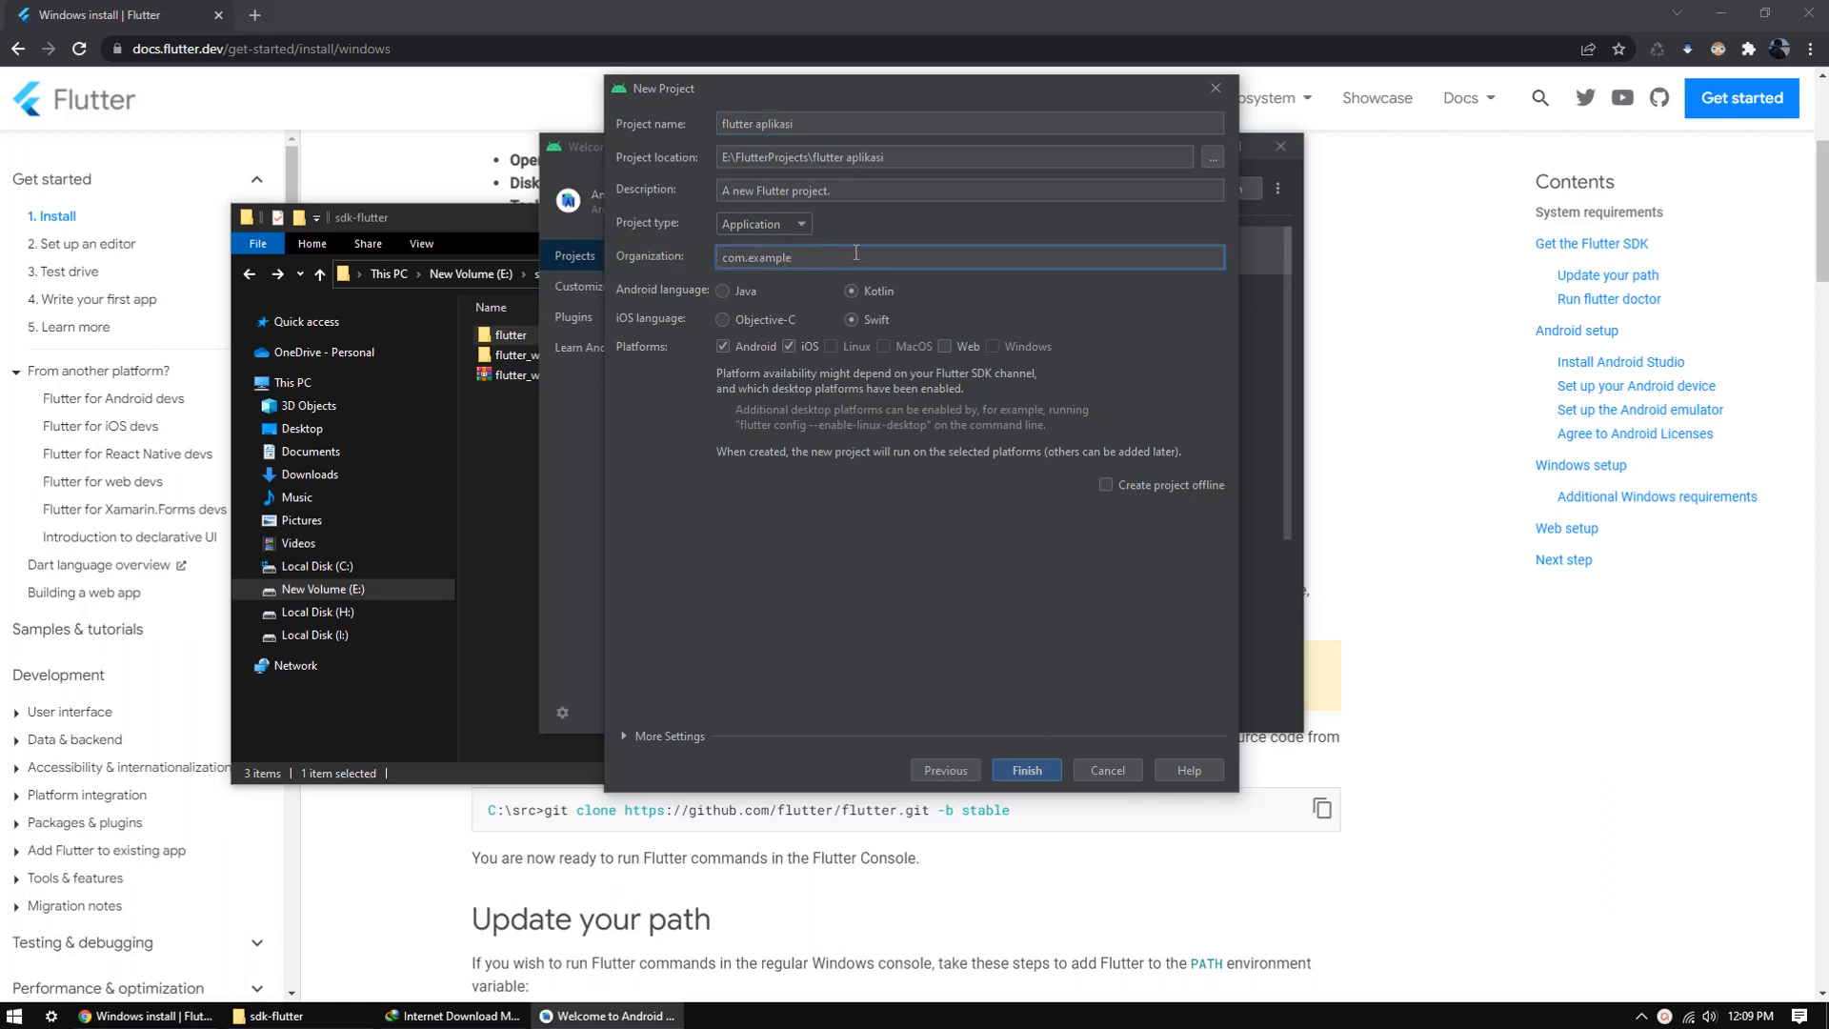
pyautogui.doubleClick(856, 253)
pyautogui.write('lazday.fluttercoba')
pyautogui.click(1027, 770)
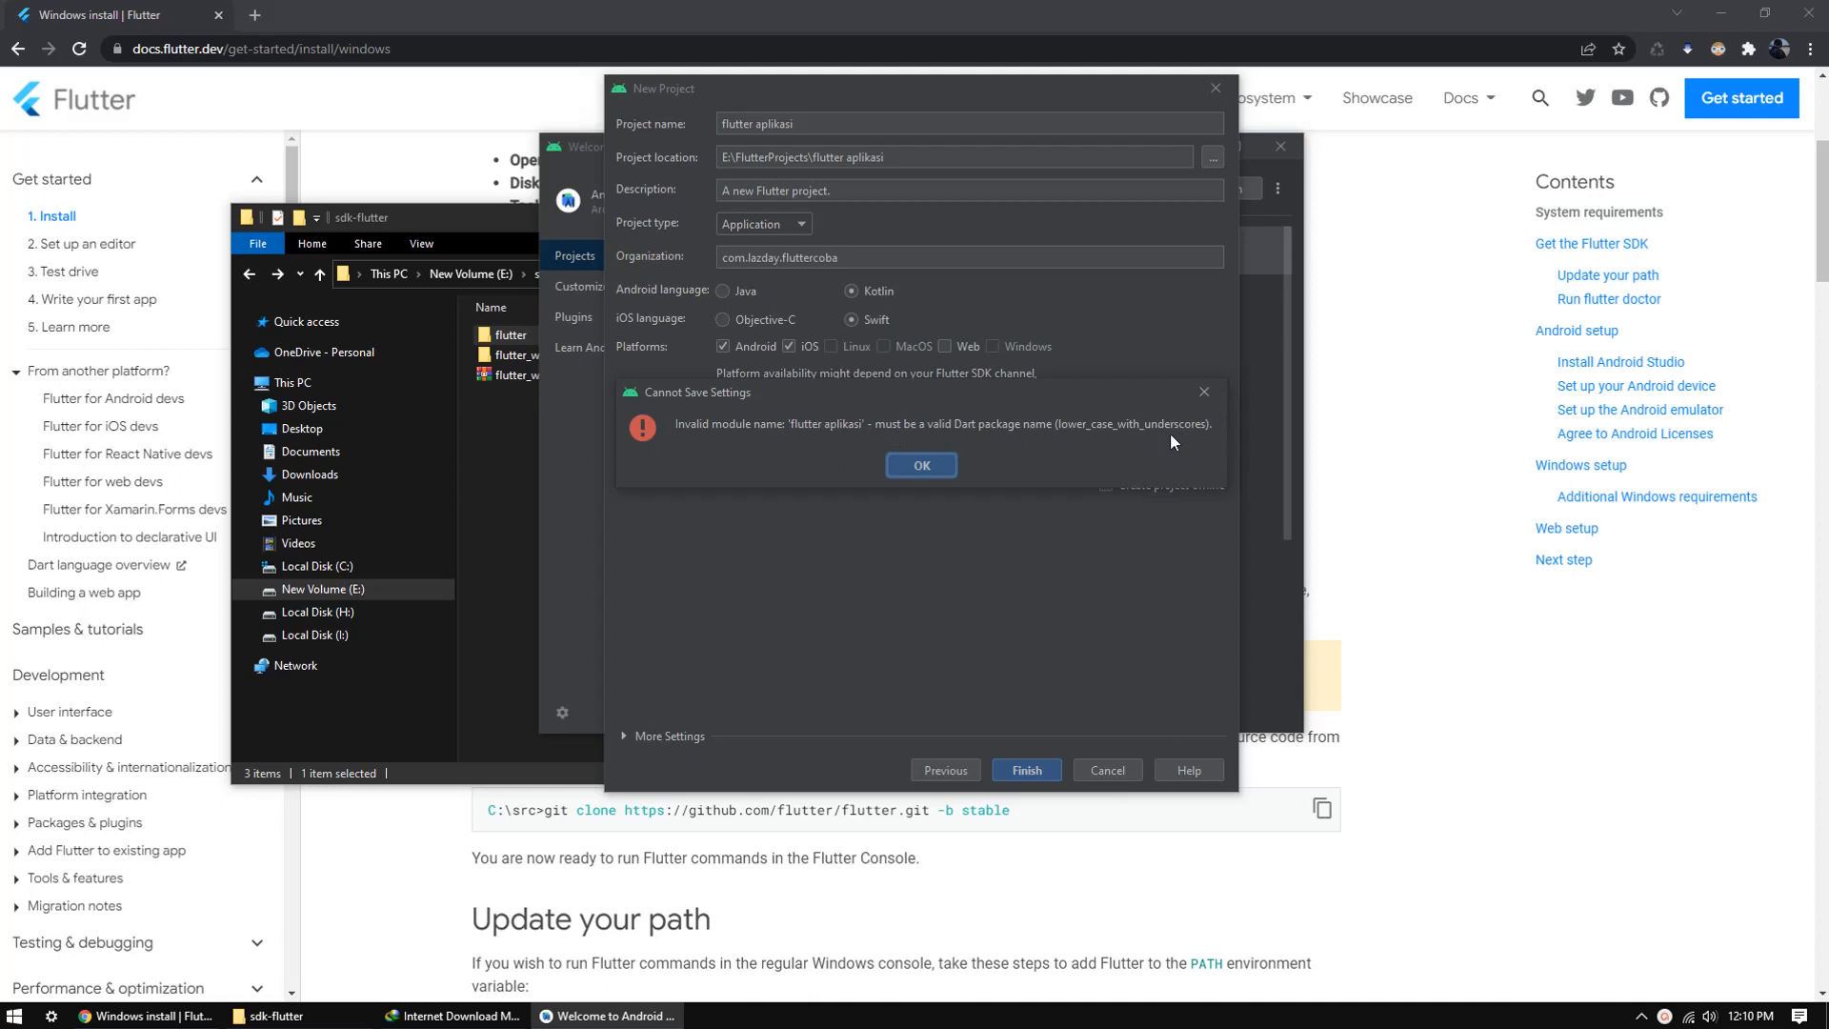
pyautogui.click(908, 465)
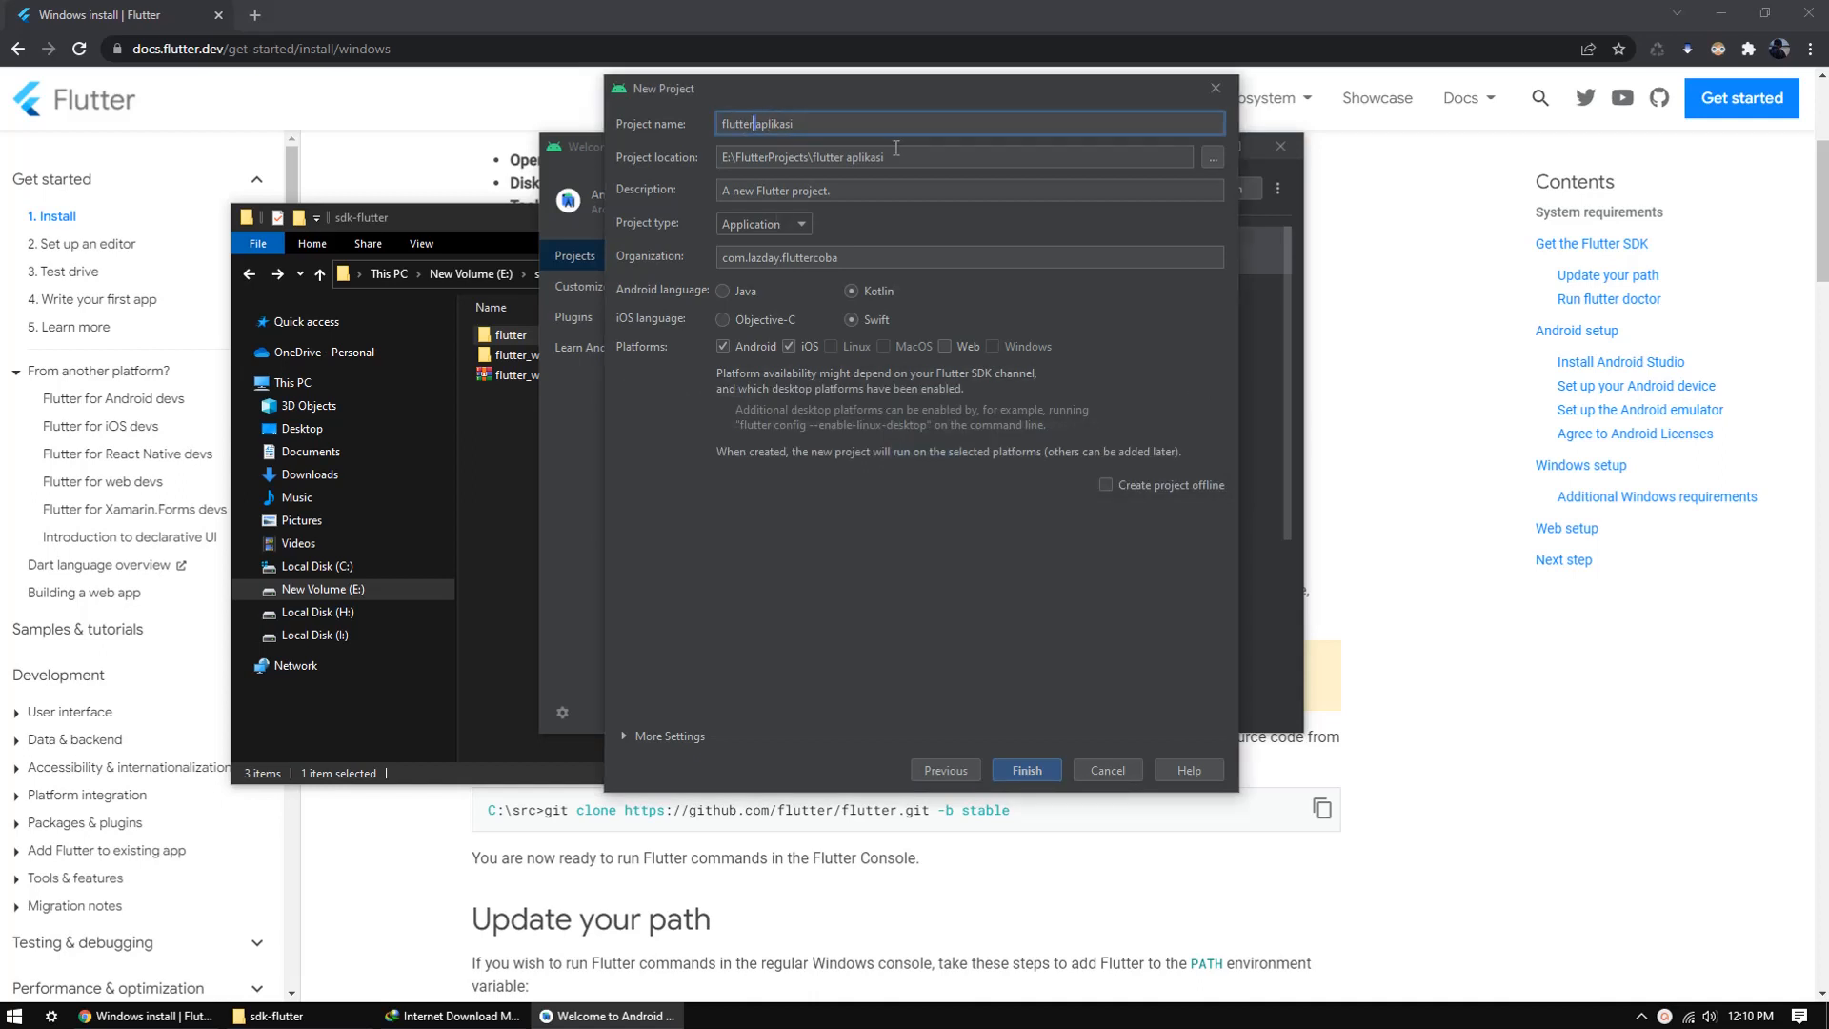
# Step: Change the project name to flutter_aplikasi and create the Flutter project
pyautogui.press('BackSpace')
pyautogui.write('_')
pyautogui.click(1028, 770)
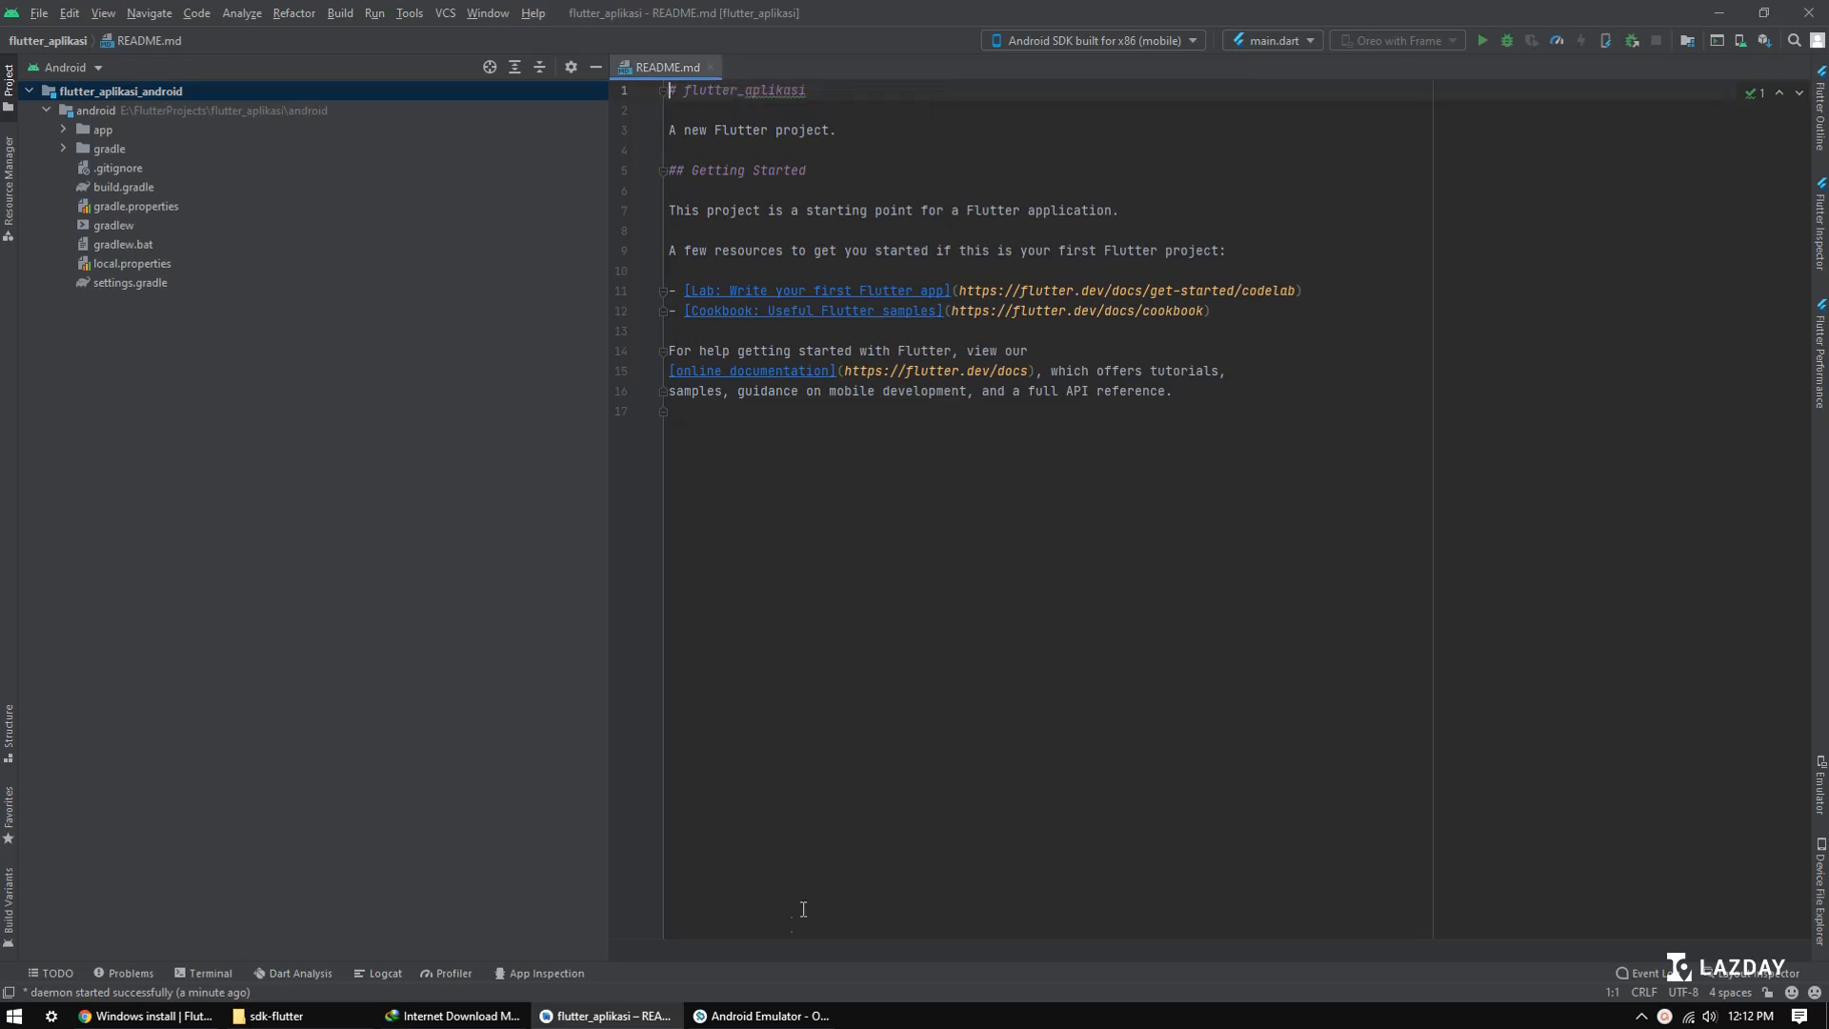
# Step: Show the project tree in the Project view and open main.dart from the lib folder
pyautogui.click(762, 1015)
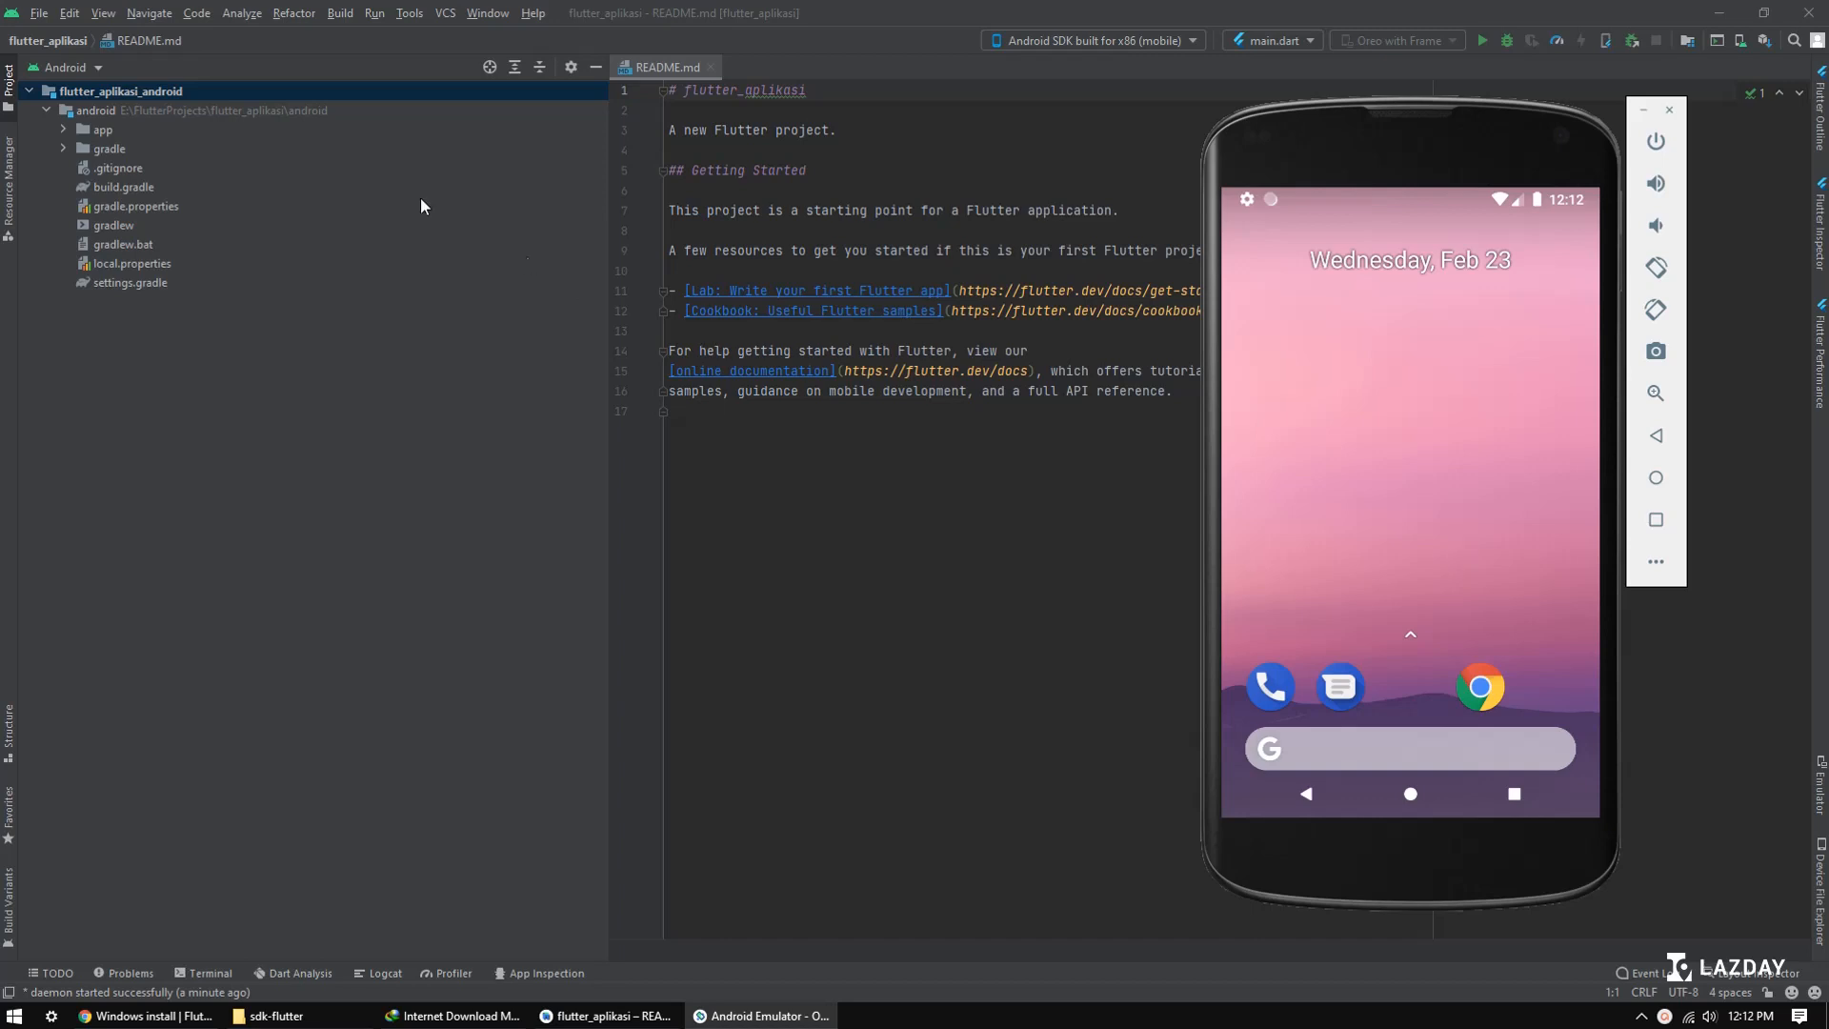
pyautogui.click(88, 65)
pyautogui.click(52, 86)
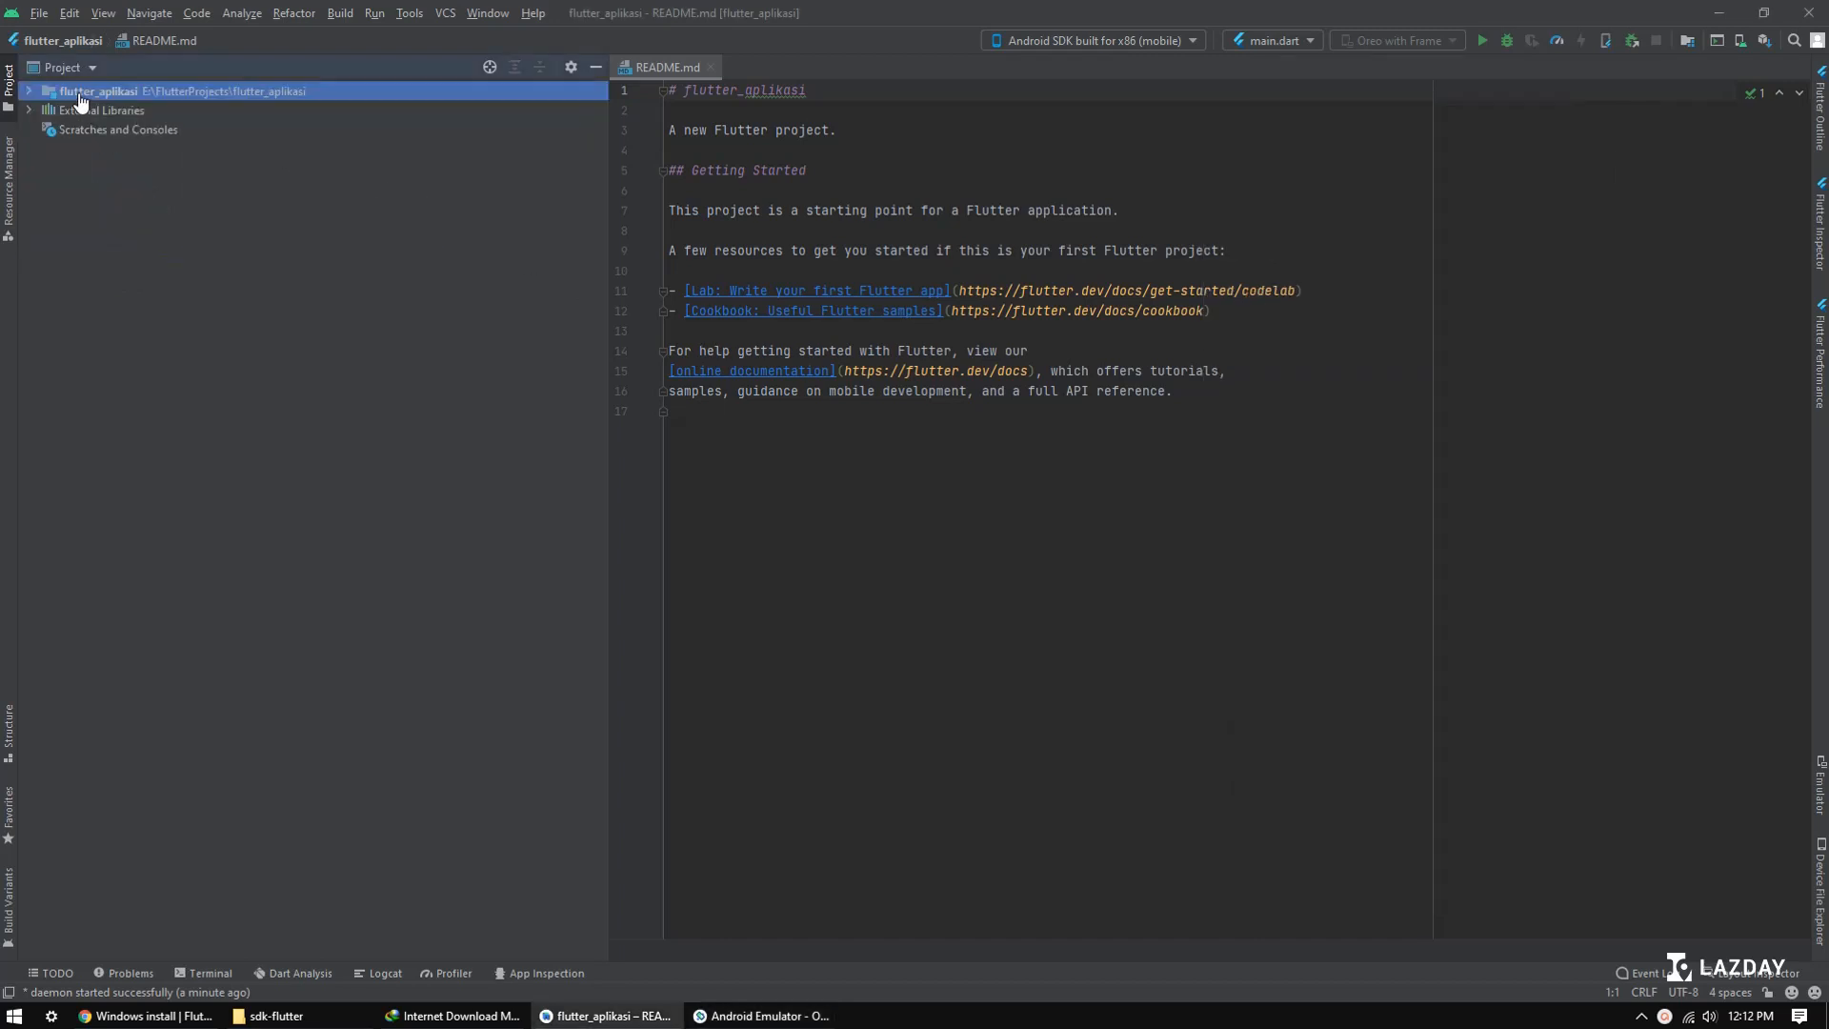
pyautogui.click(30, 91)
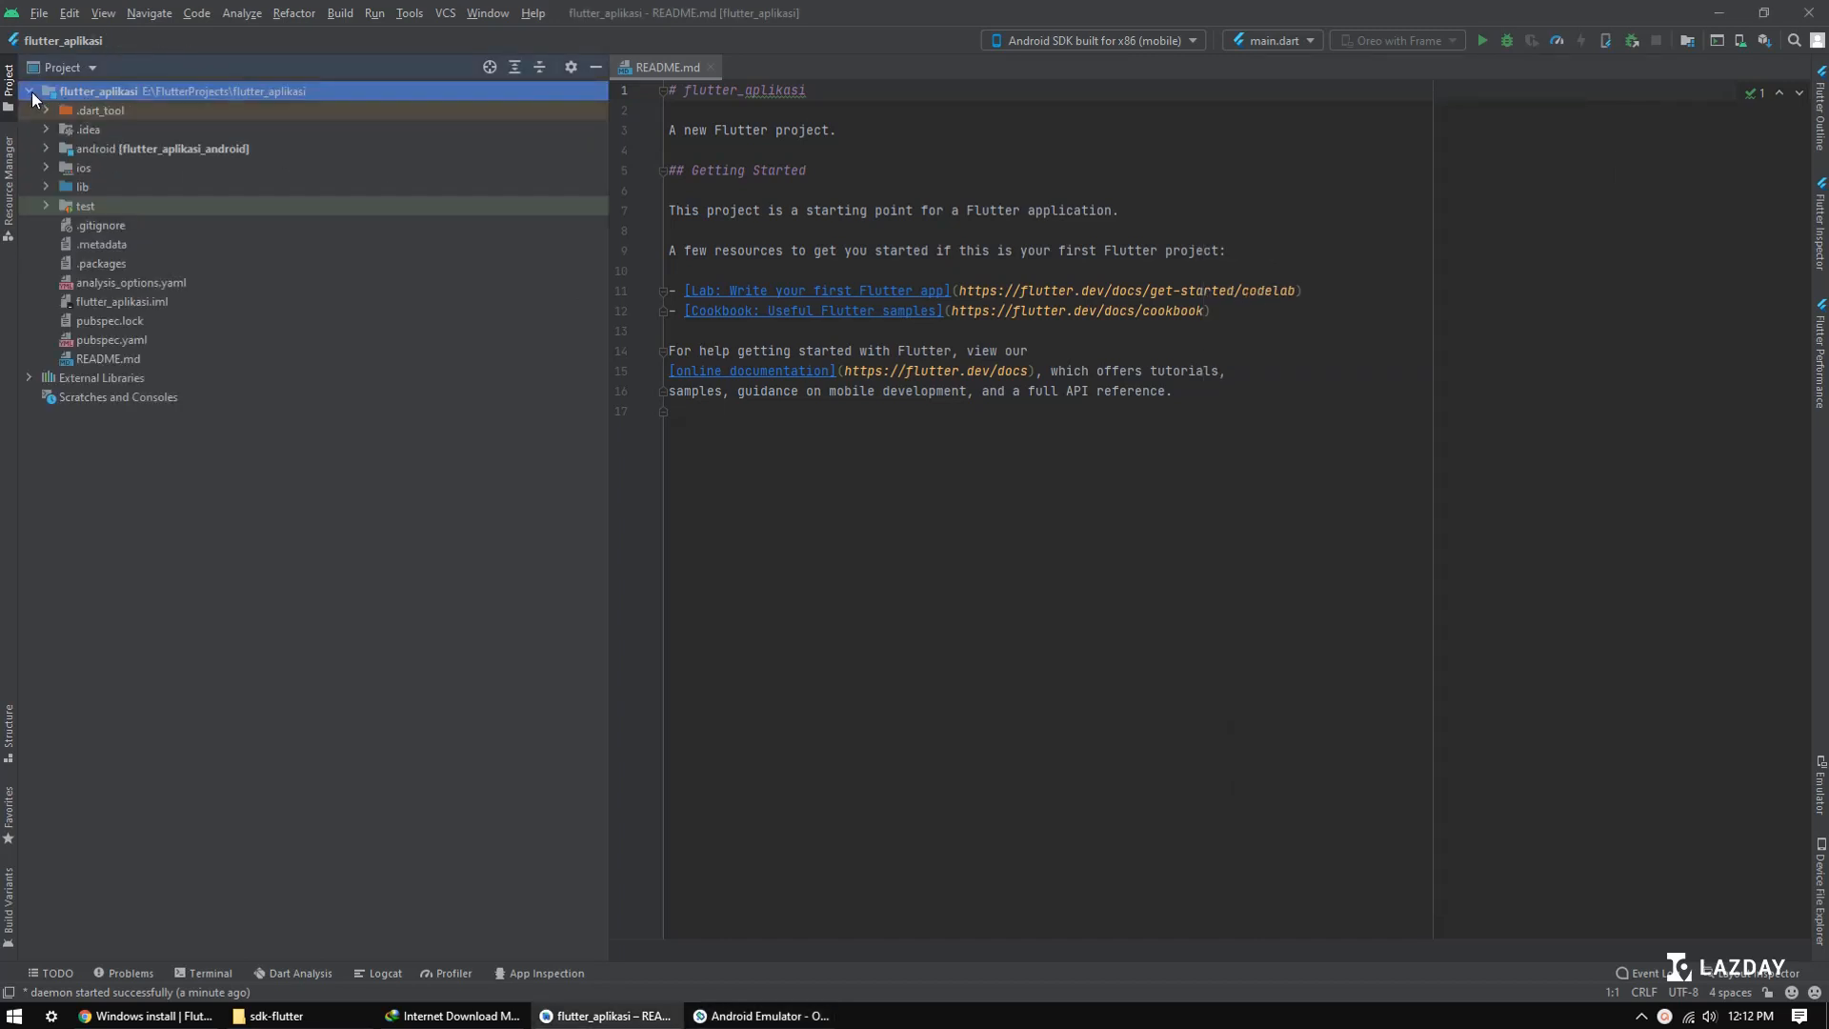
pyautogui.click(48, 186)
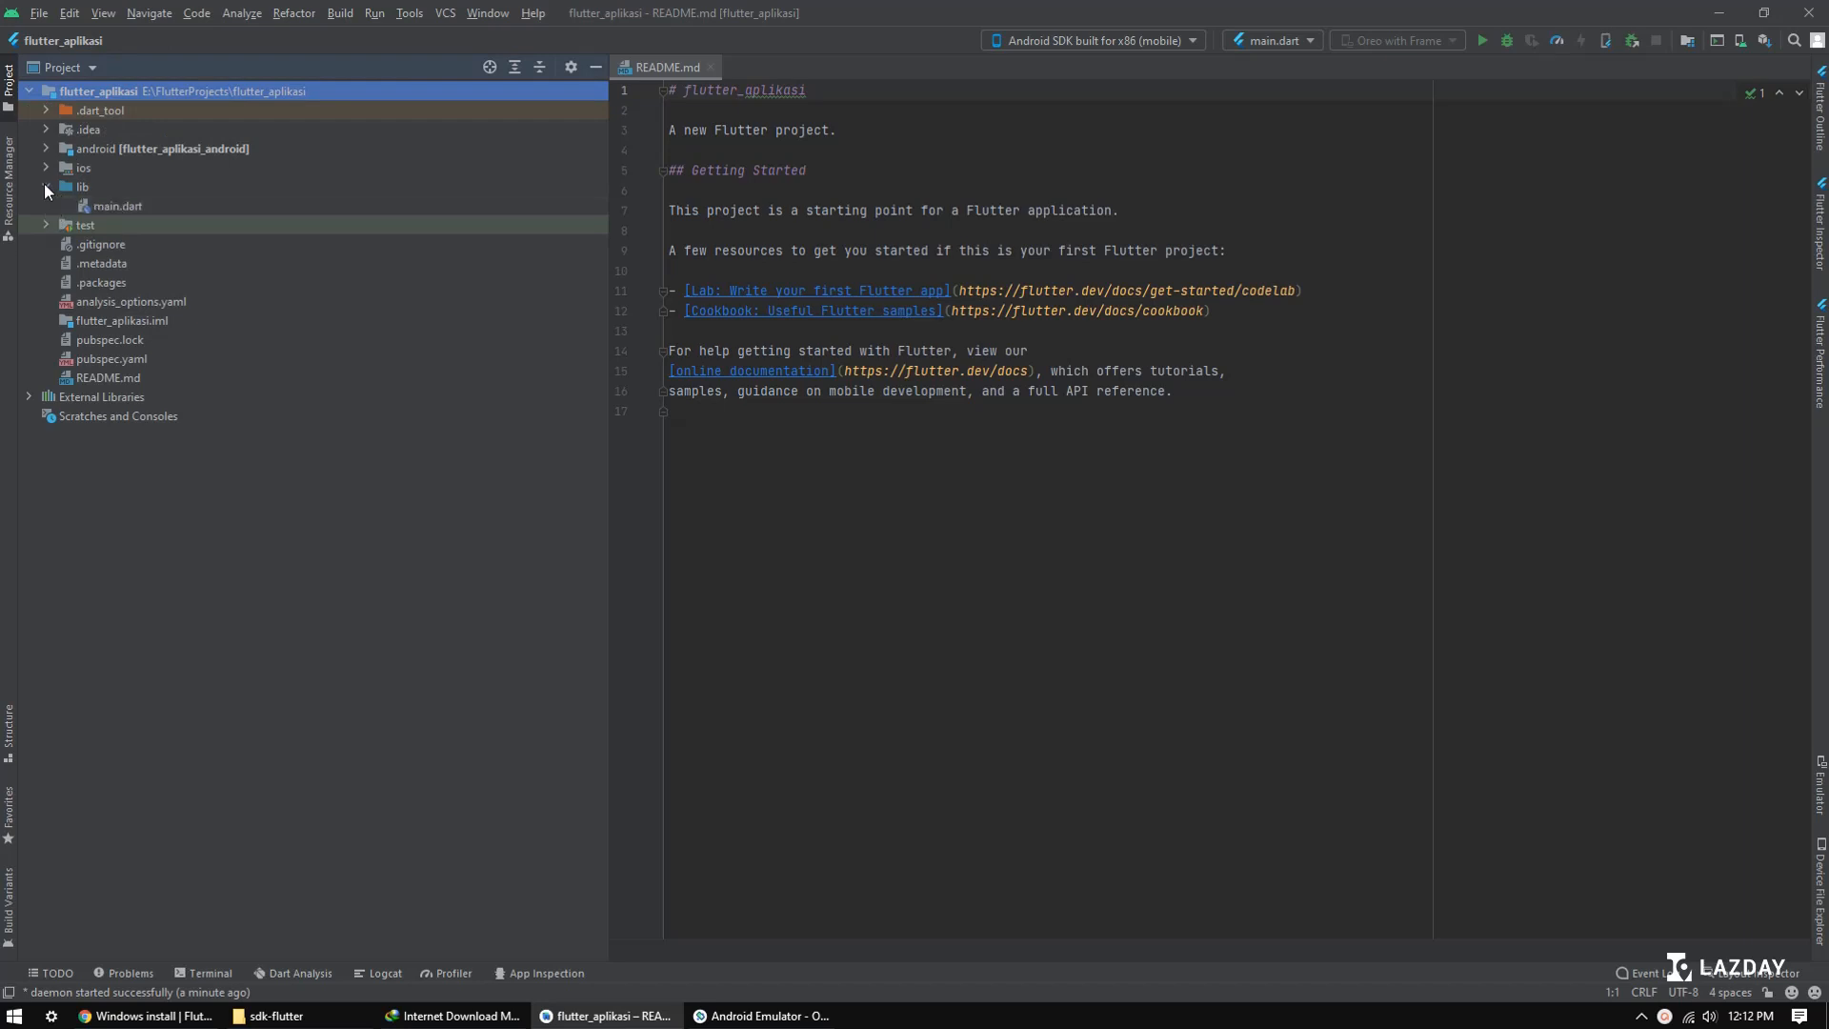
pyautogui.click(116, 202)
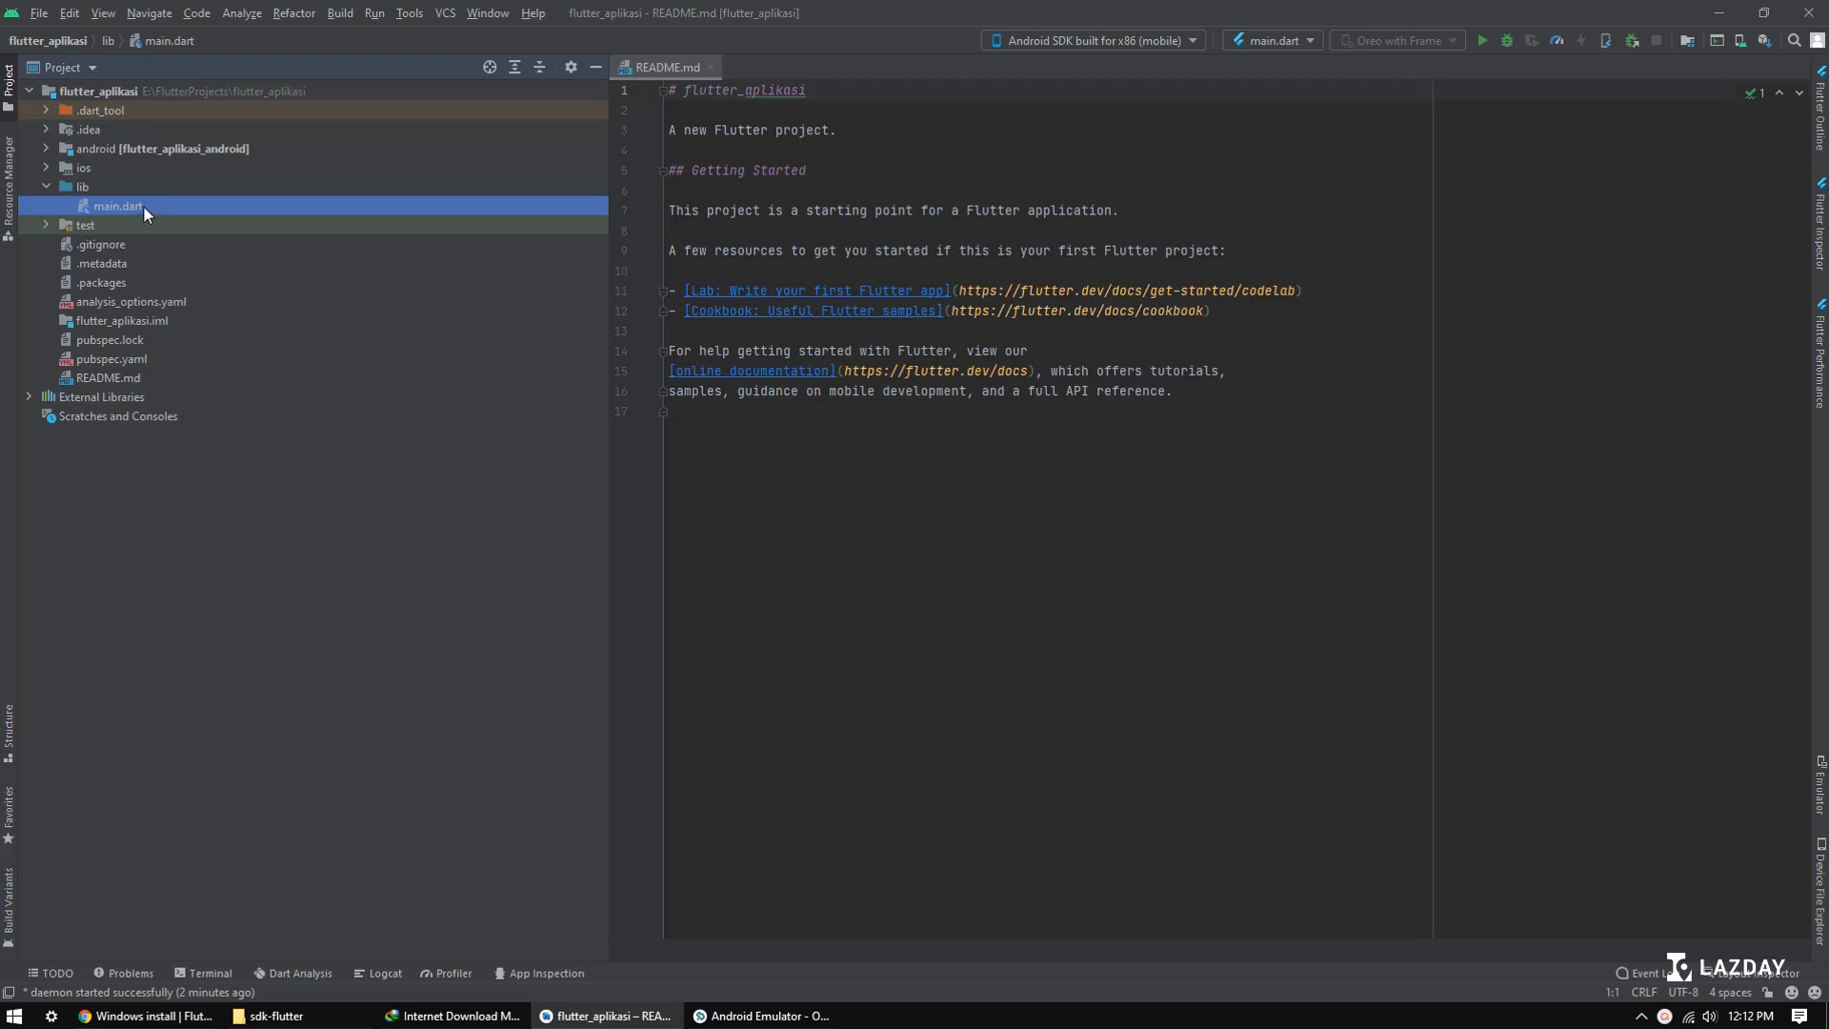
pyautogui.doubleClick(143, 204)
# Step: Look over the code in main.dart and narrow the project tree to give the editor more width
pyautogui.scroll(-1, 1796, 322)
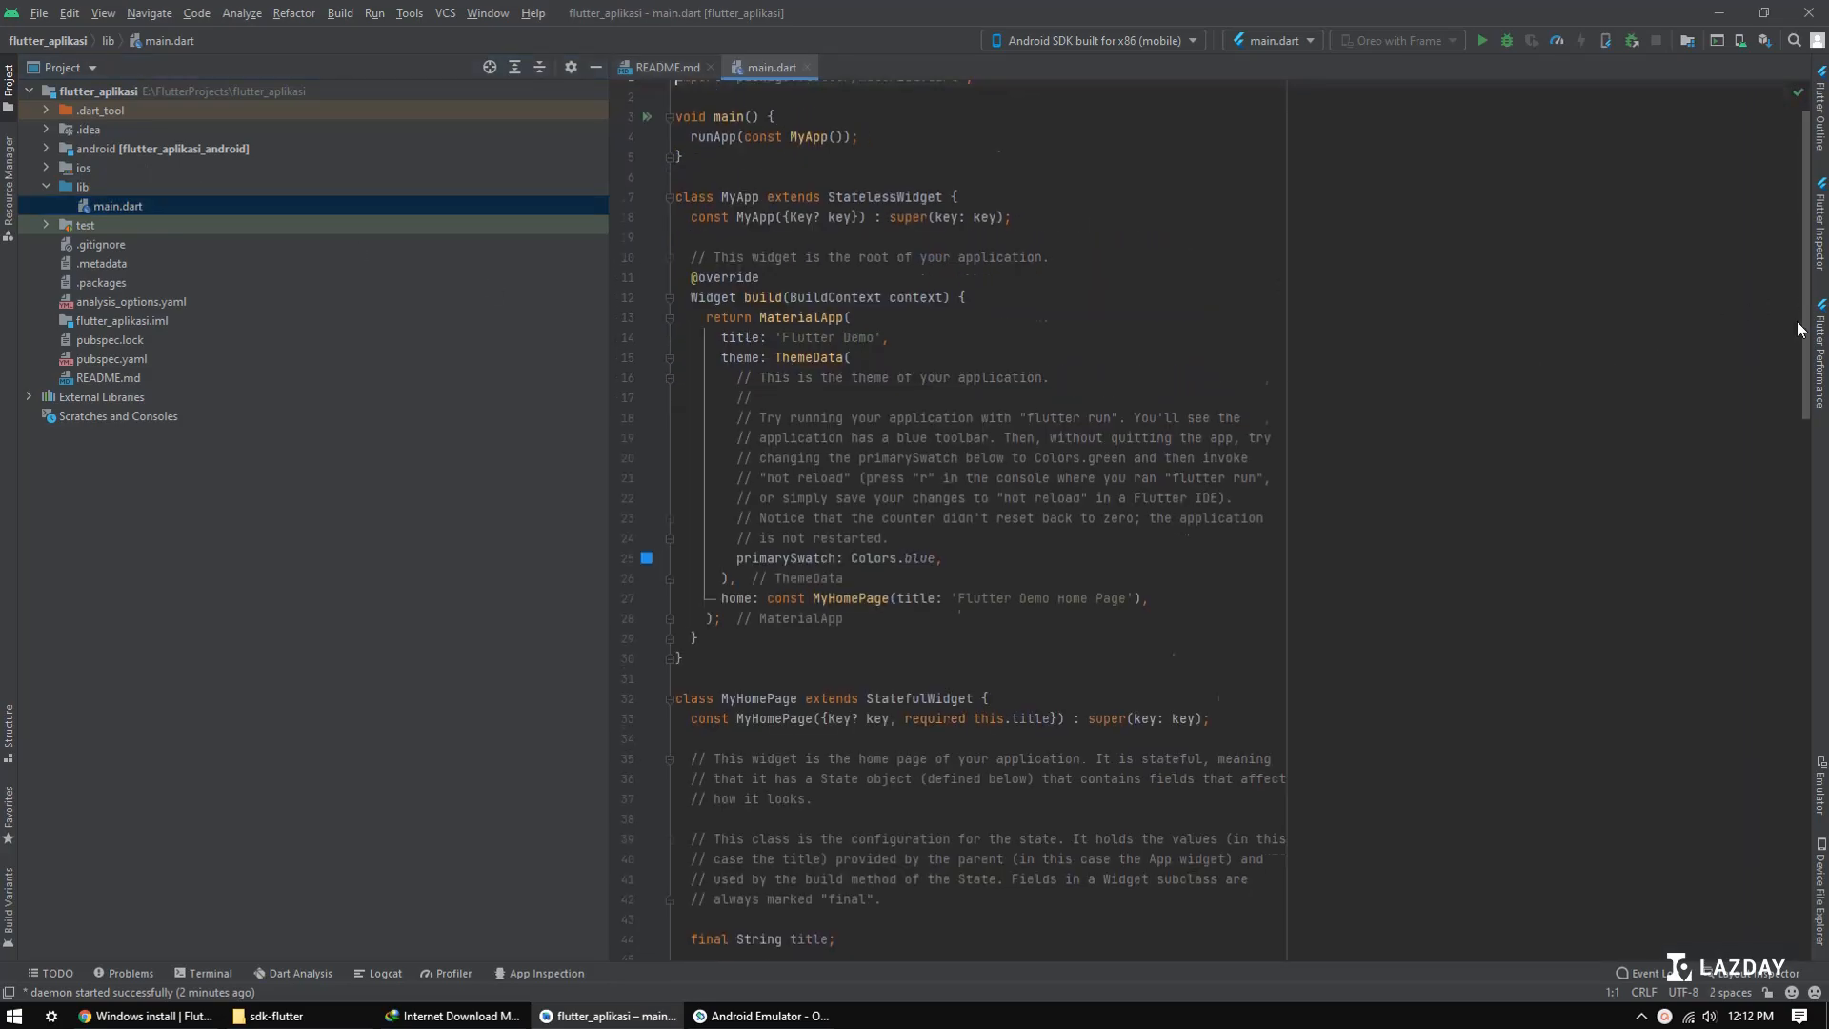
pyautogui.moveTo(1797, 322); pyautogui.dragTo(1732, 277)
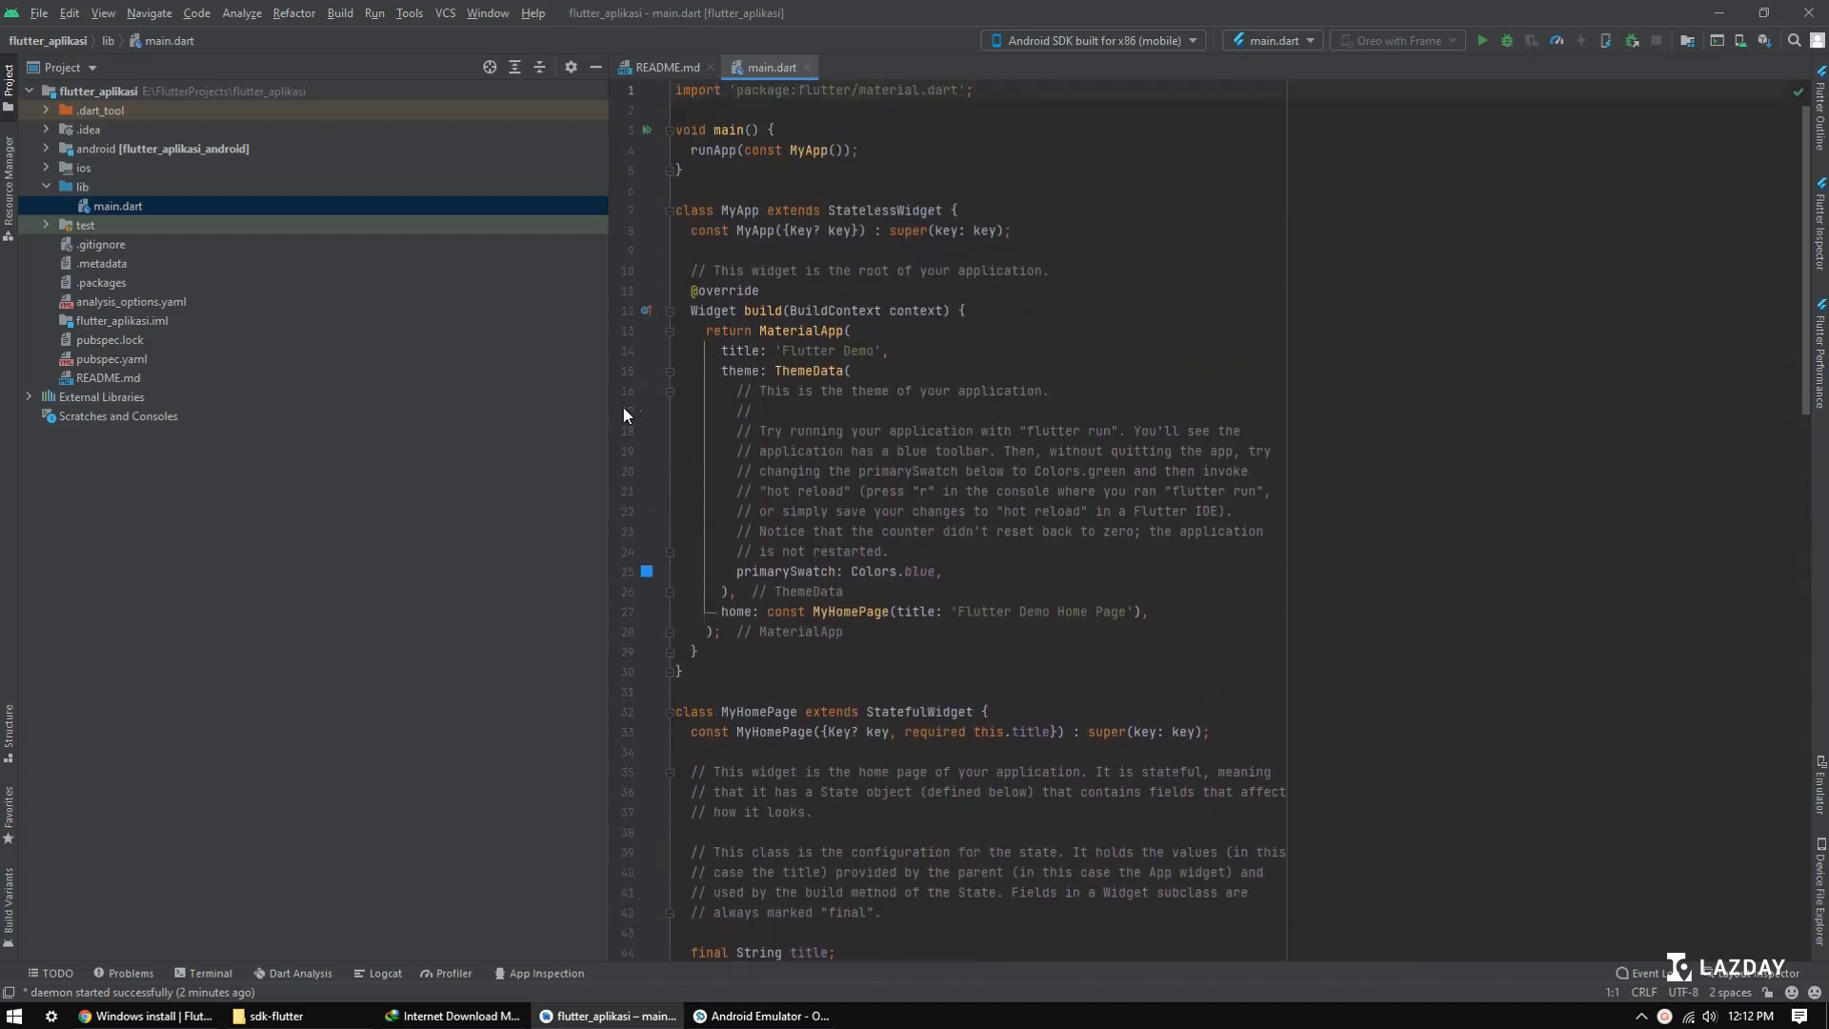
pyautogui.click(613, 434)
pyautogui.moveTo(611, 433); pyautogui.dragTo(409, 416)
pyautogui.click(774, 250)
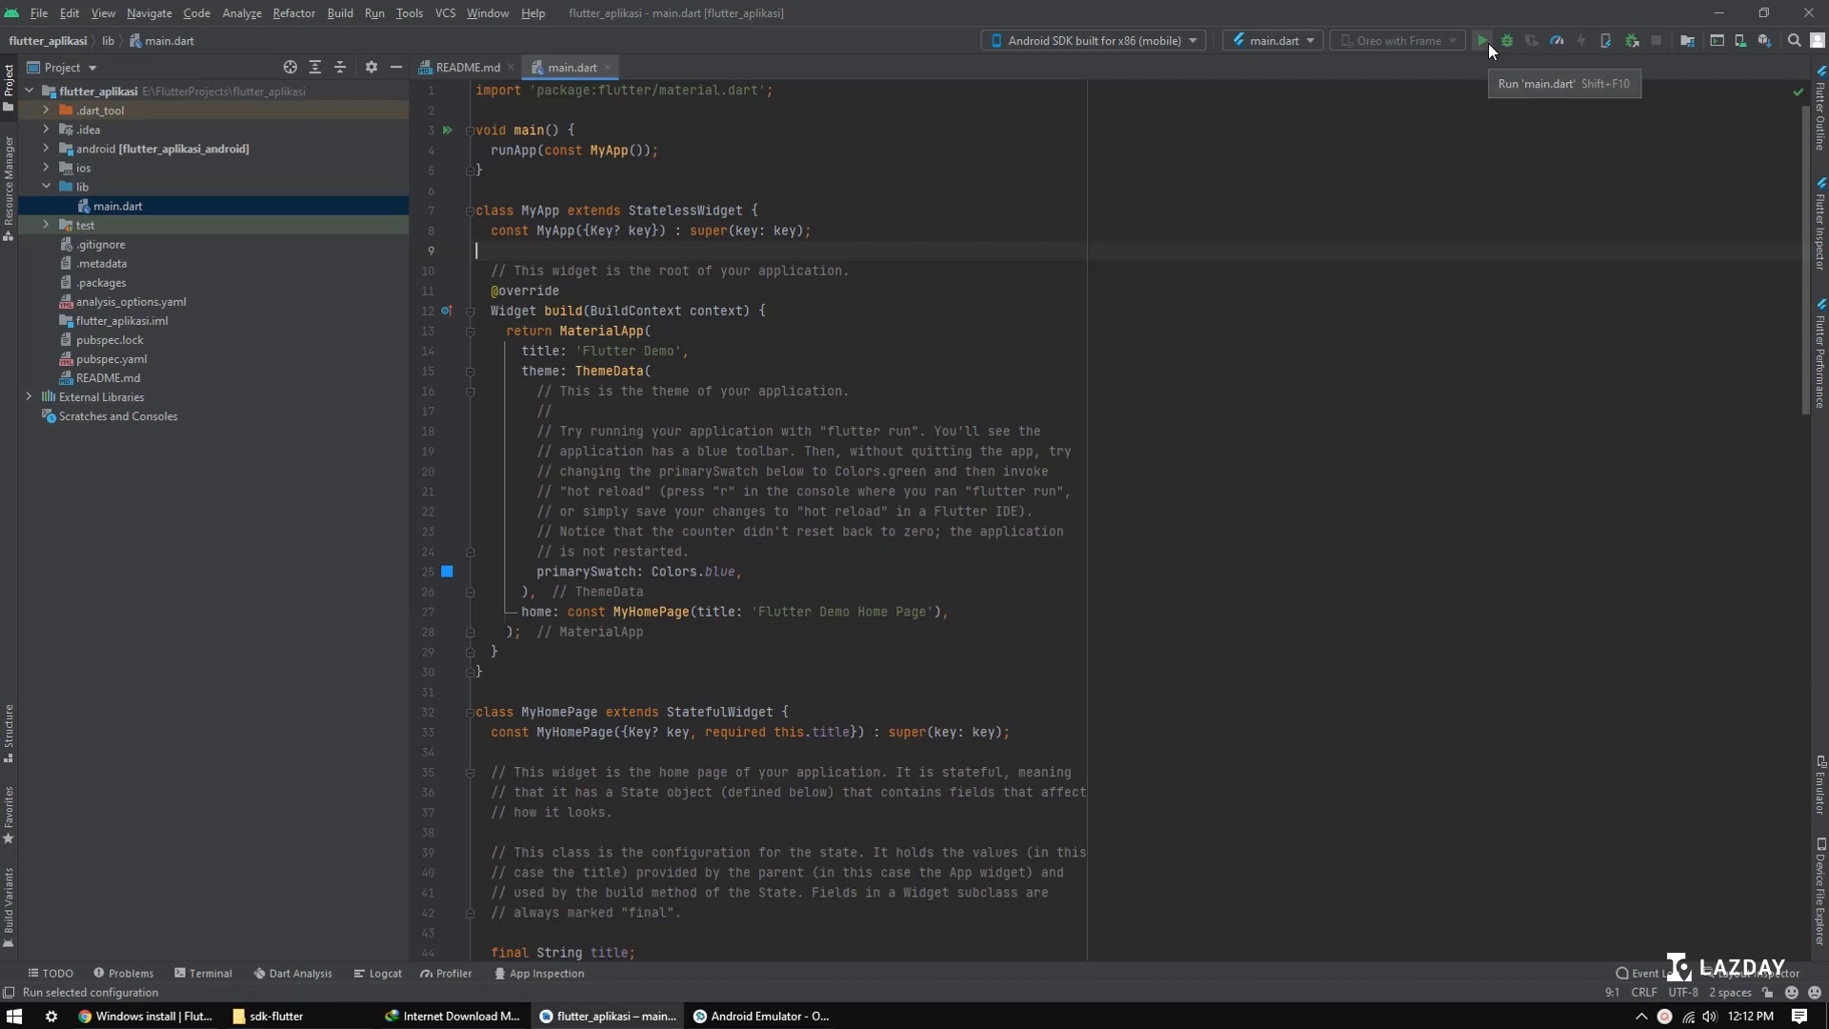
# Step: Run main.dart on the Android SDK built for x86 device and bring the emulator forward to show the app
pyautogui.click(375, 15)
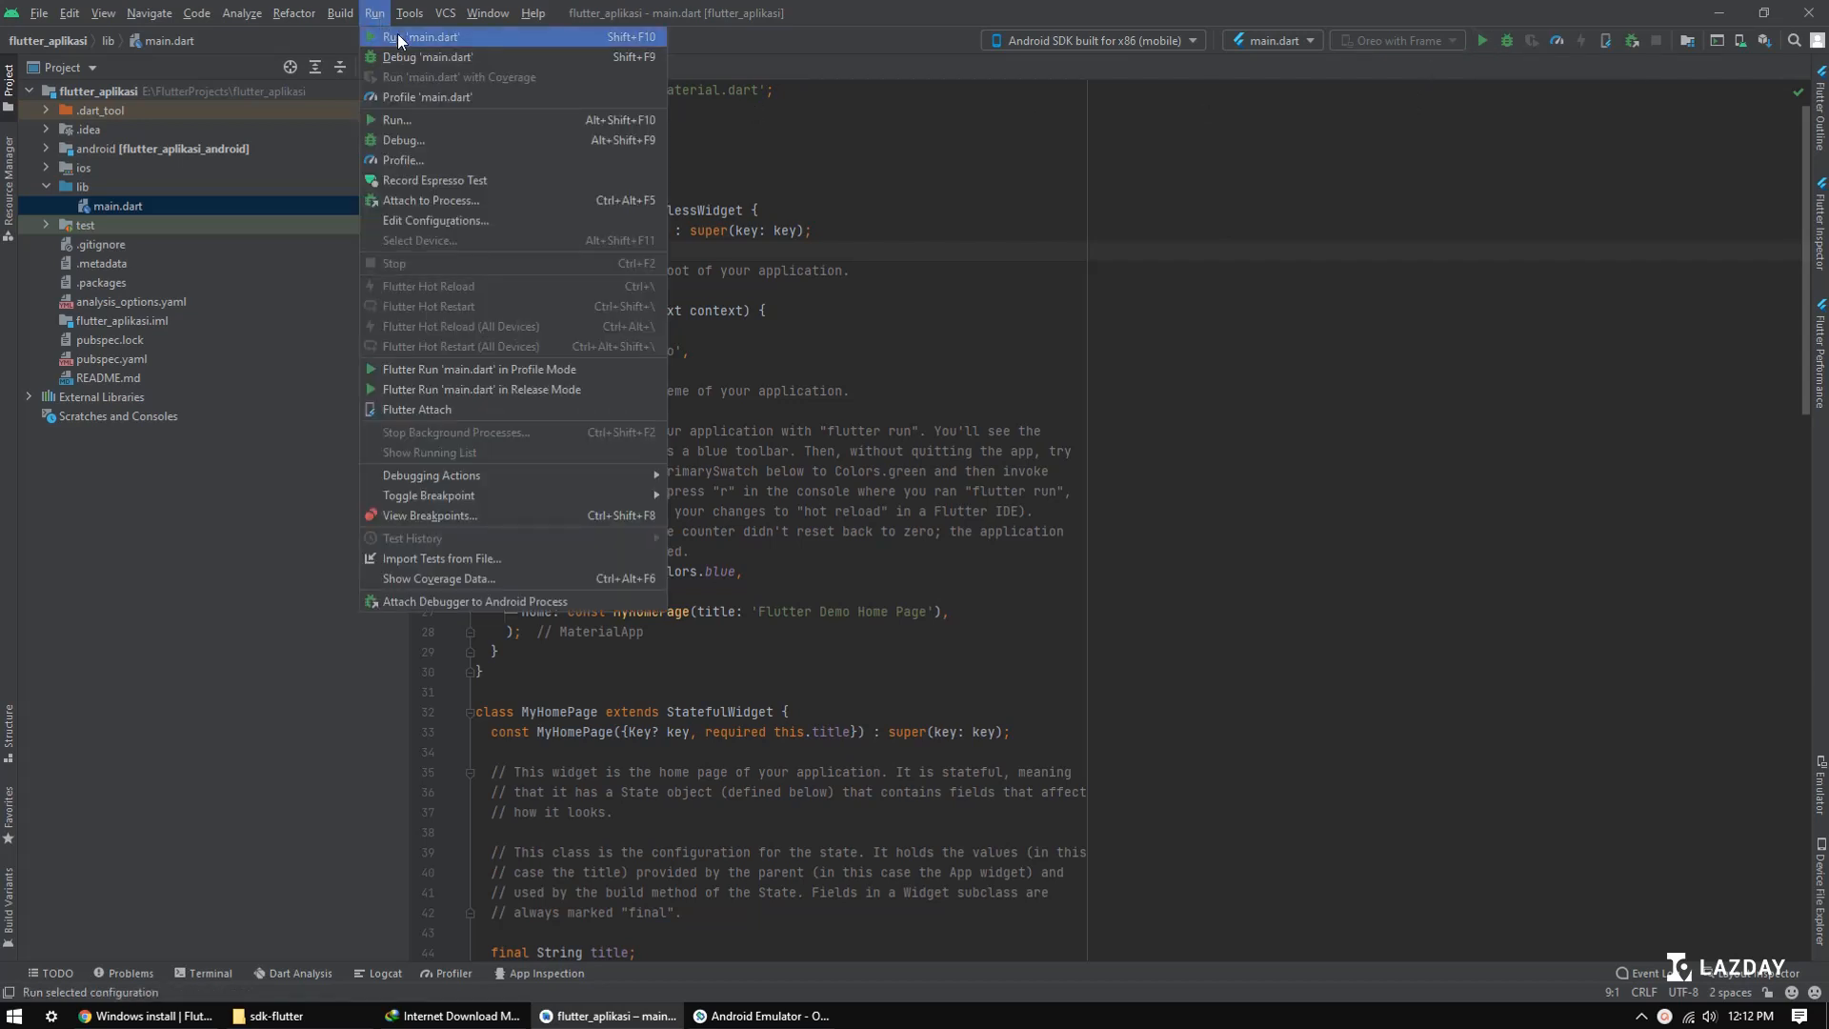
pyautogui.click(376, 37)
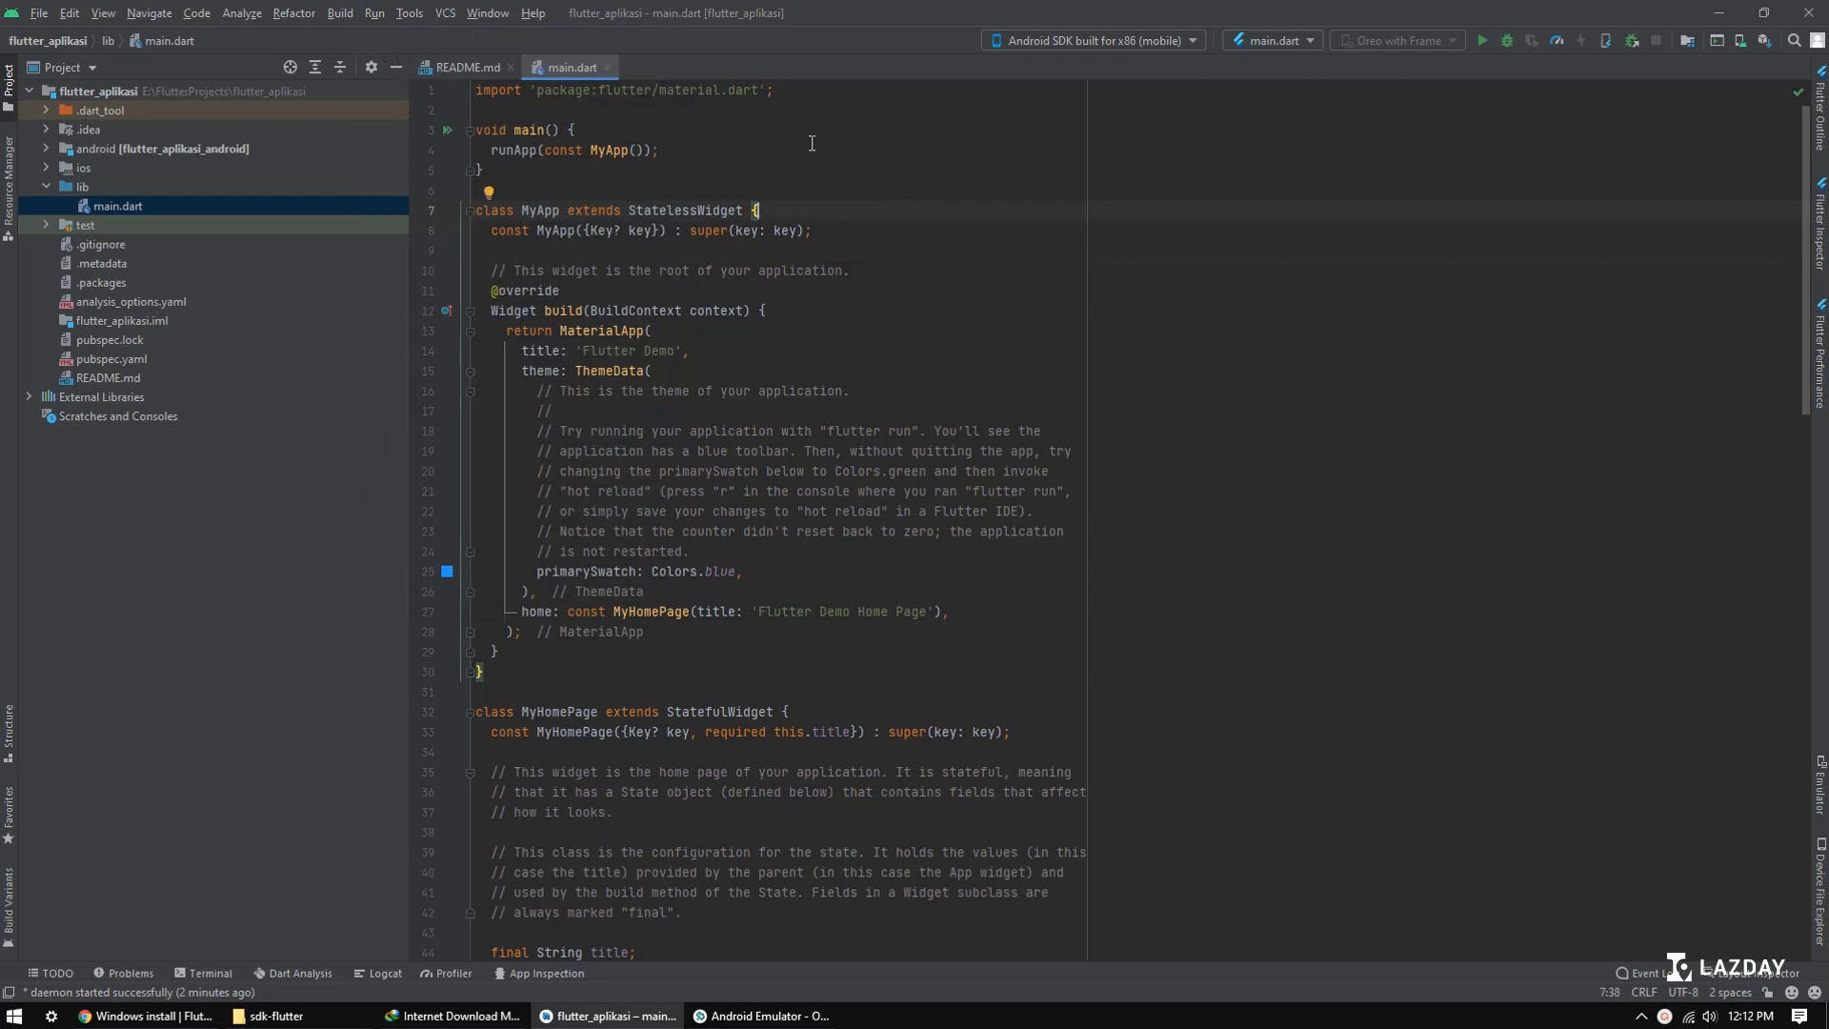
pyautogui.click(1483, 40)
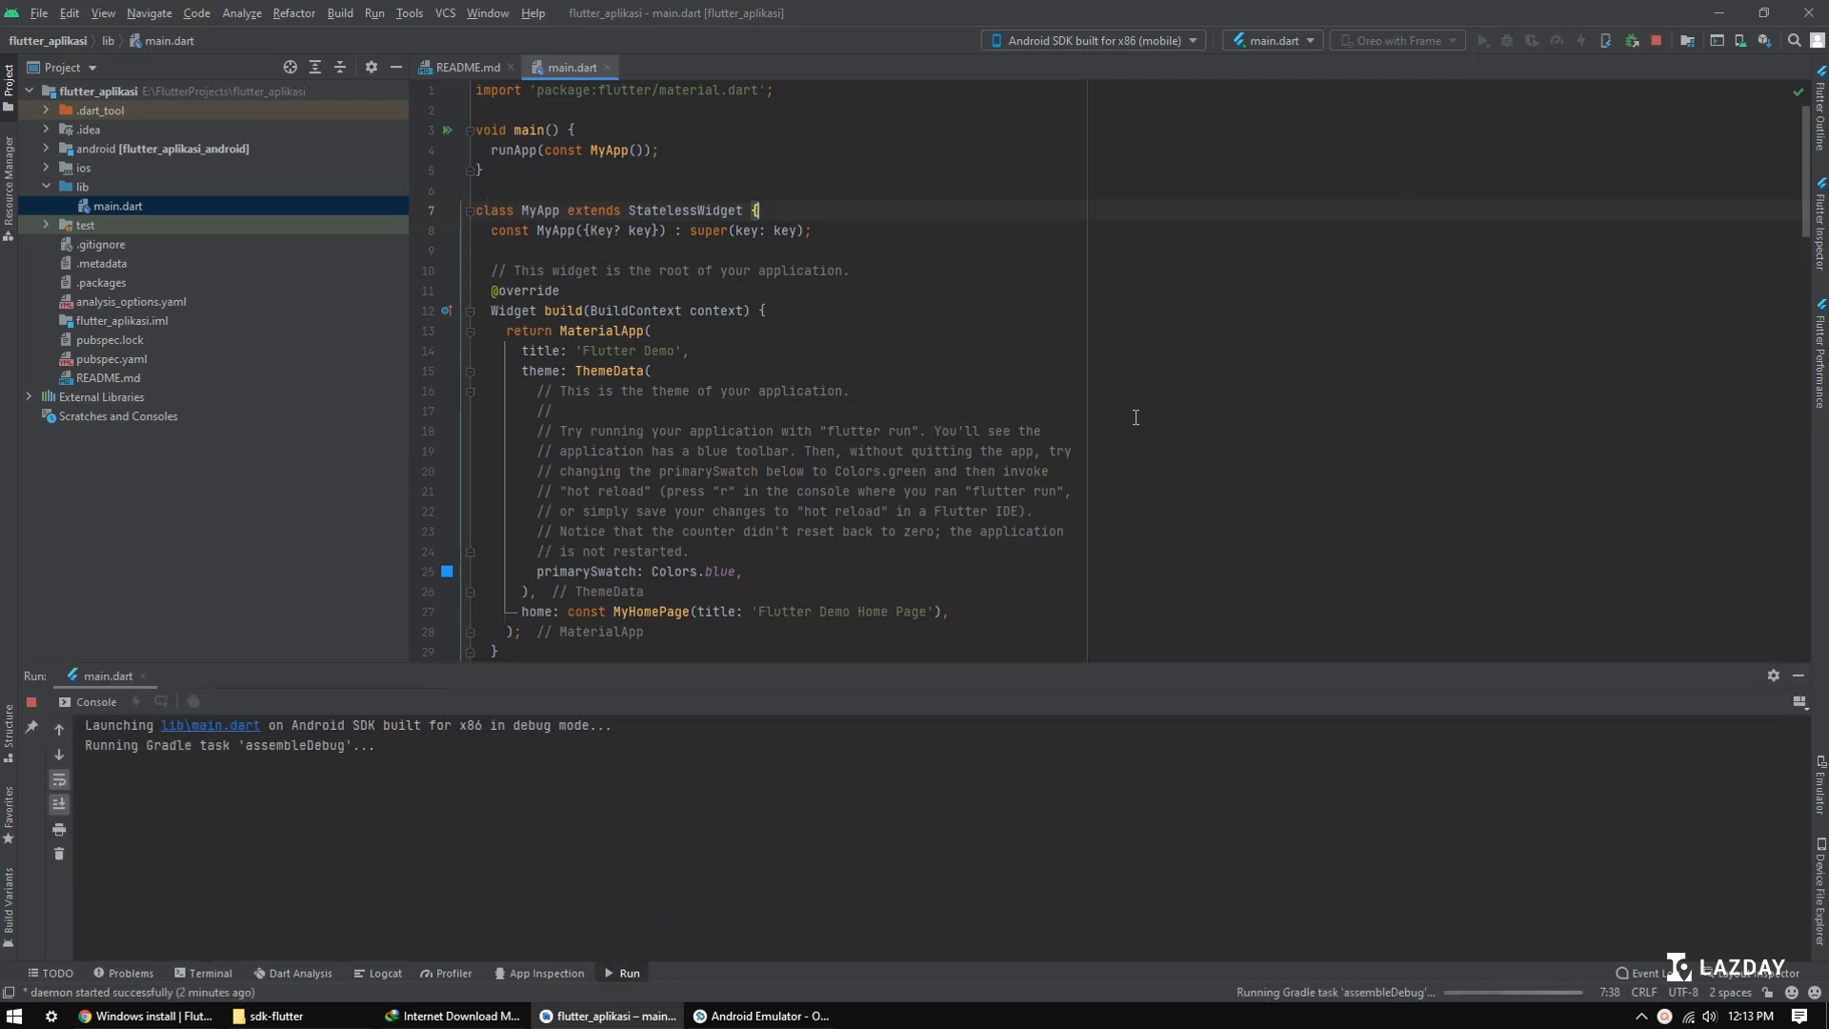
pyautogui.click(778, 1017)
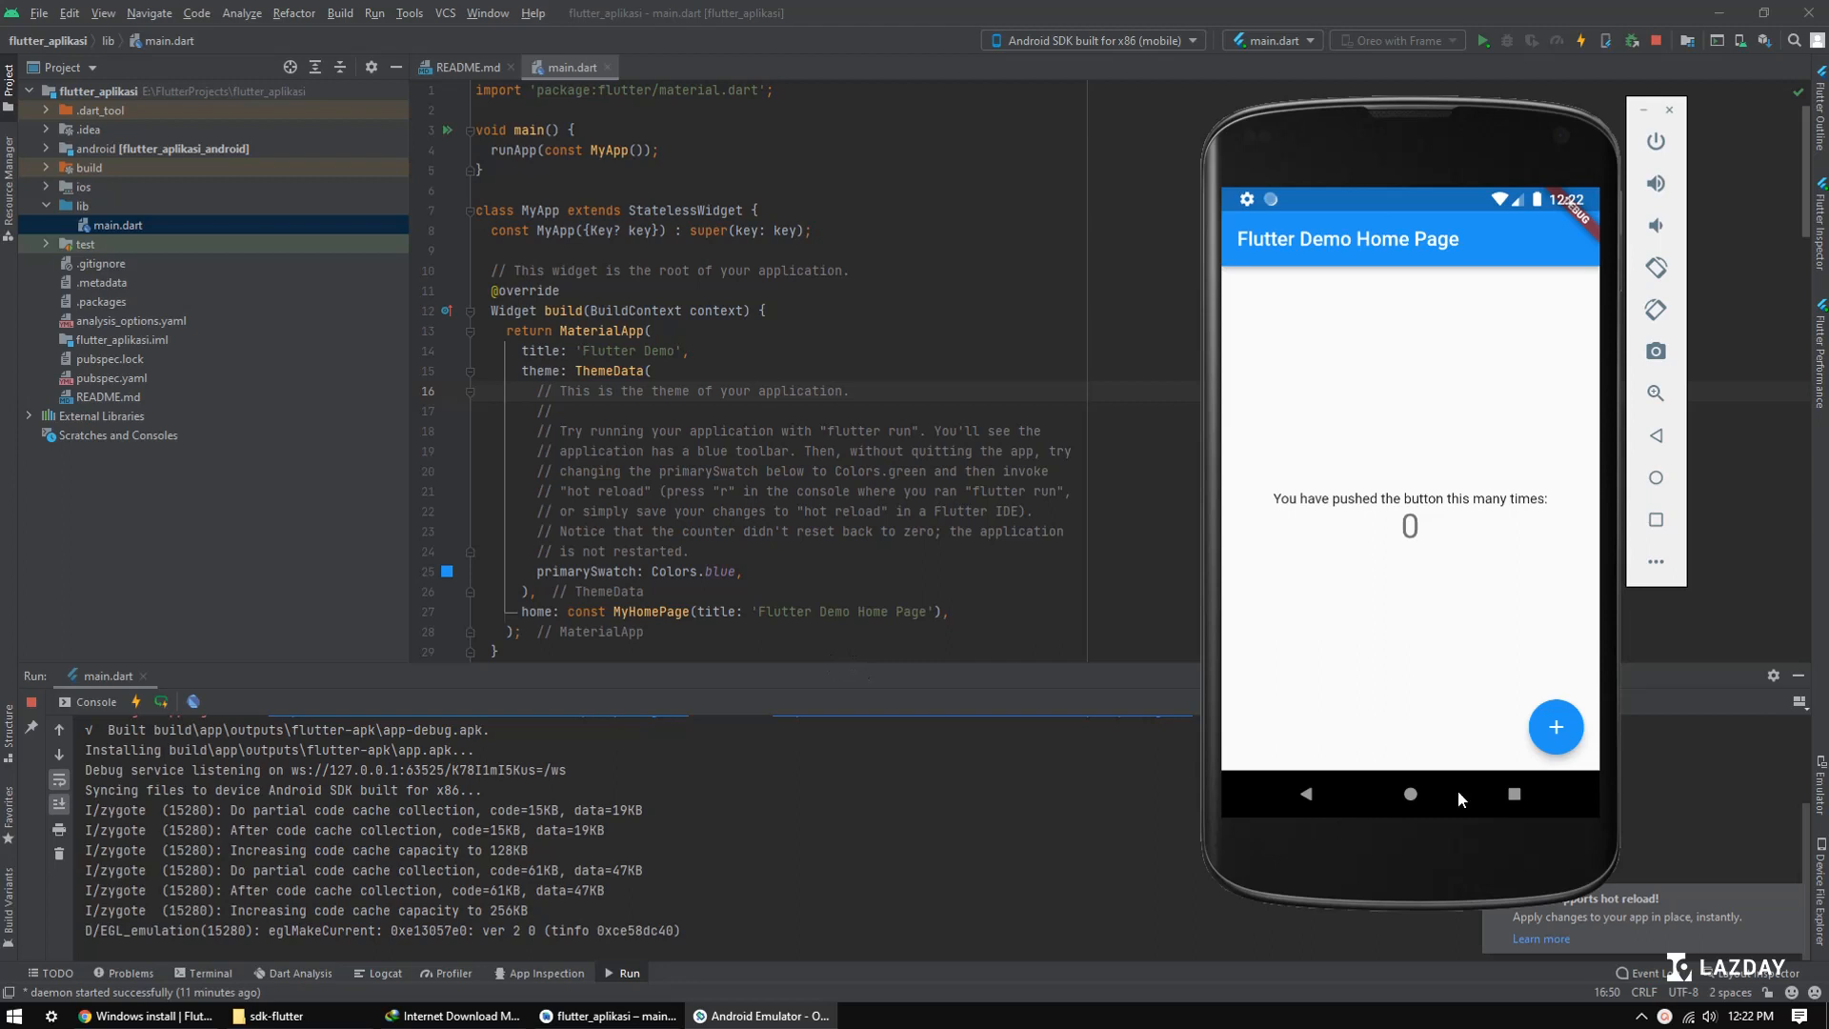
pyautogui.click(1791, 897)
pyautogui.click(763, 1016)
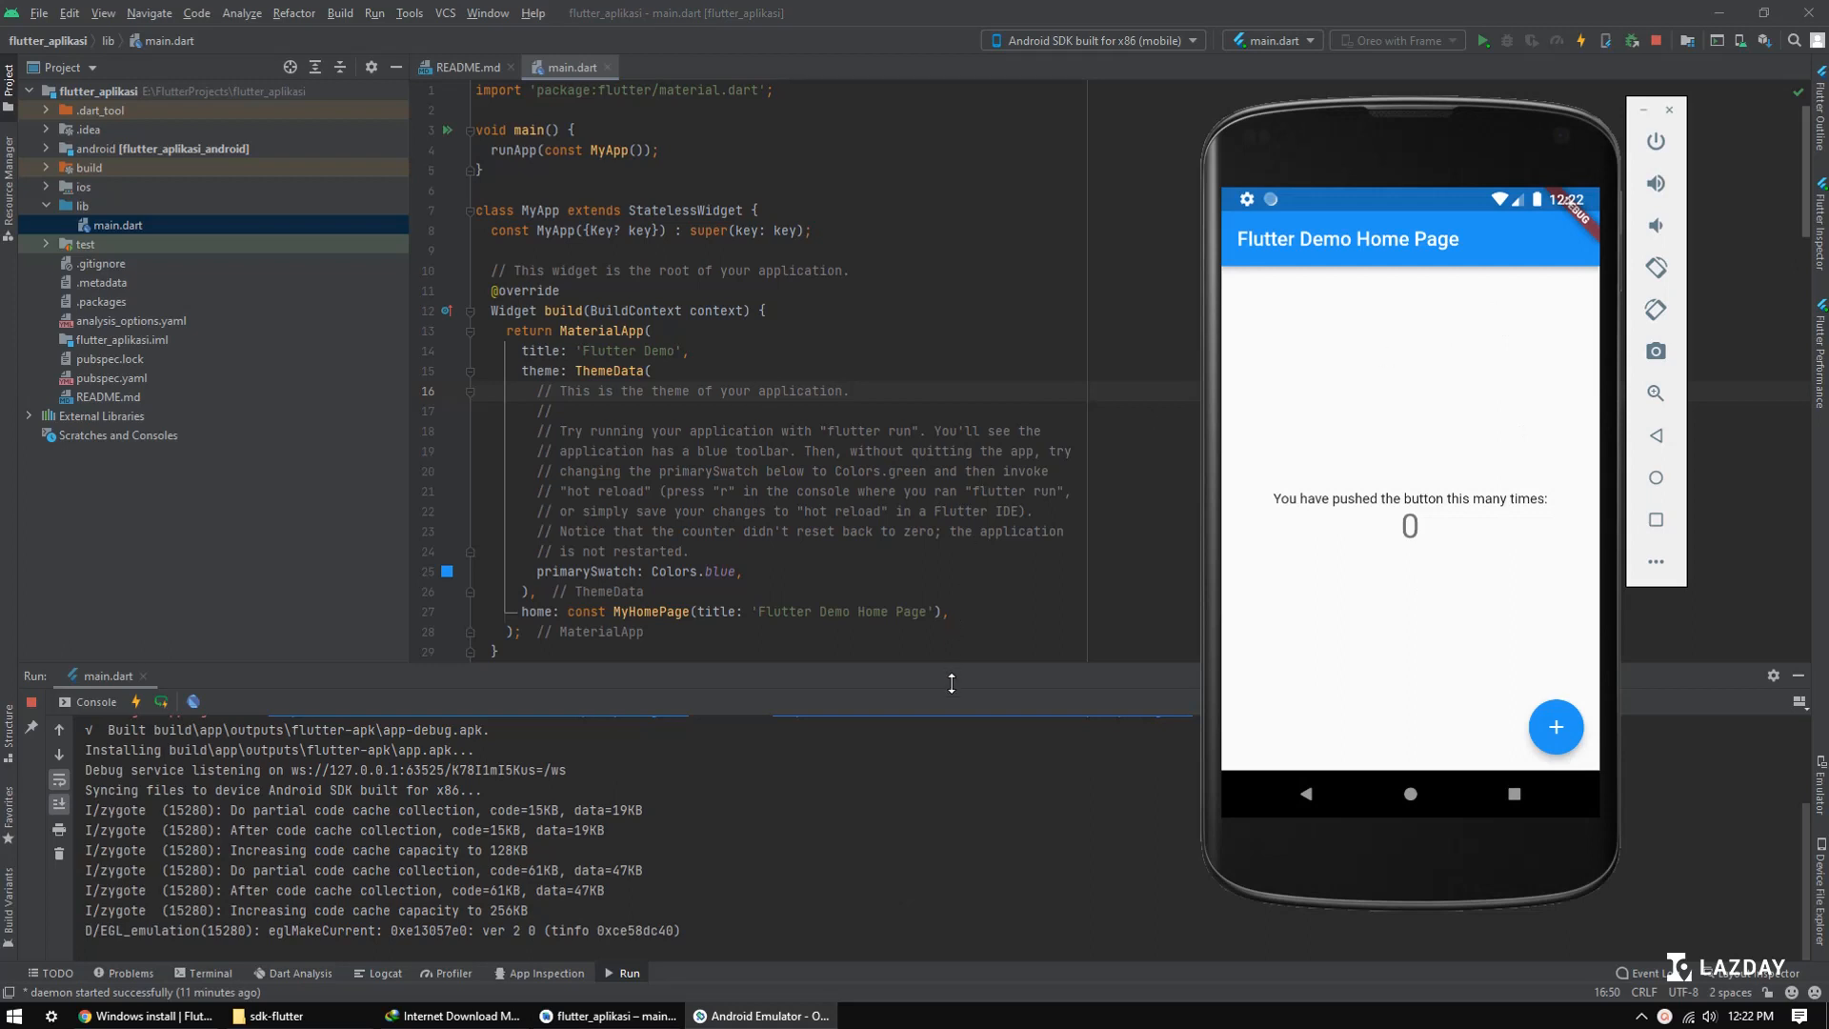
# Step: Enlarge the Run console and hot reload the running Flutter app
pyautogui.moveTo(952, 671); pyautogui.dragTo(956, 543)
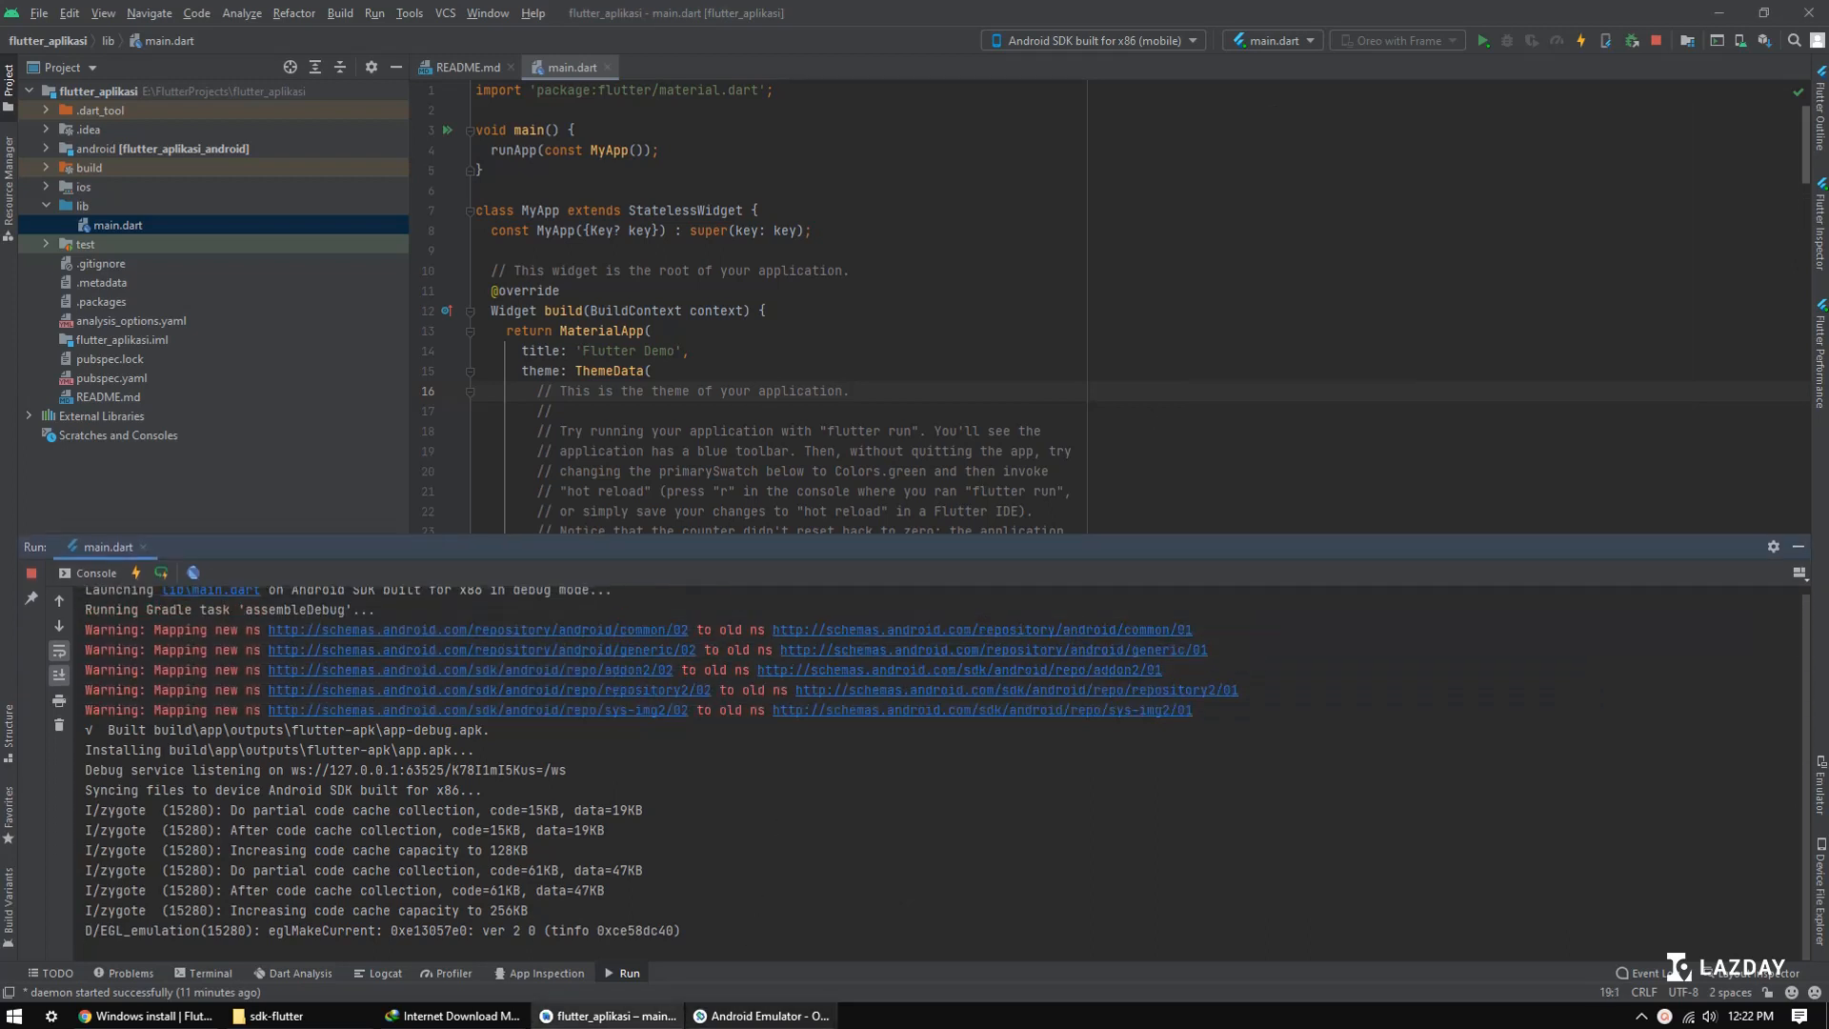
pyautogui.click(762, 1016)
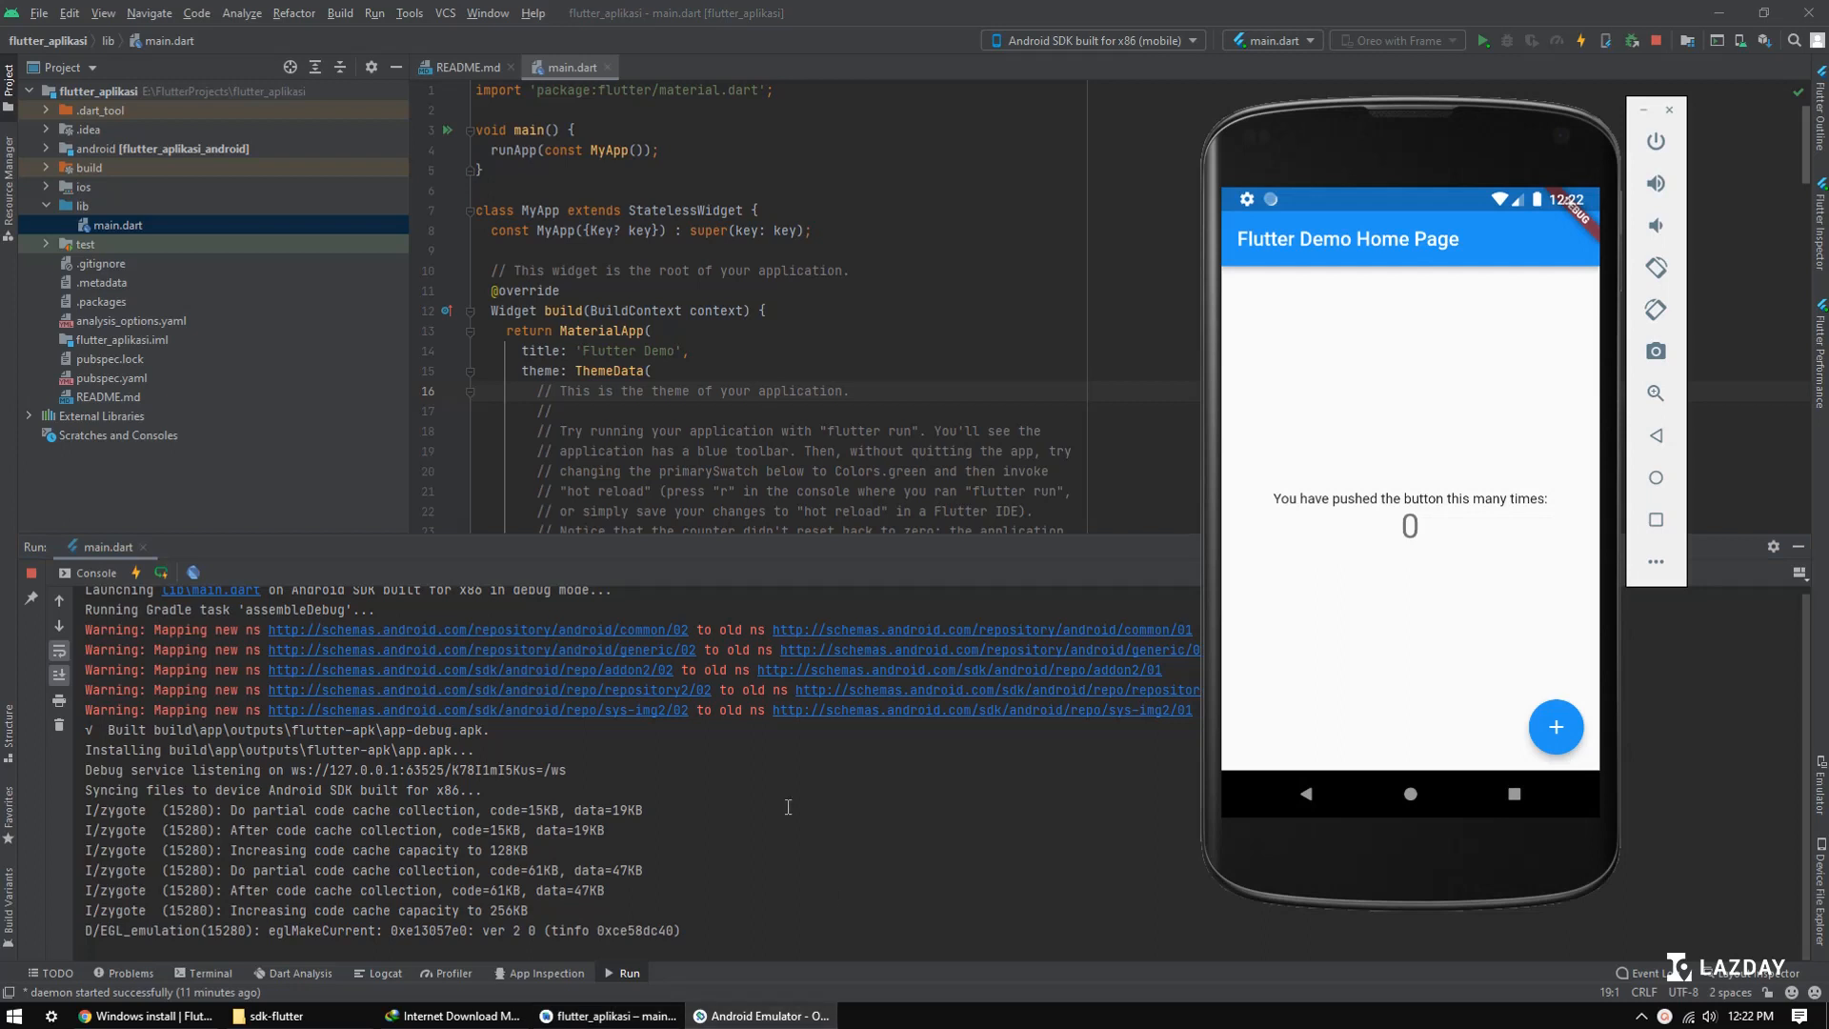
pyautogui.click(135, 579)
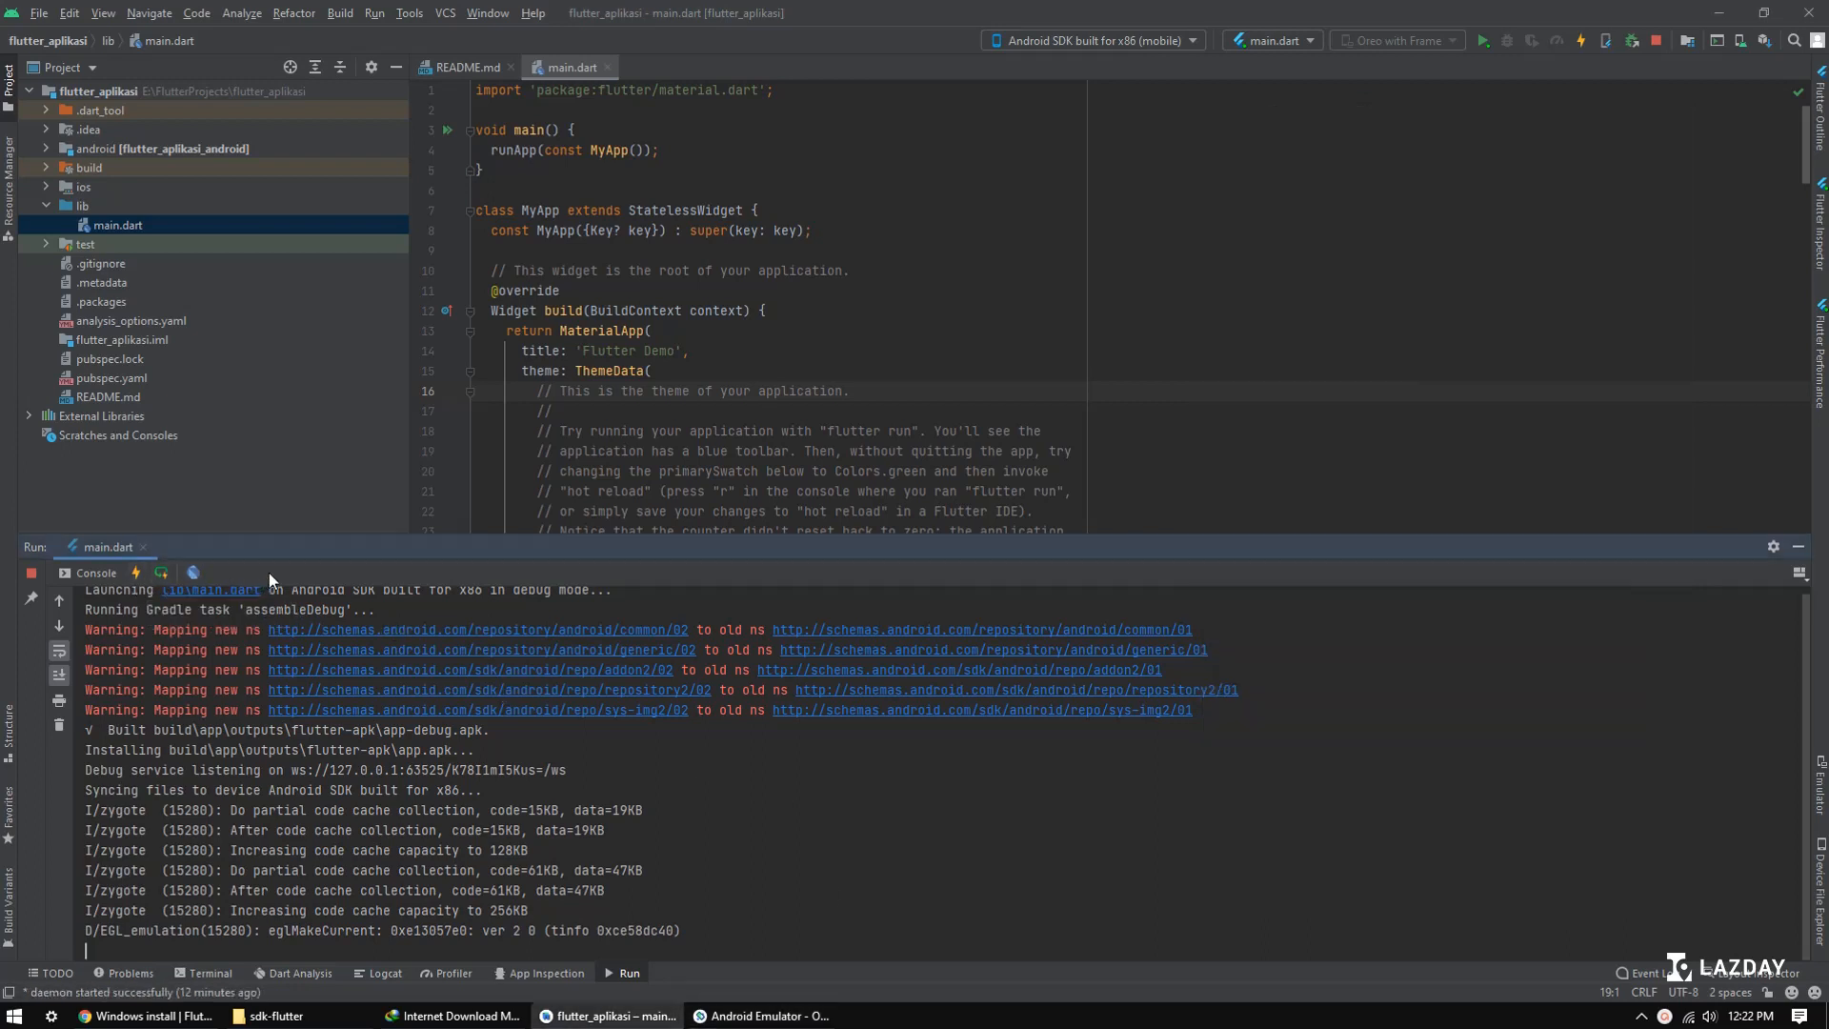